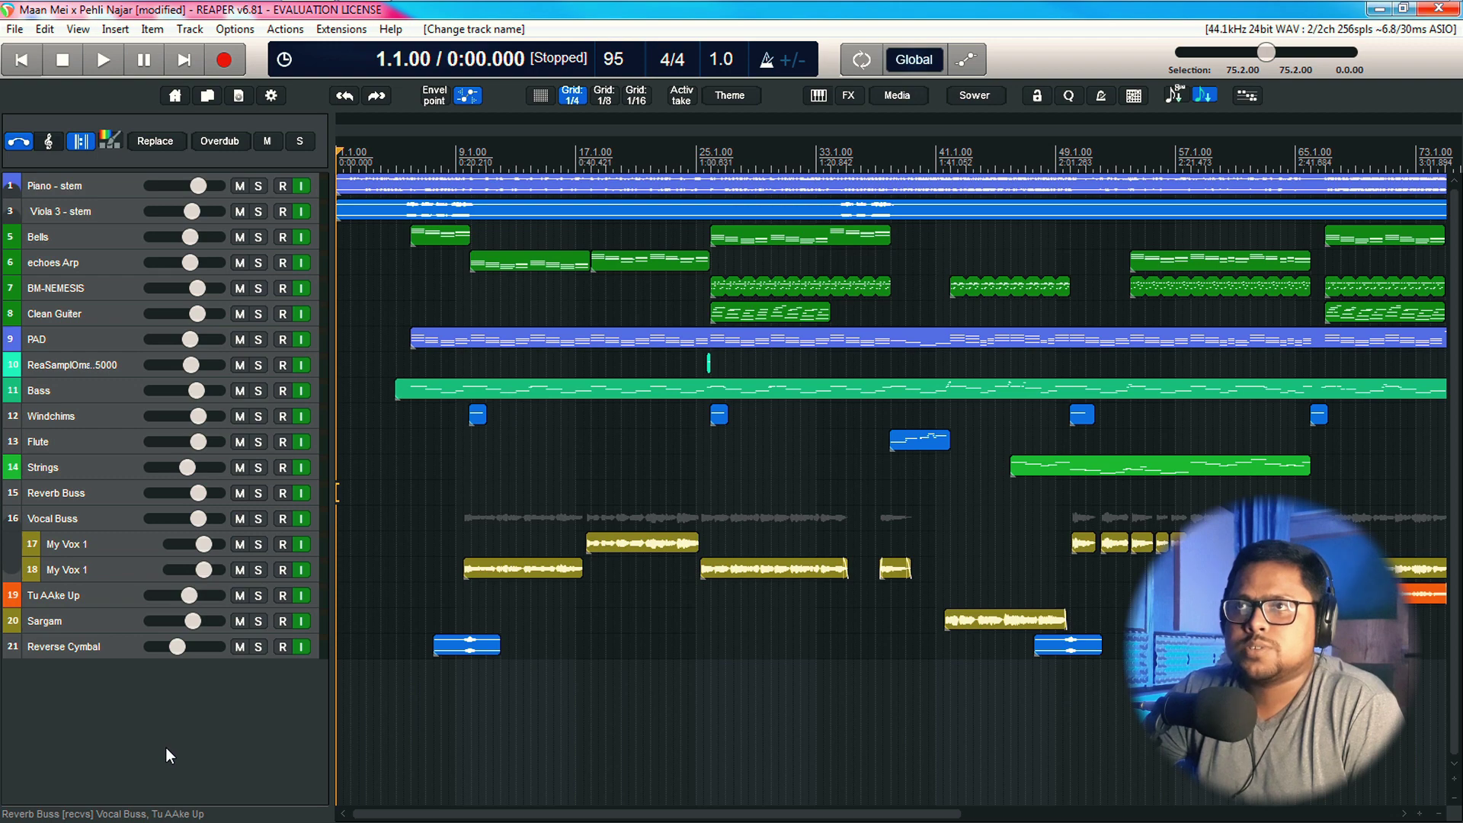
Solo the Piano - stem track, enlarge it, listen to it from the project start, and unsolo it
{"action": "left_click", "coordinate": [259, 186]}
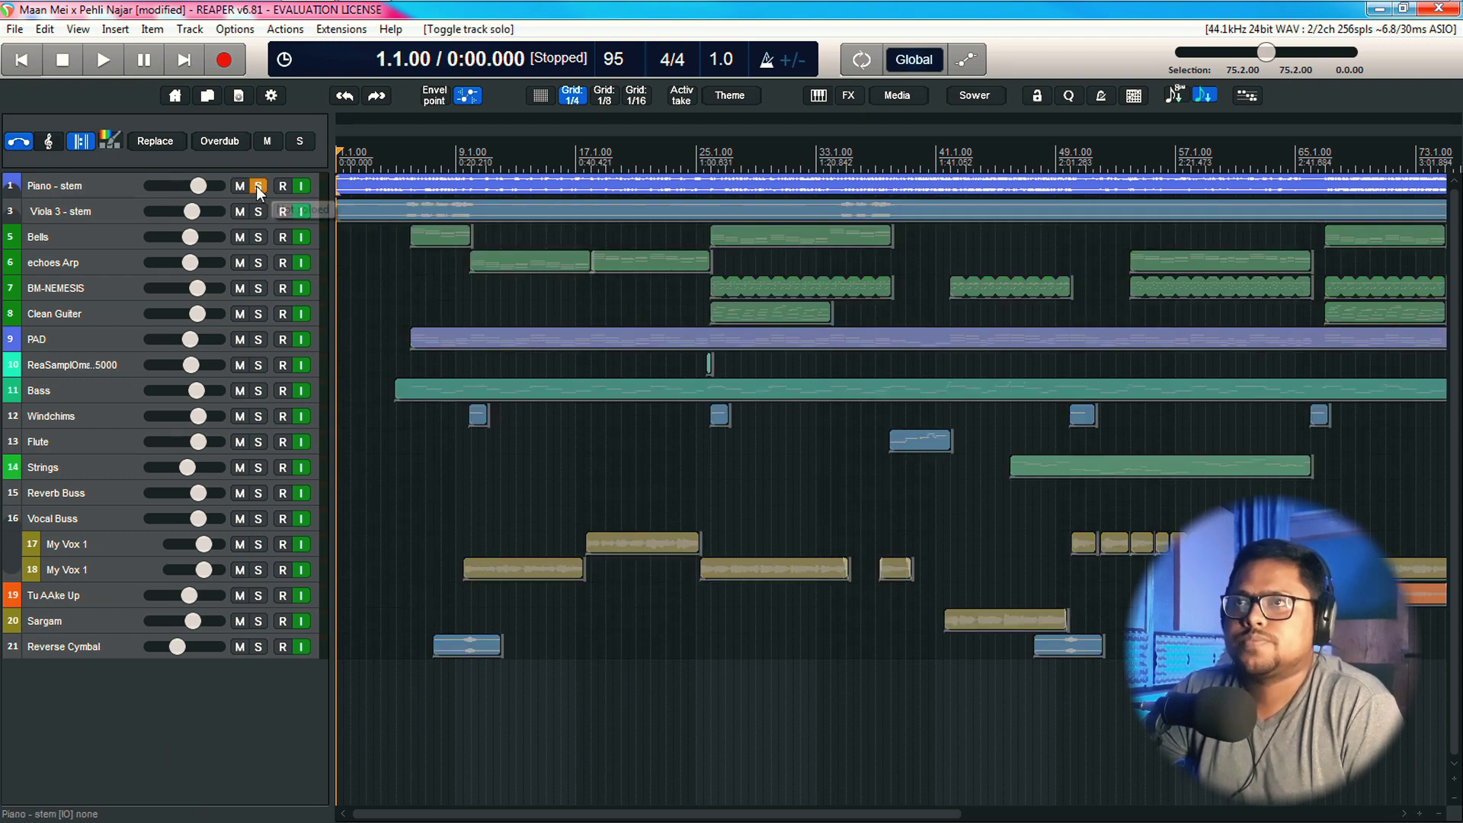
{"action": "left_click_drag", "start_coordinate": [222, 201], "coordinate": [227, 255]}
{"action": "scroll", "coordinate": [404, 358], "scroll_direction": "up", "scroll_amount": 2}
{"action": "key", "text": "space"}
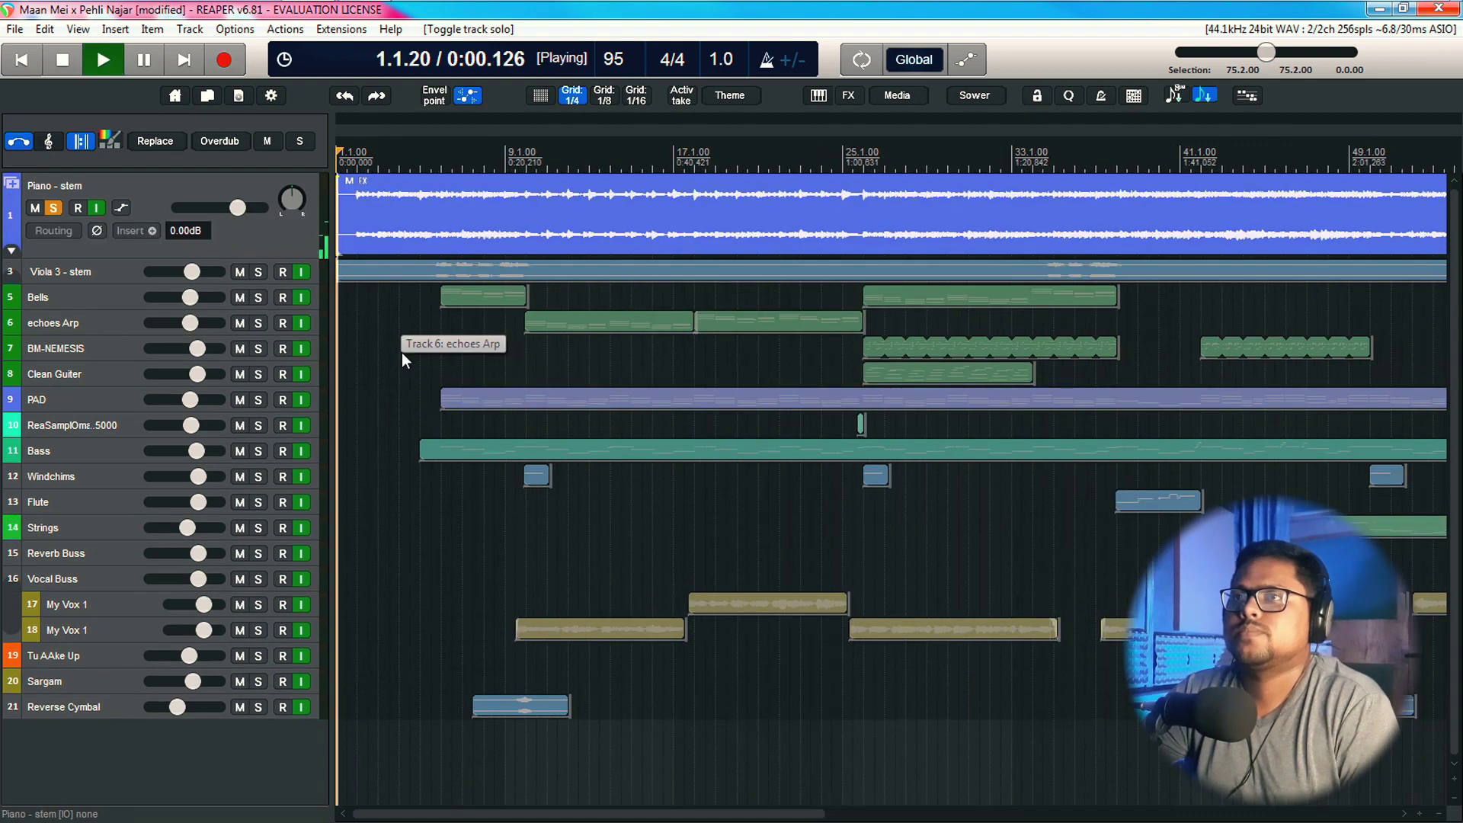
{"action": "scroll", "coordinate": [401, 352], "scroll_direction": "up", "scroll_amount": 2}
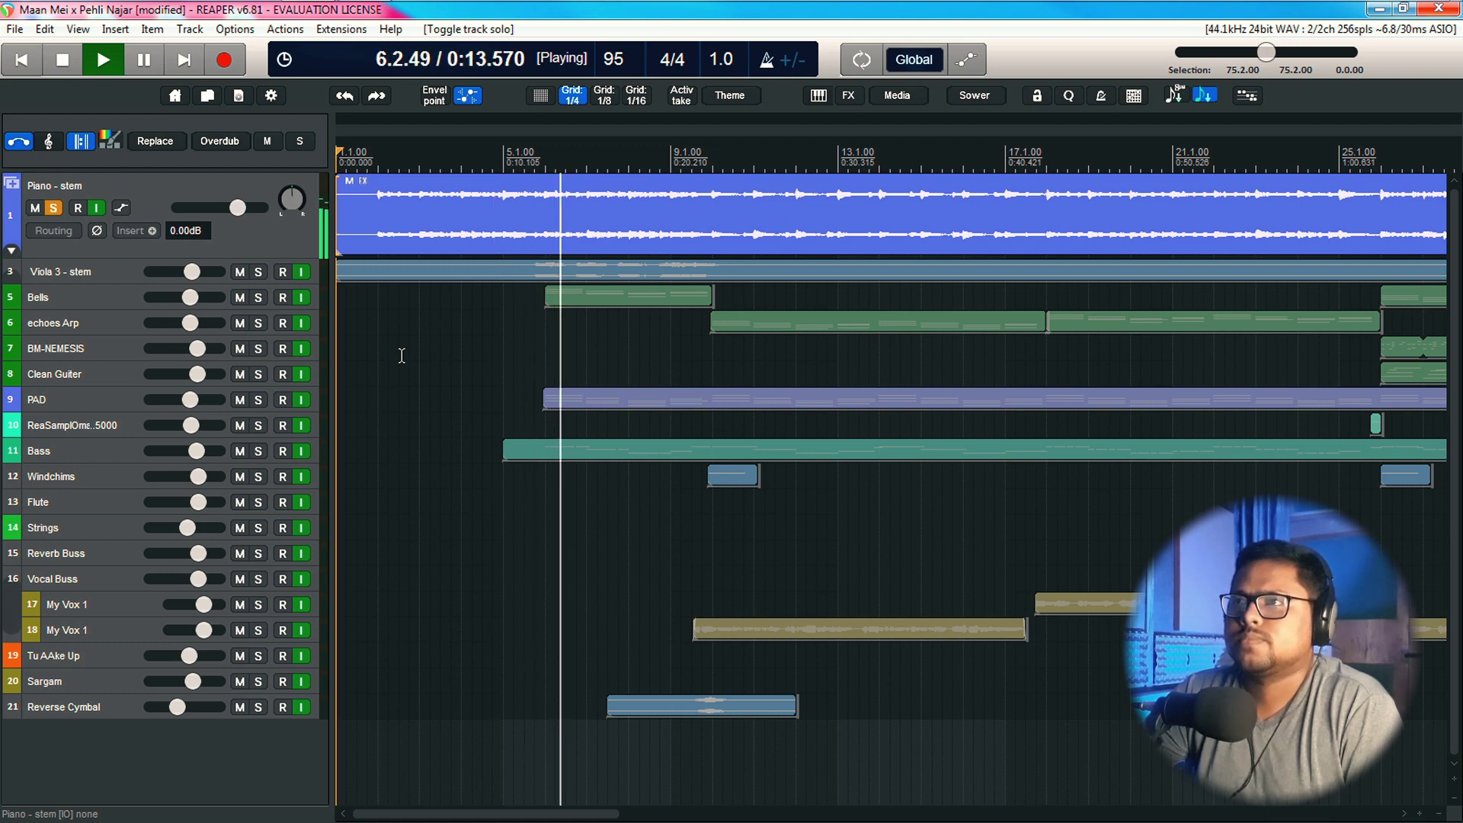
{"action": "key", "text": "space"}
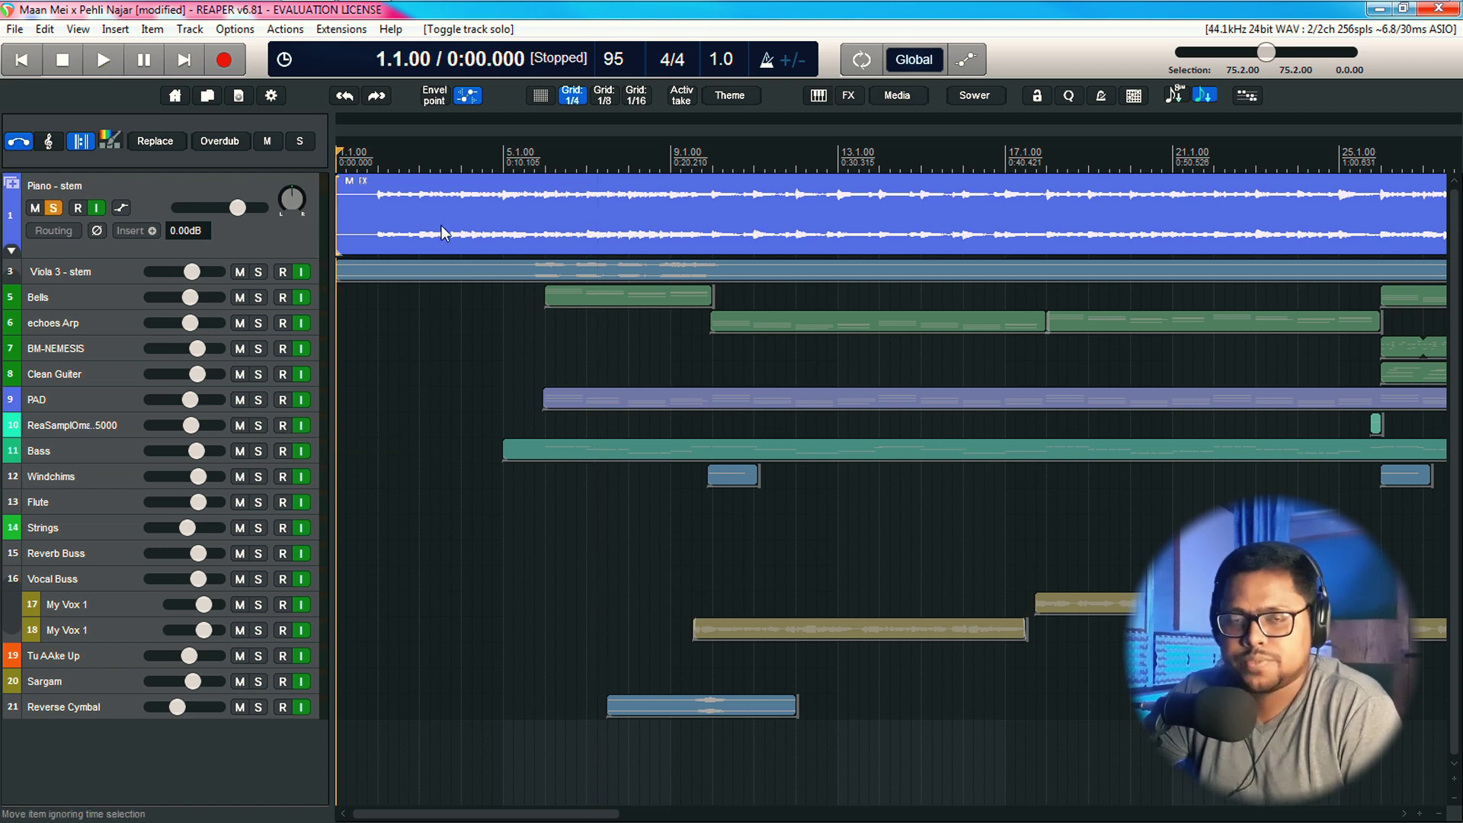
{"action": "left_click", "coordinate": [54, 207]}
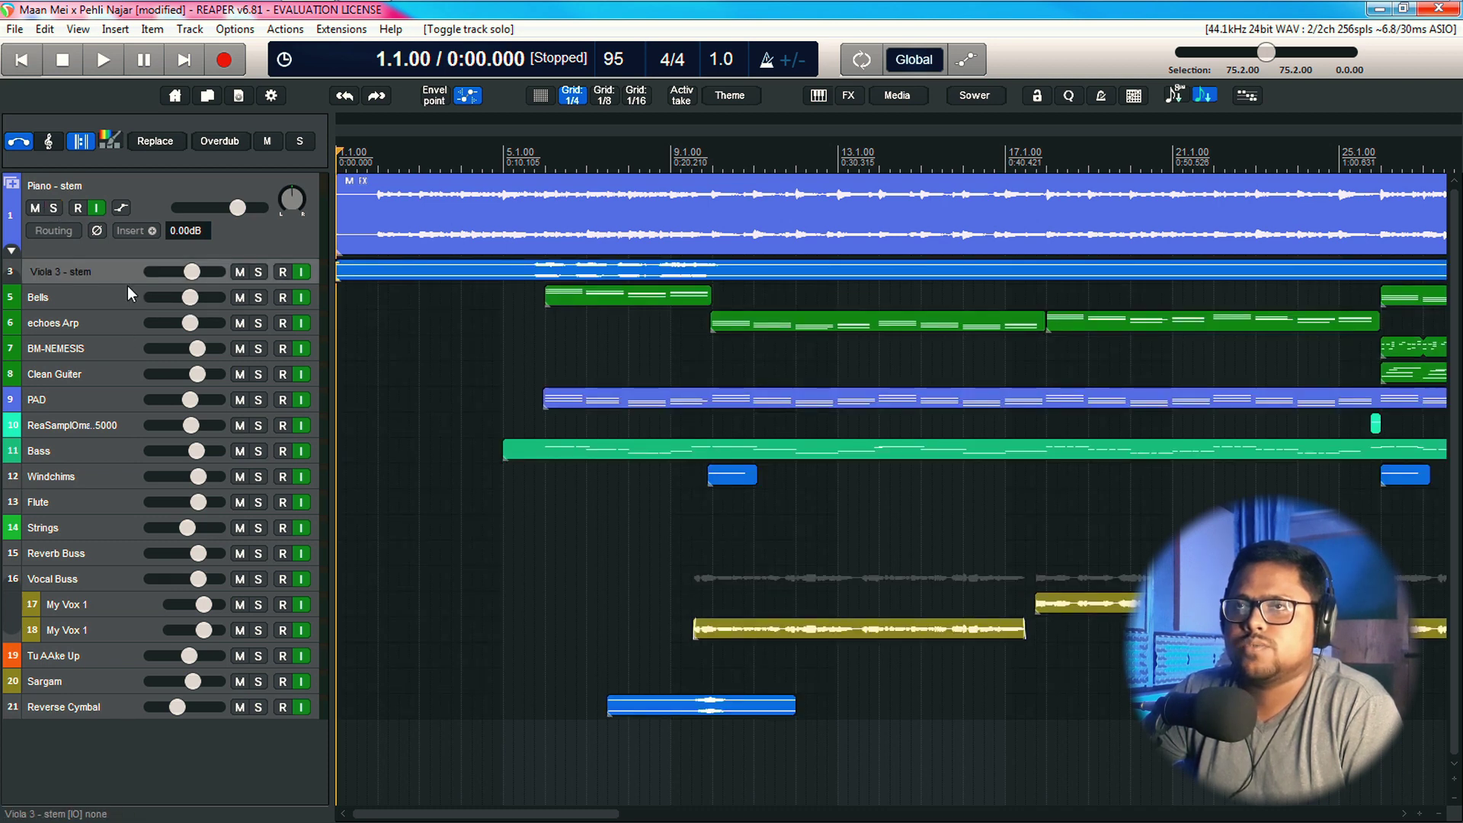
Enlarge and solo the Viola 3 - stem track, listen to its phrase from bar 5.2, and unsolo it
{"action": "left_click_drag", "start_coordinate": [126, 290], "coordinate": [53, 289]}
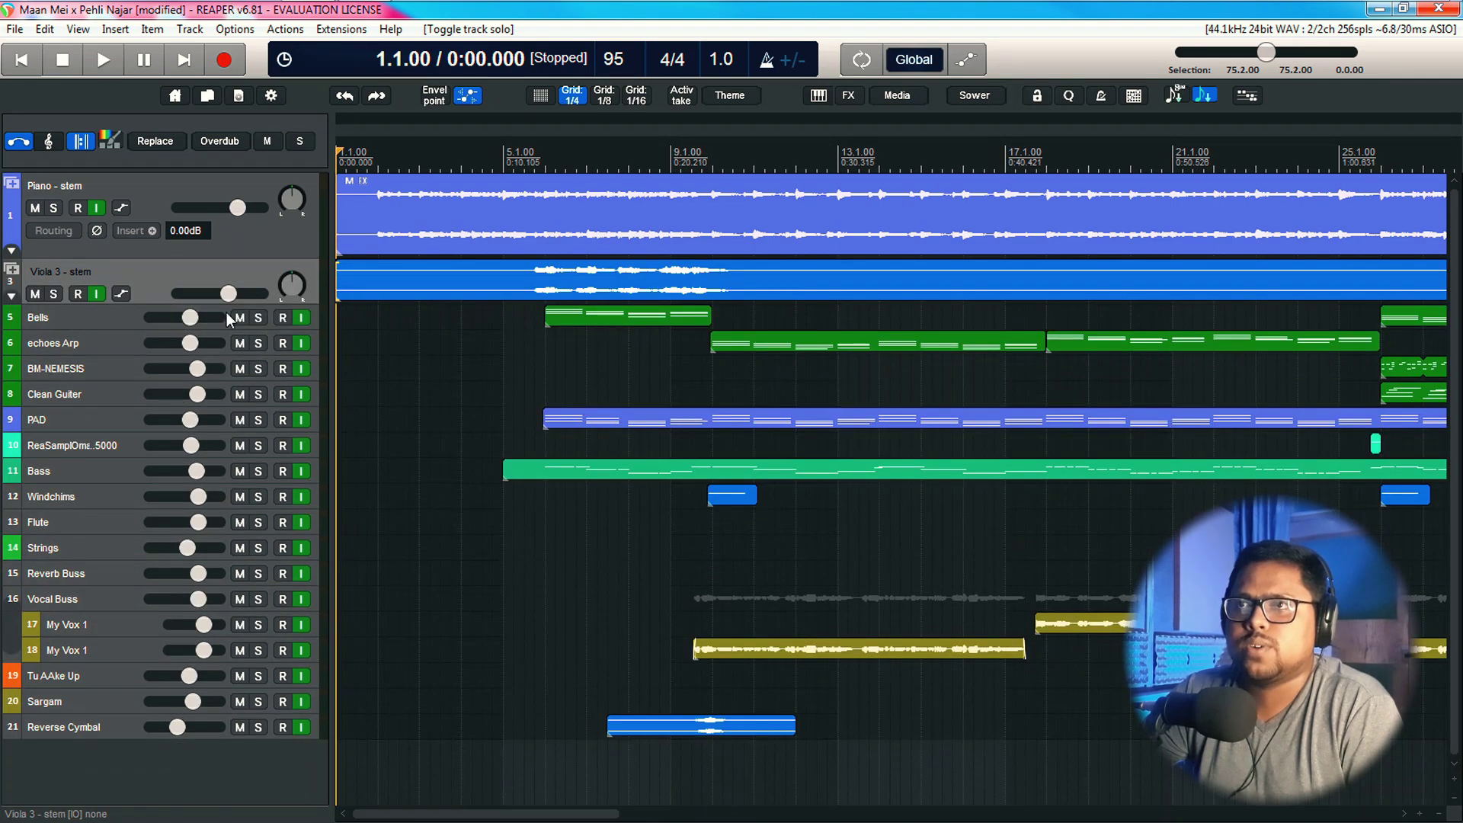
{"action": "left_click", "coordinate": [53, 293]}
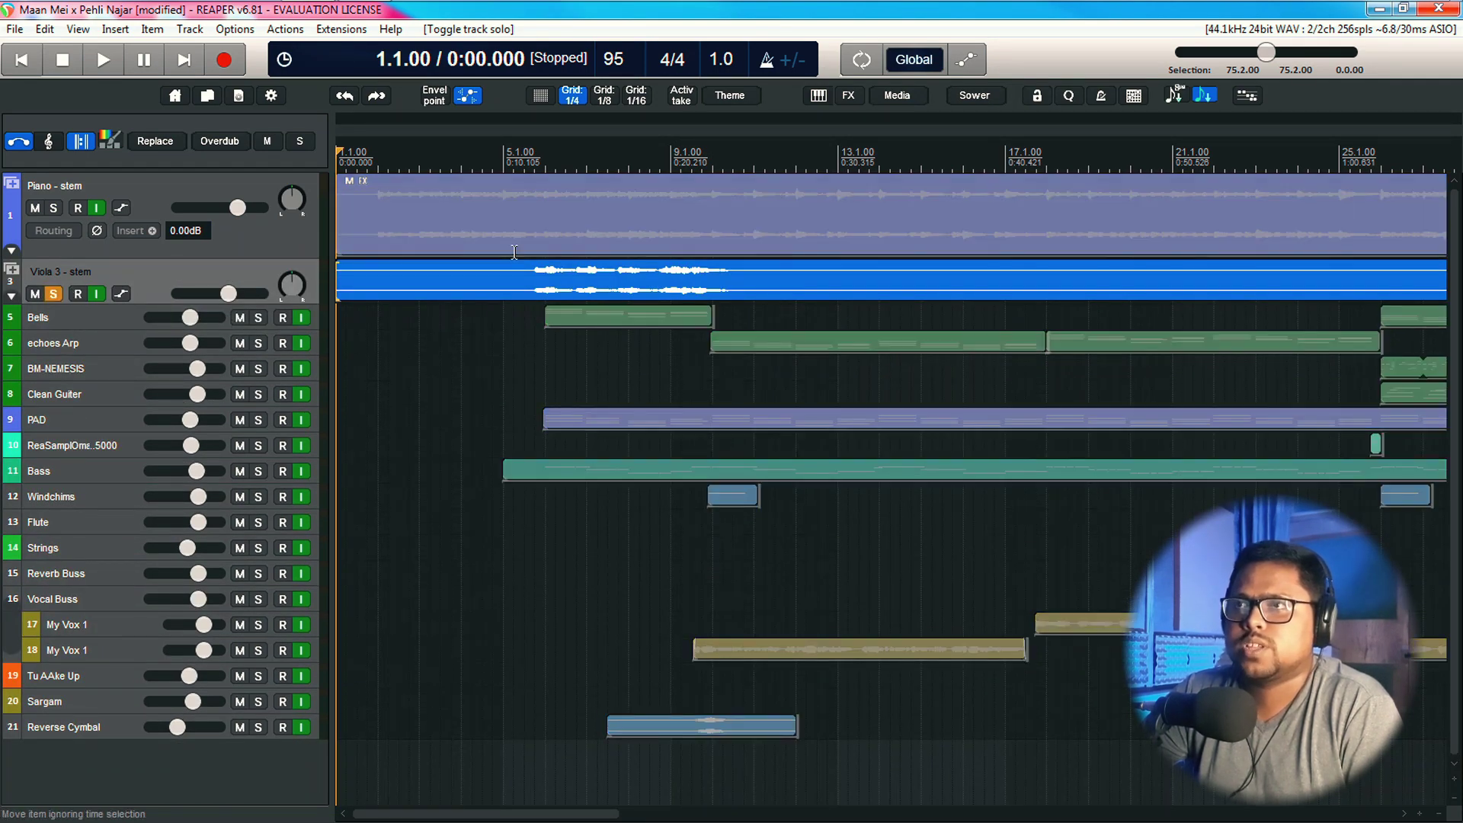
{"action": "left_click", "coordinate": [517, 156]}
{"action": "key", "text": "space"}
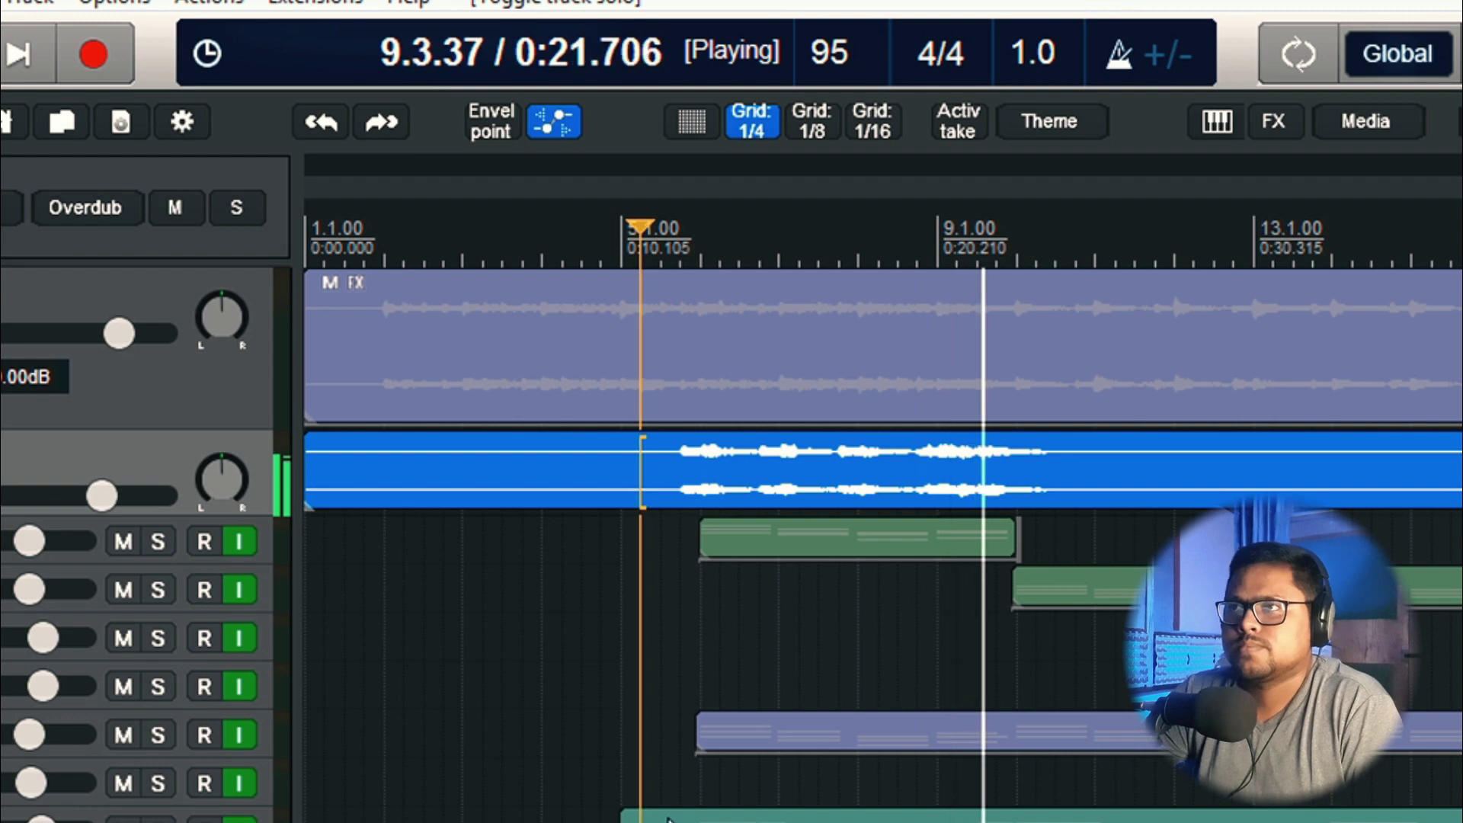
{"action": "key", "text": "space"}
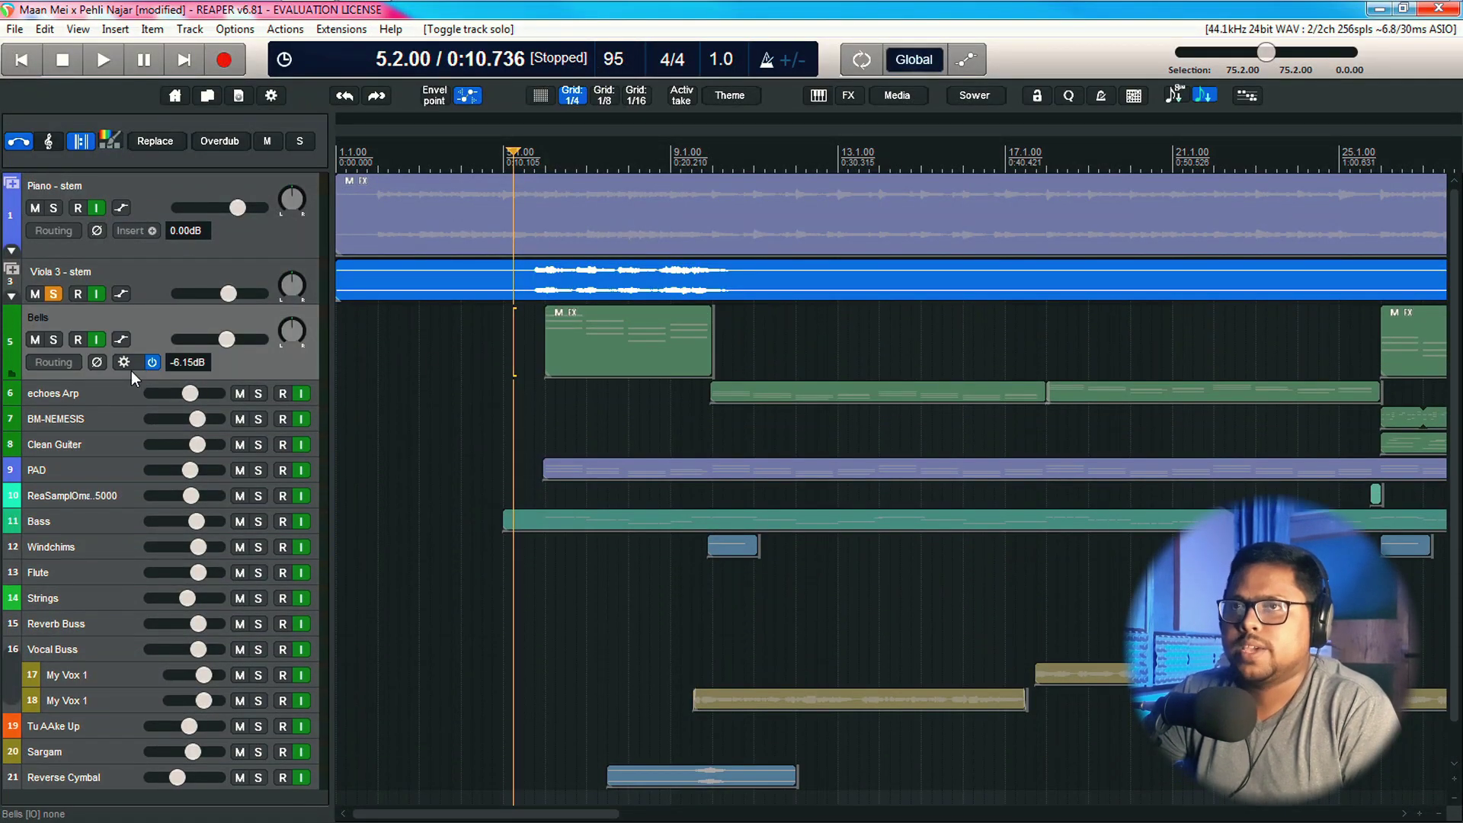
{"action": "left_click", "coordinate": [53, 294]}
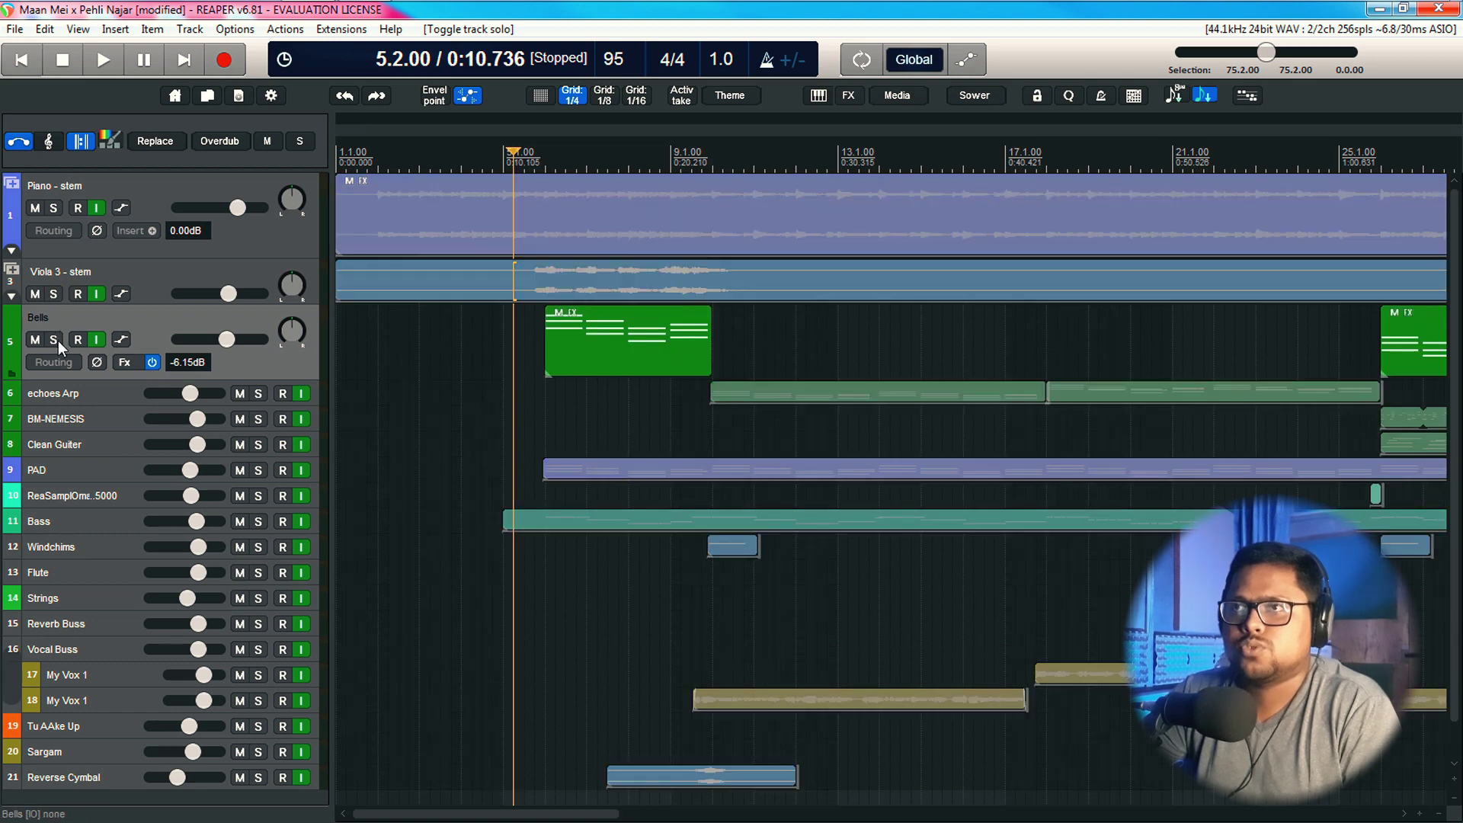
Solo the Bells track, listen to its first item from bar 6, and unsolo the track
{"action": "left_click", "coordinate": [53, 339]}
{"action": "left_click", "coordinate": [535, 222]}
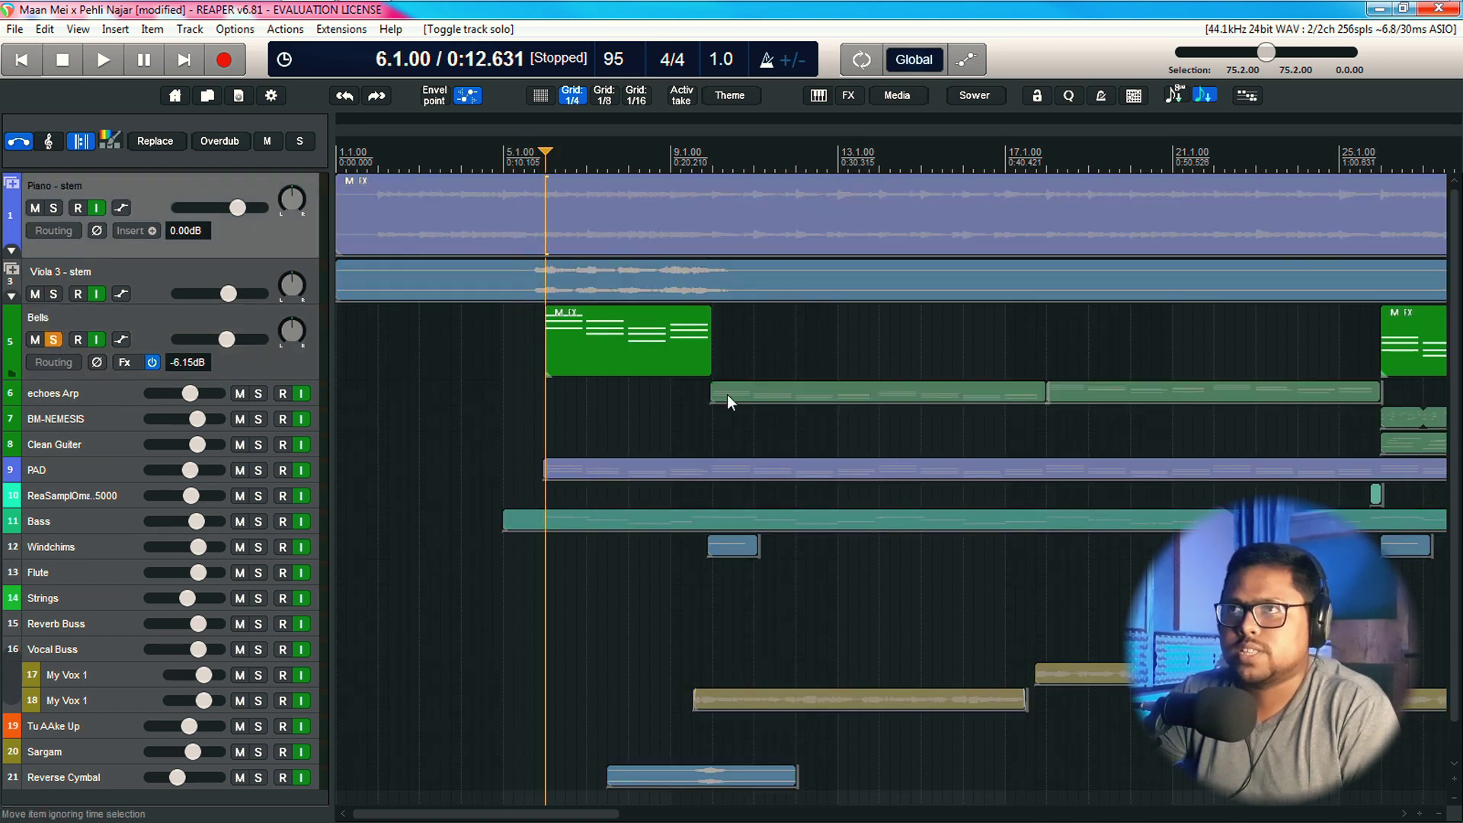
{"action": "key", "text": "space"}
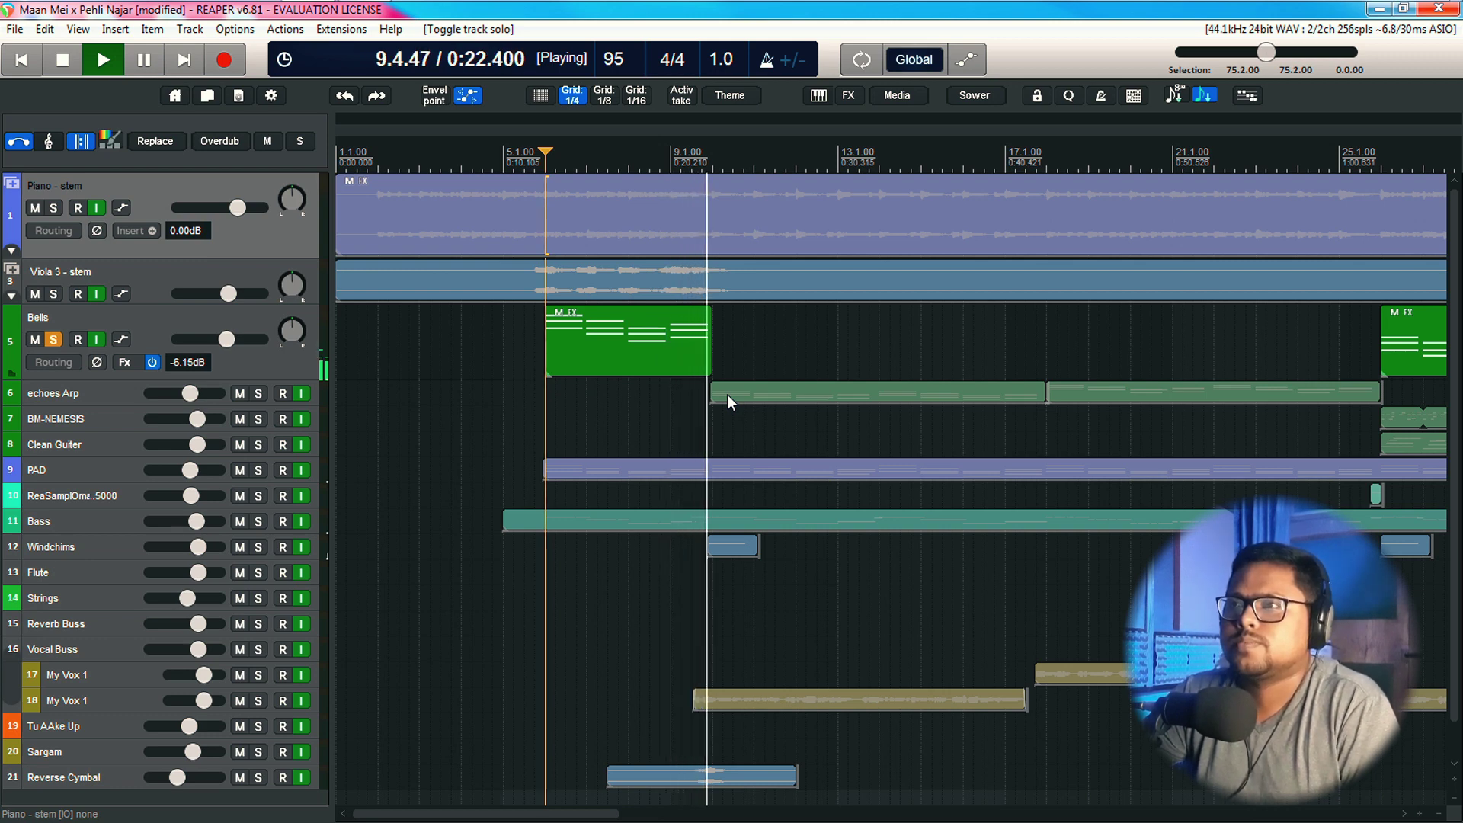
{"action": "key", "text": "space"}
{"action": "left_click", "coordinate": [50, 339]}
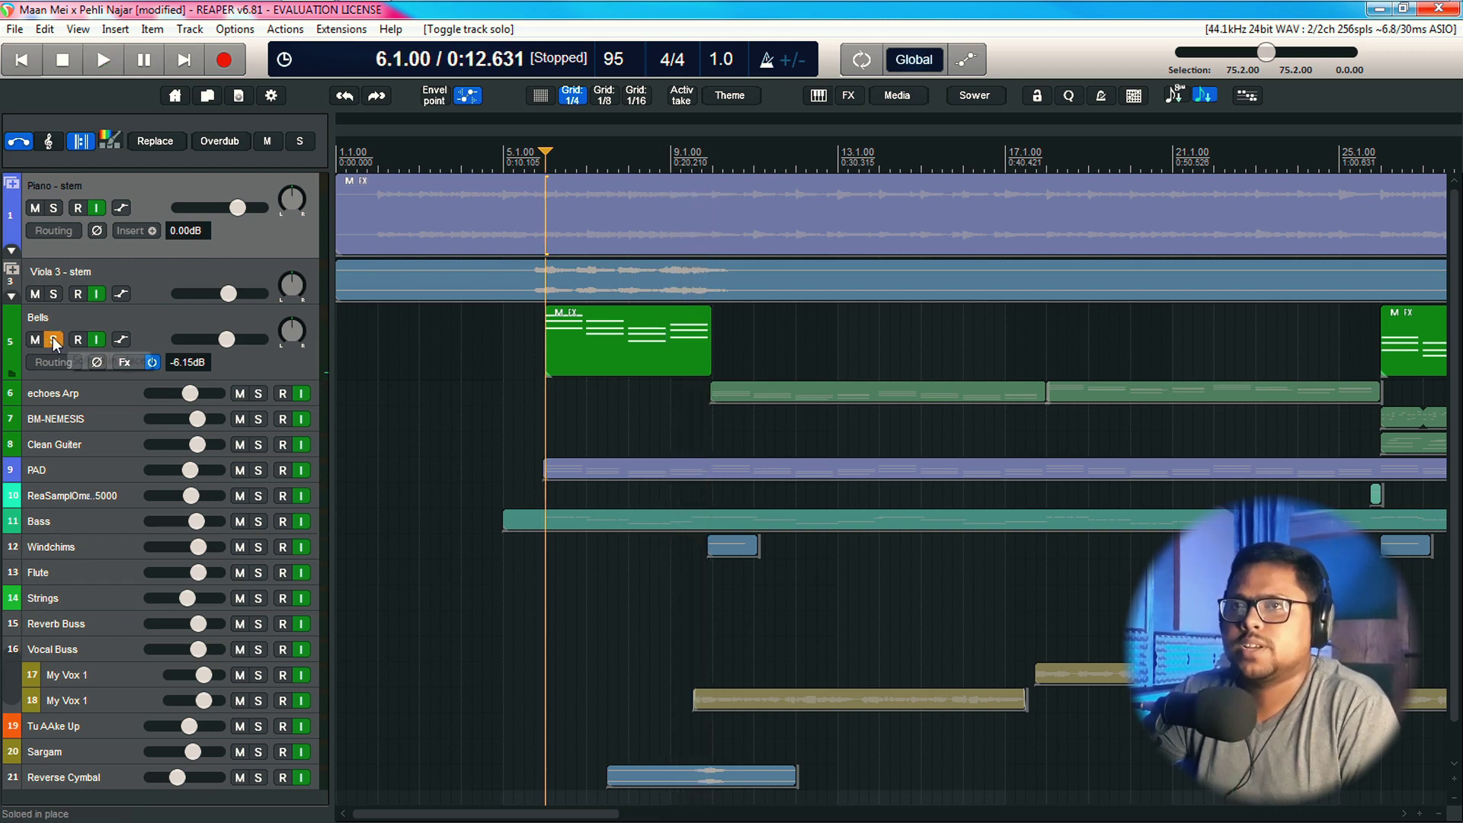
Solo the Piano, Viola 3 and Bells tracks together, listen from bar 5.3, and clear all solos
{"action": "left_click", "coordinate": [53, 207]}
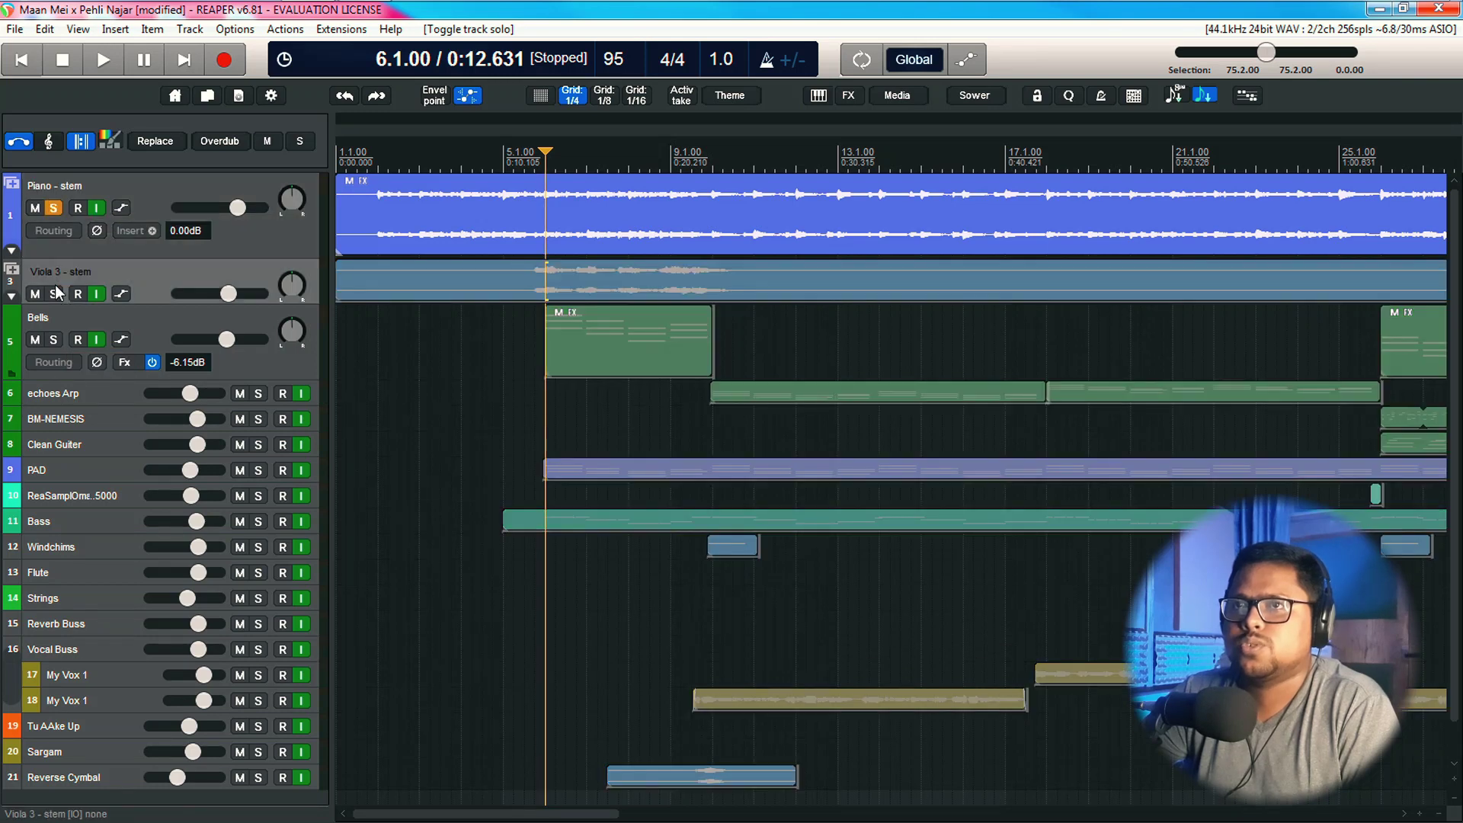
{"action": "left_click", "coordinate": [54, 295]}
{"action": "left_click", "coordinate": [55, 340]}
{"action": "left_click", "coordinate": [54, 340]}
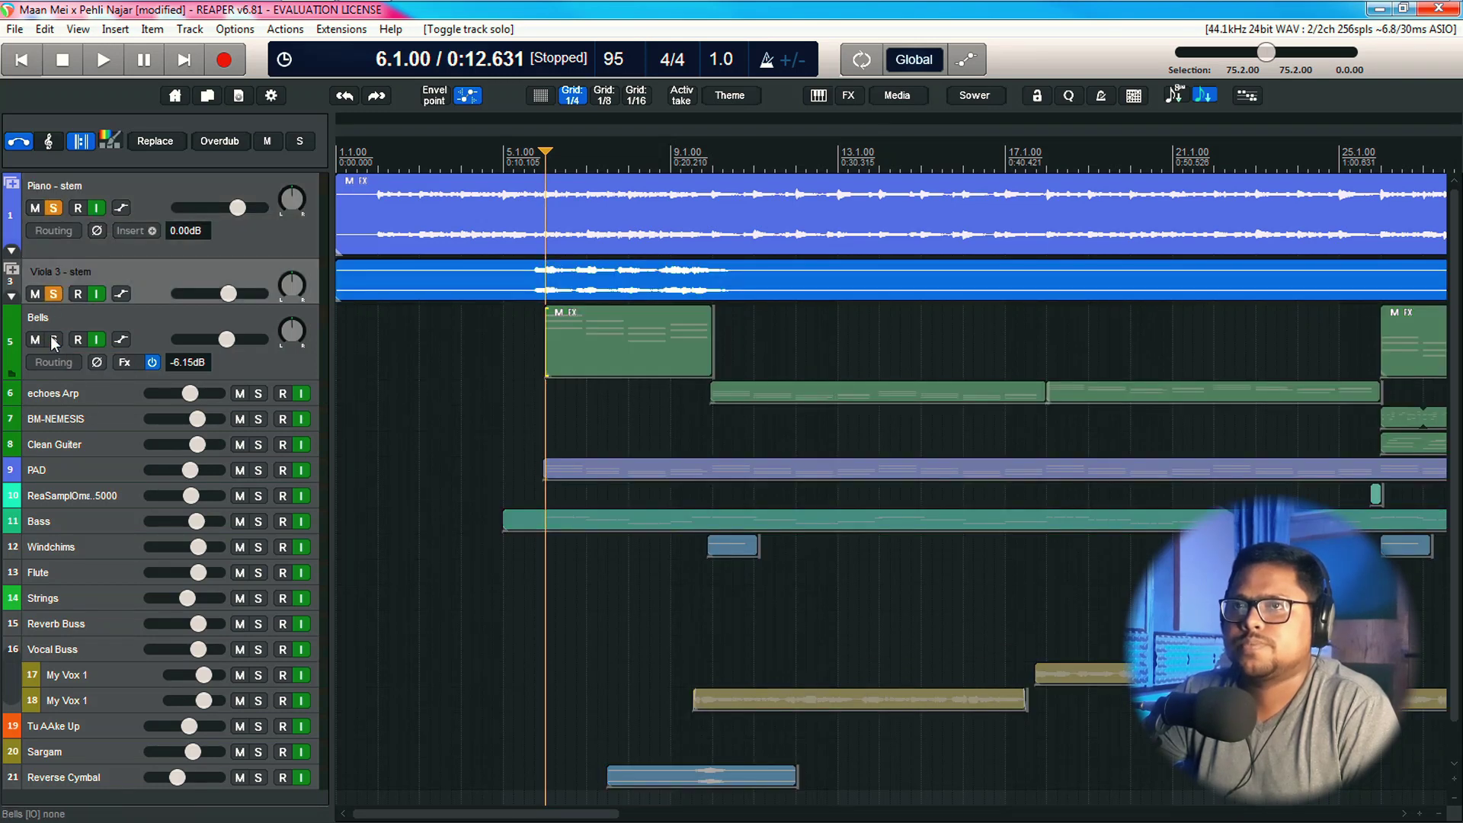
{"action": "left_click", "coordinate": [54, 340]}
{"action": "left_click", "coordinate": [526, 161]}
{"action": "key", "text": "space"}
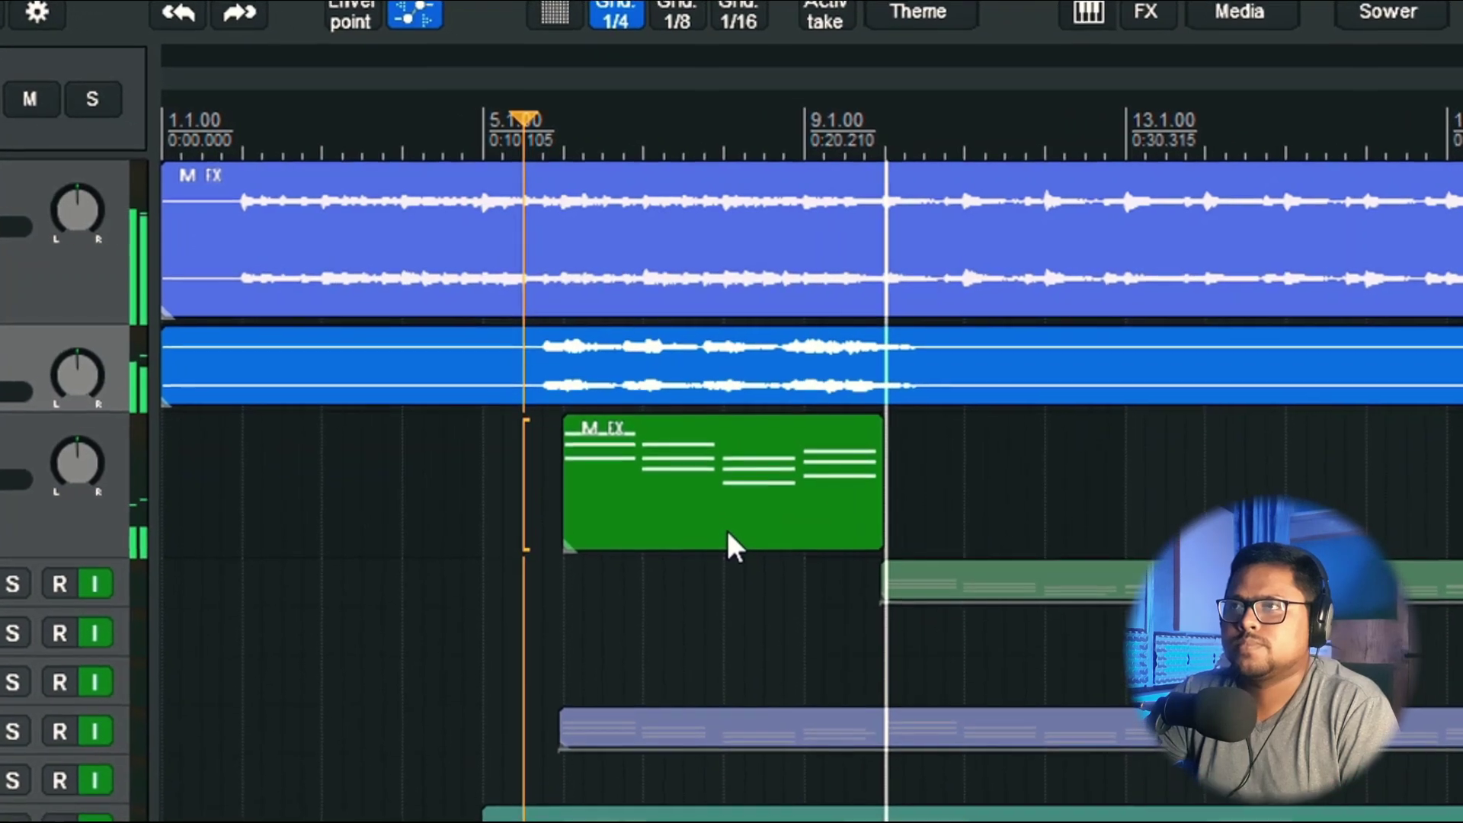
{"action": "key", "text": "space"}
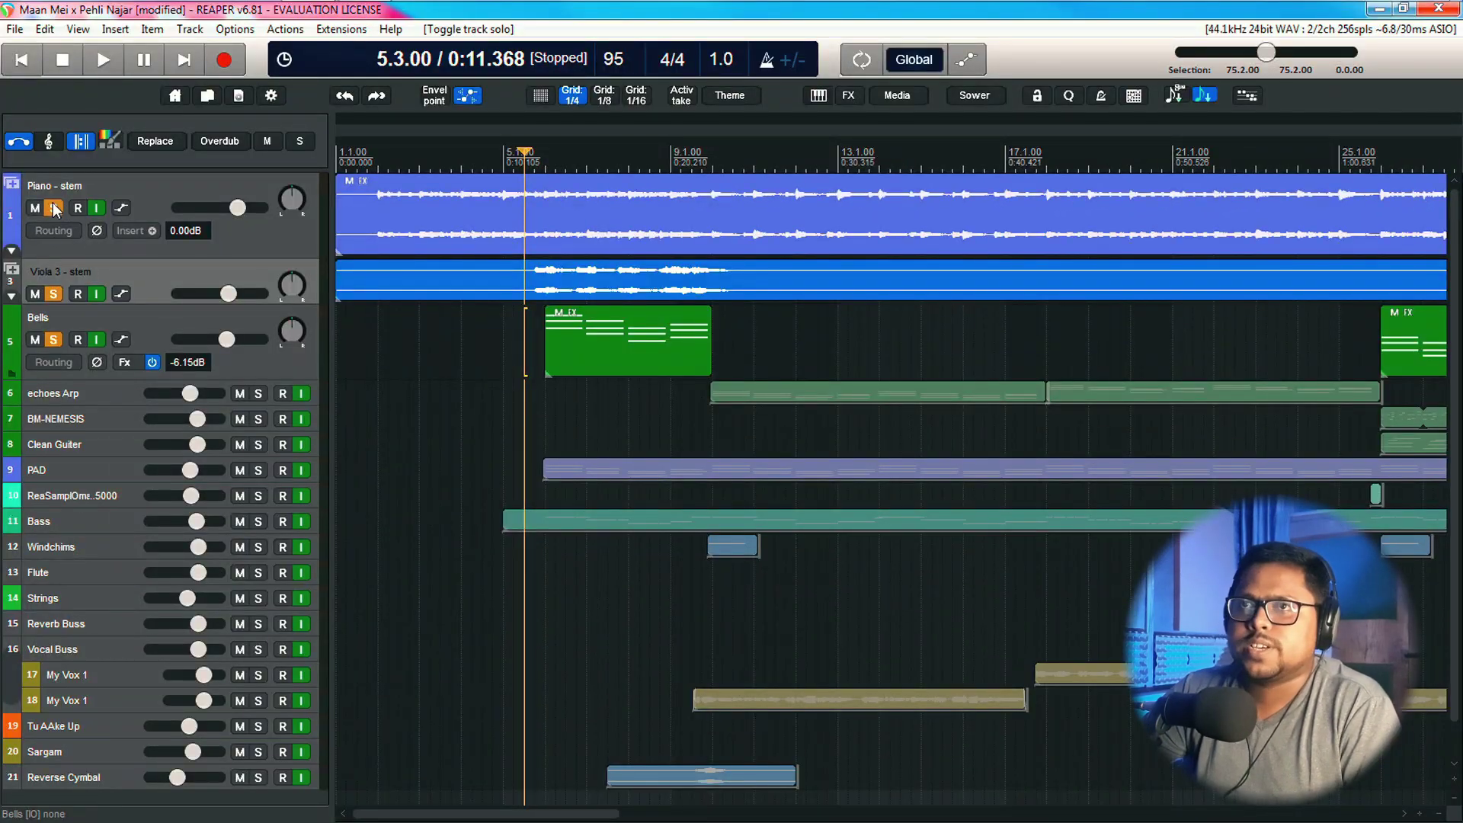
{"action": "left_click", "coordinate": [54, 208]}
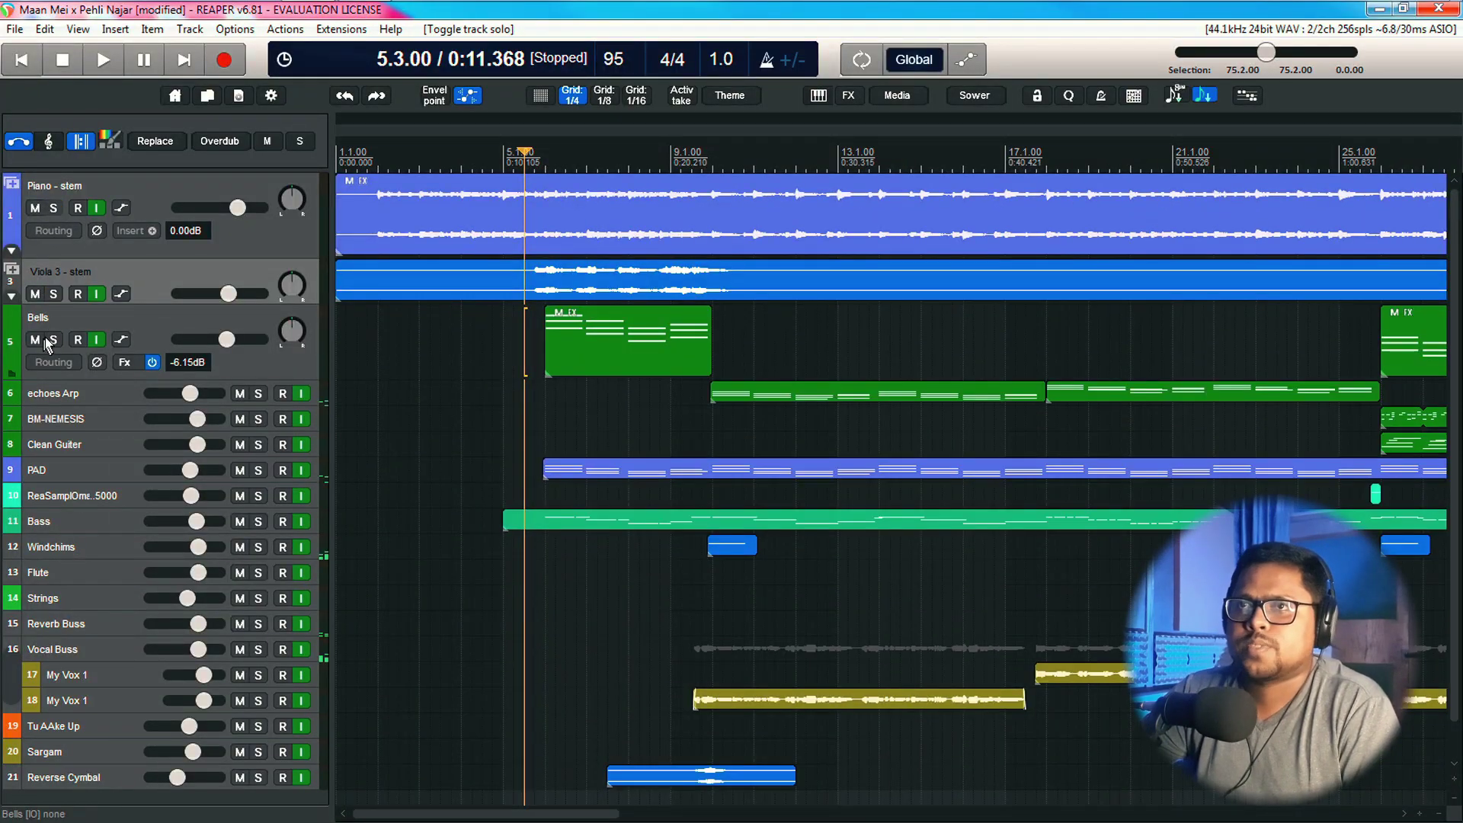
Place the edit cursor at bar 10, solo the Piano - stem track and play the section twice
{"action": "scroll", "coordinate": [505, 249], "scroll_direction": "down", "scroll_amount": 2}
{"action": "left_click", "coordinate": [527, 430]}
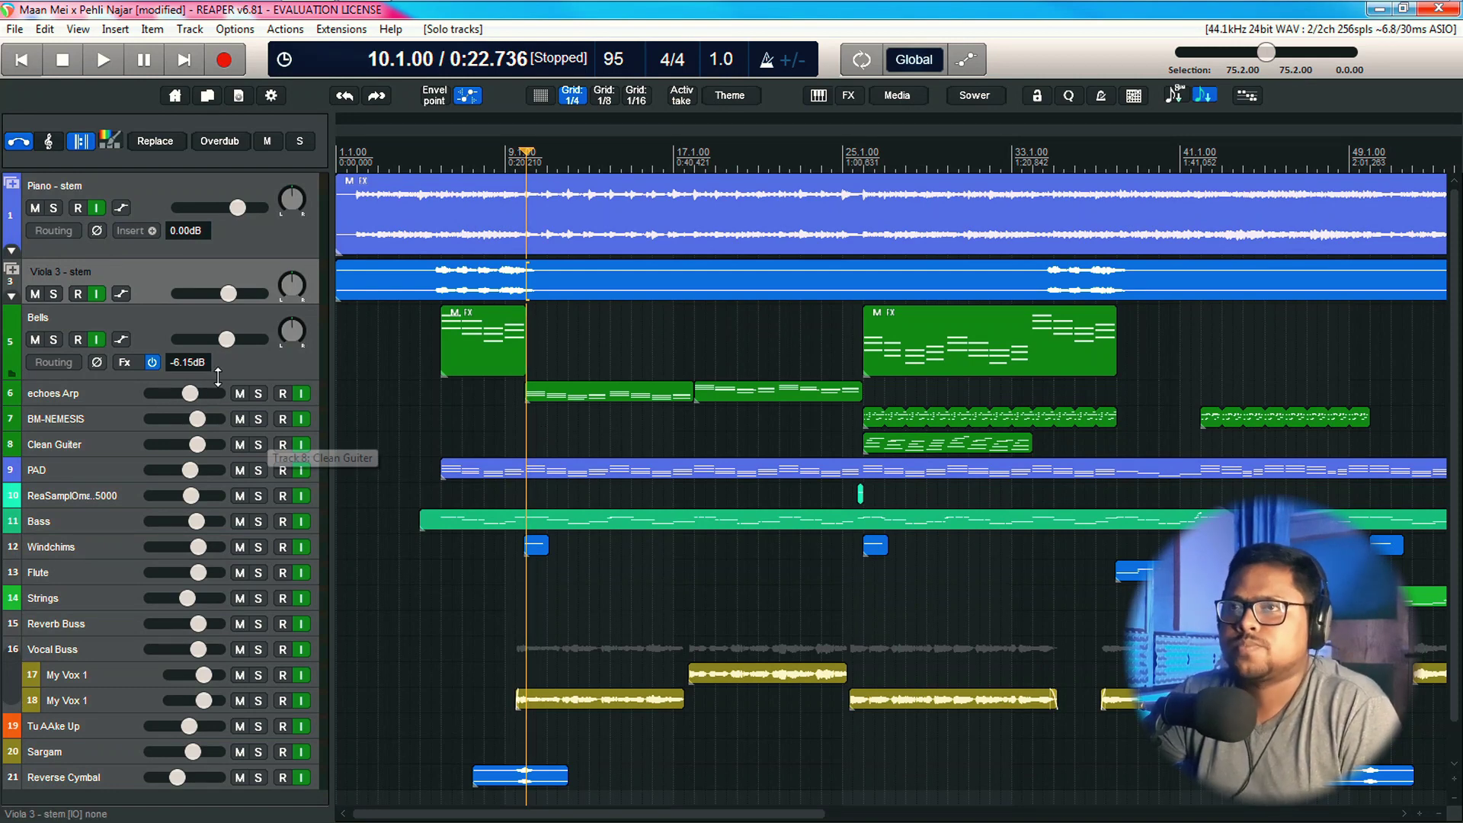
{"action": "left_click", "coordinate": [53, 208]}
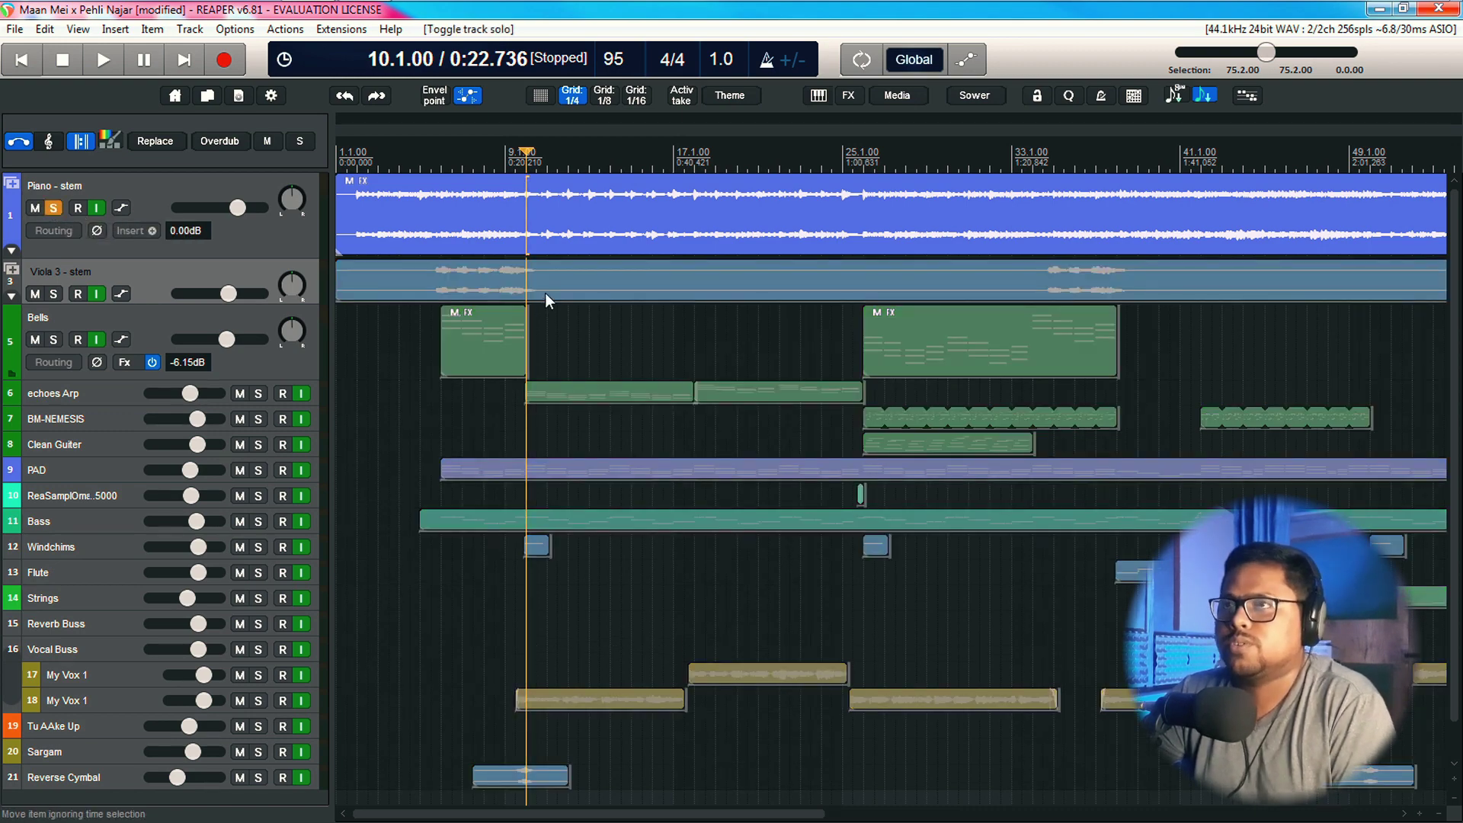
{"action": "key", "text": "space"}
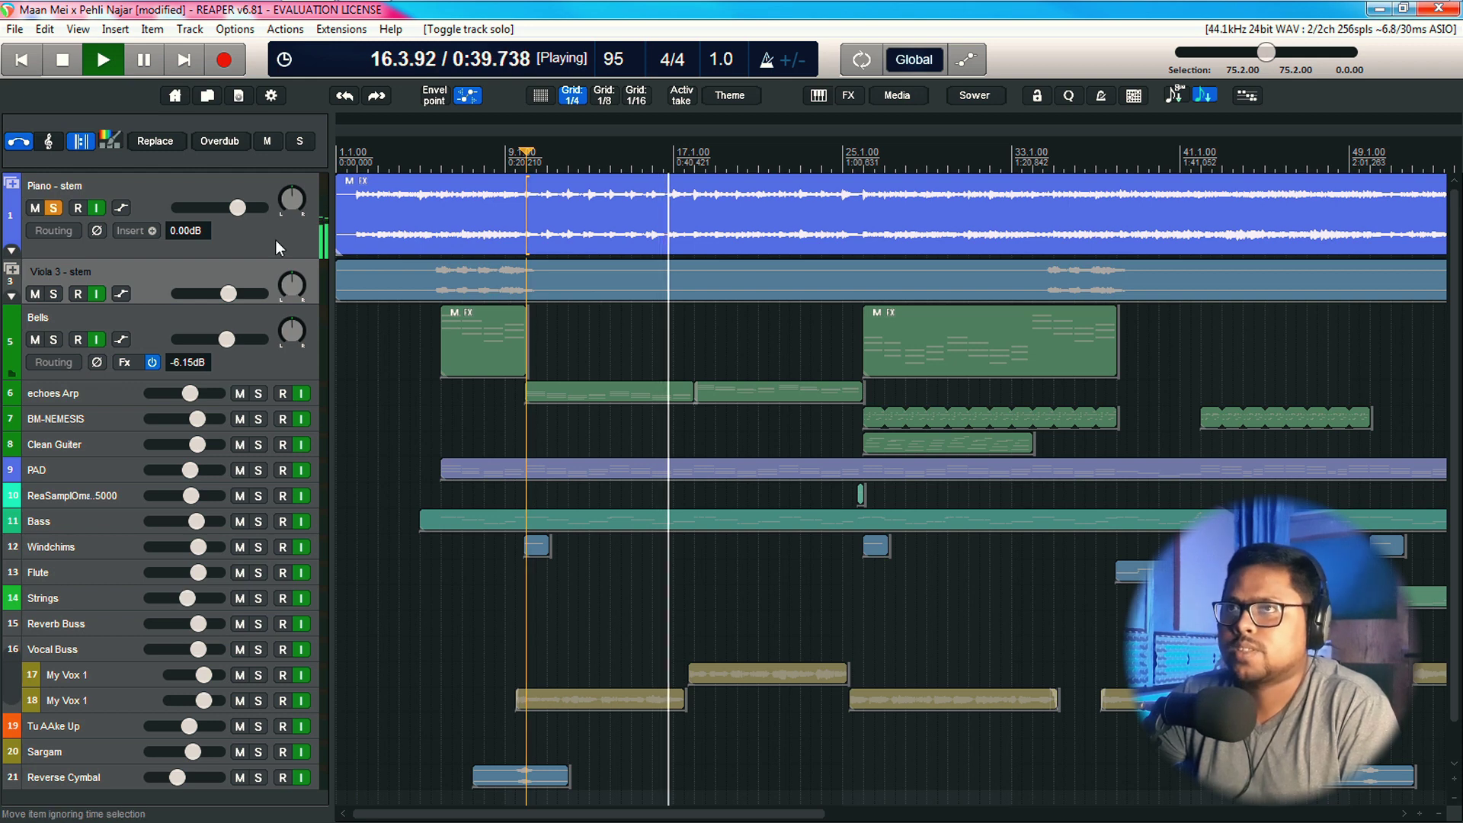
{"action": "key", "text": "space"}
{"action": "key", "text": "space"}
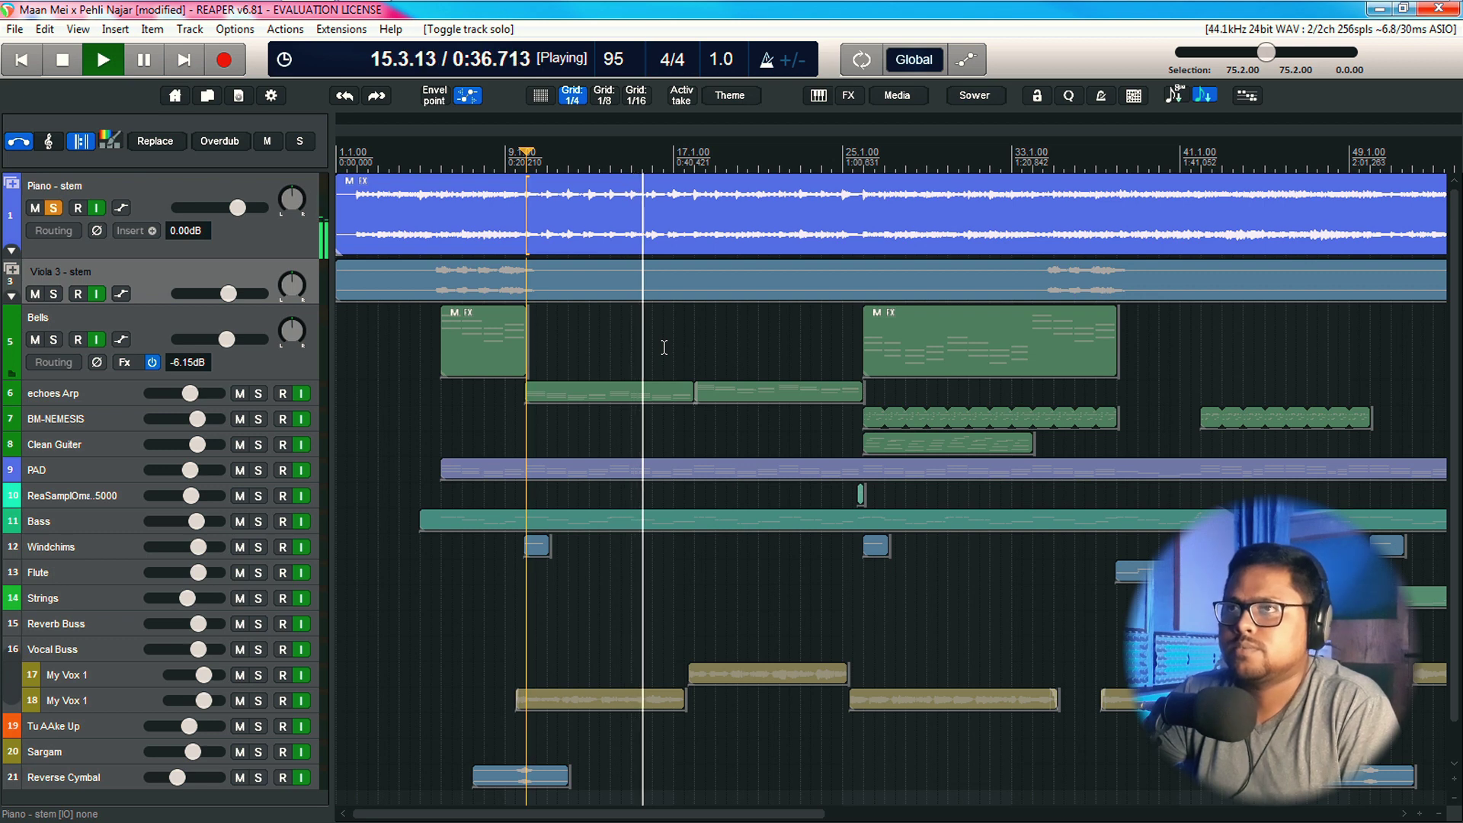
{"action": "key", "text": "space"}
{"action": "left_click", "coordinate": [67, 319]}
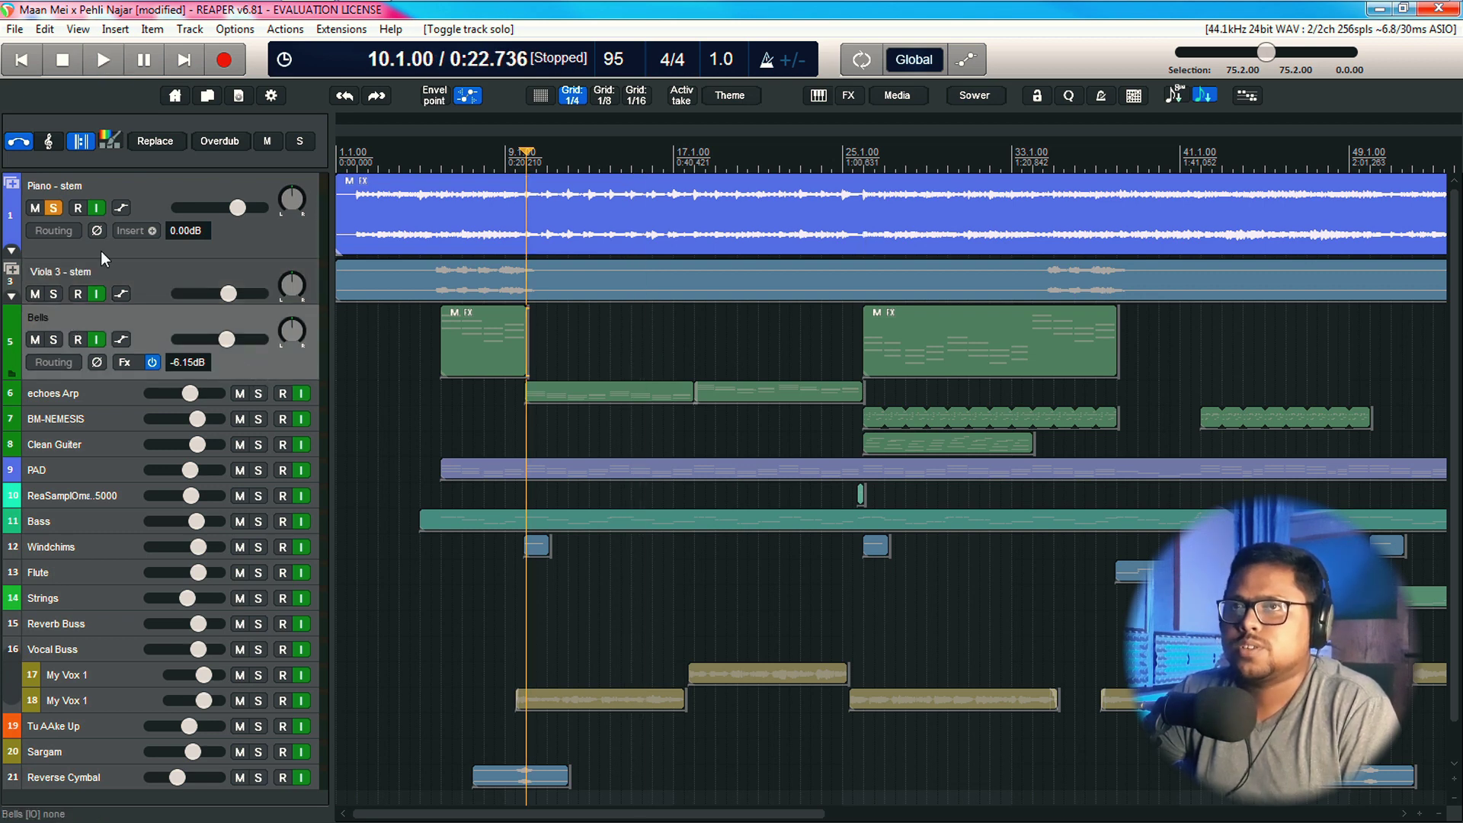
Listen to echoes Arp soloed with the piano from bar 10, shrink the Piano and Bells tracks, and unsolo echoes Arp
{"action": "left_click", "coordinate": [258, 394]}
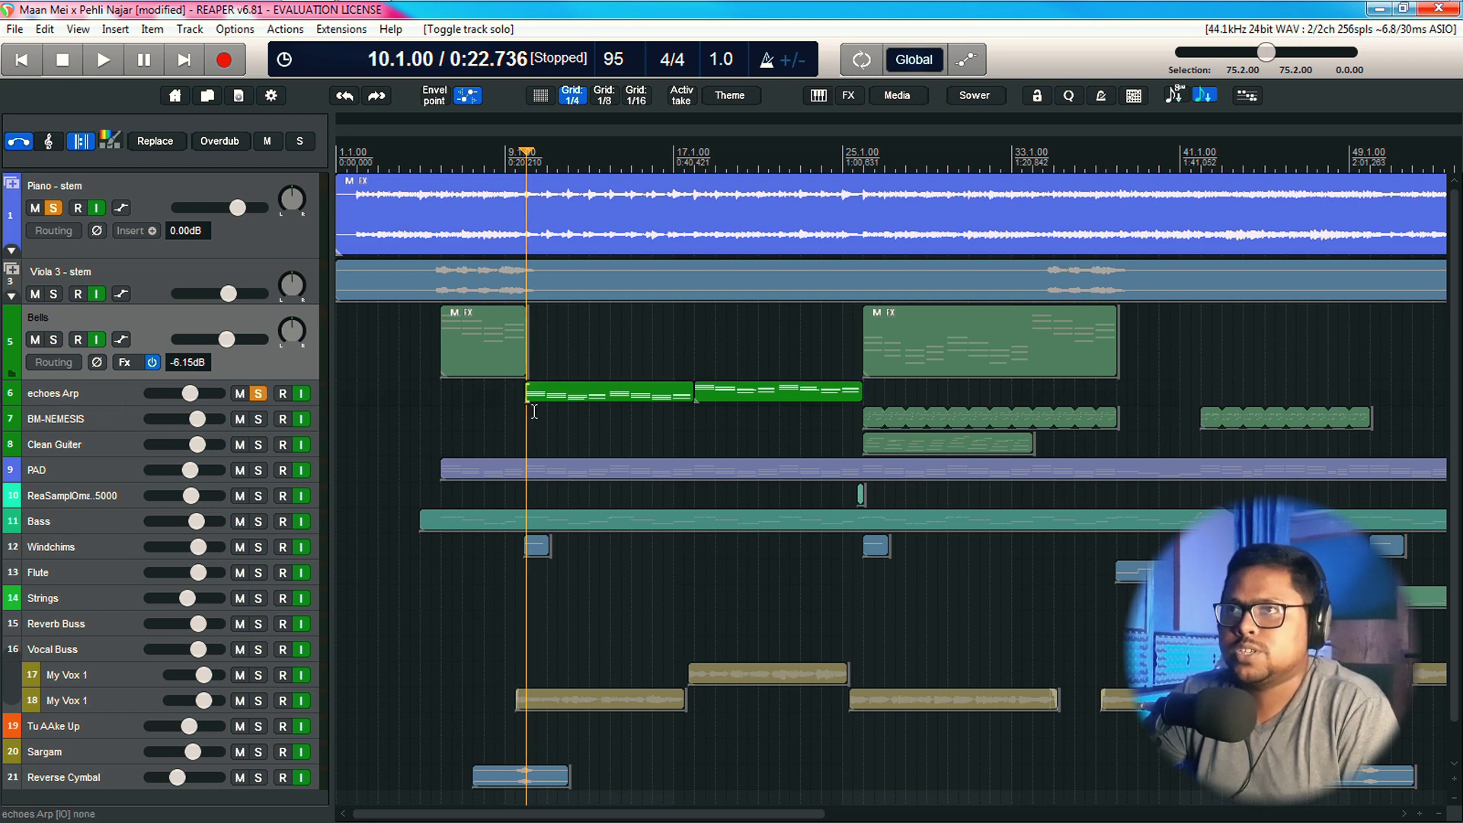
{"action": "key", "text": "space"}
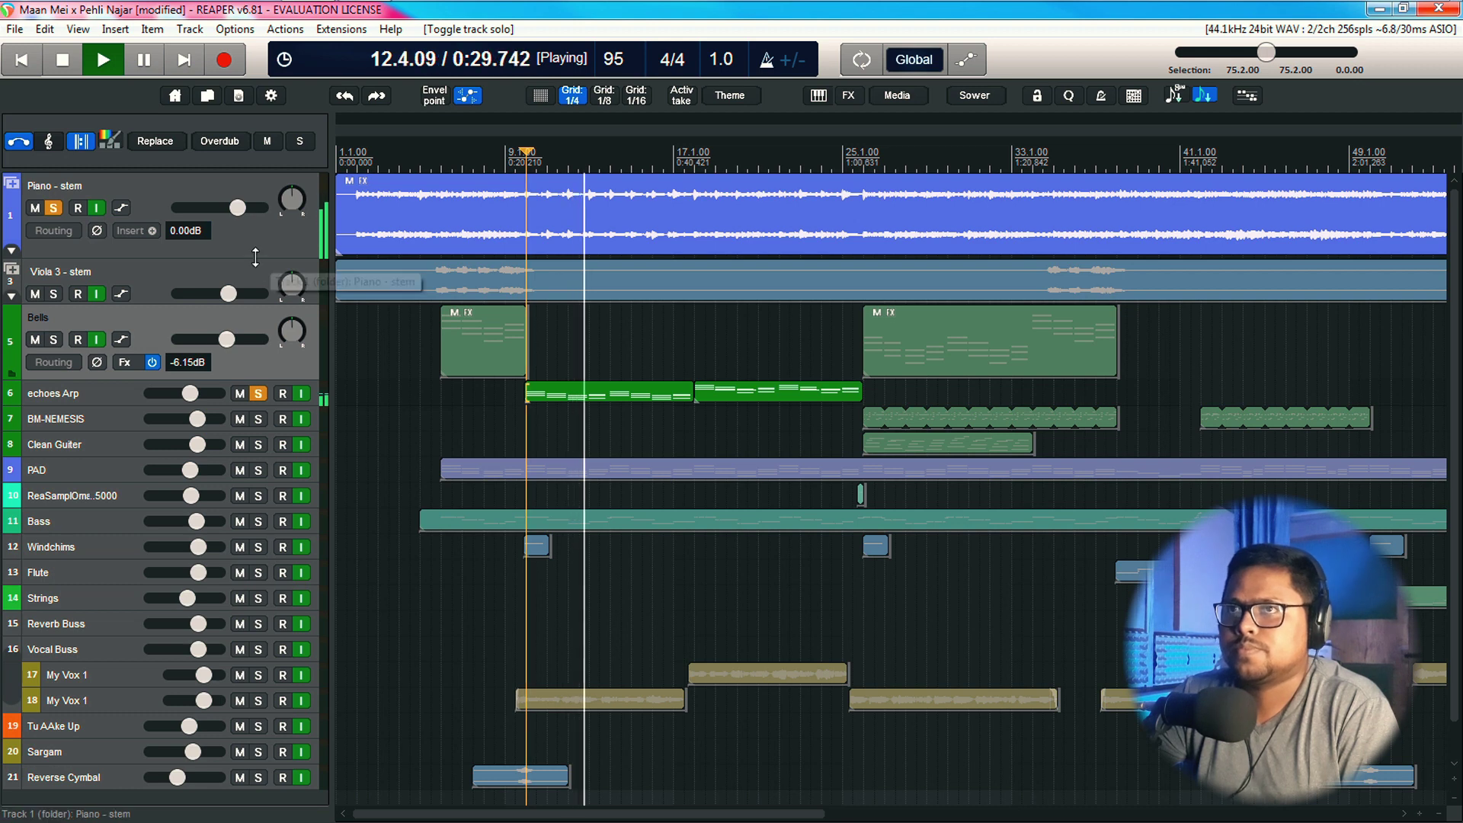
{"action": "left_click_drag", "start_coordinate": [255, 257], "coordinate": [255, 219]}
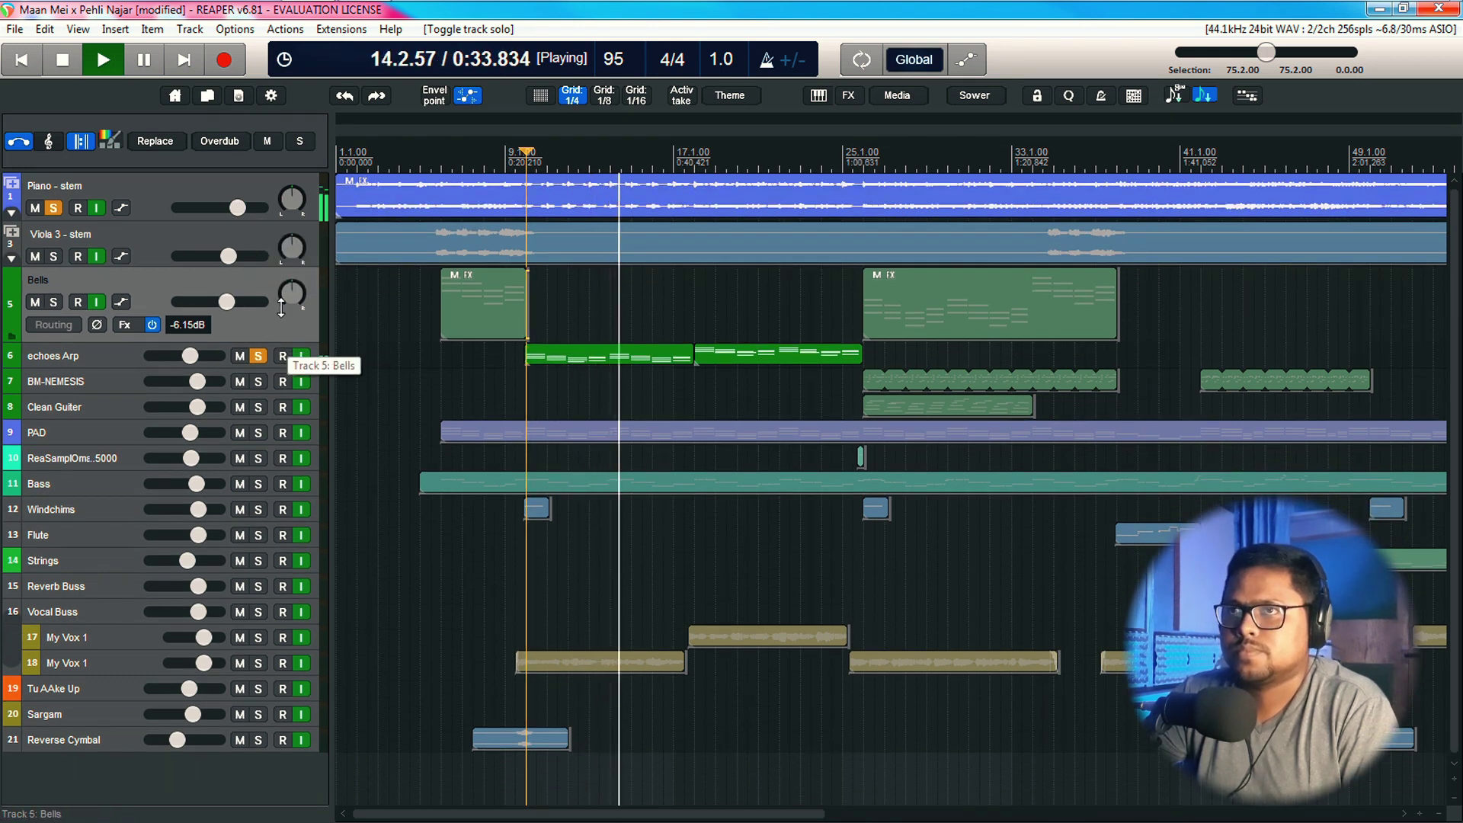
{"action": "left_click_drag", "start_coordinate": [281, 344], "coordinate": [281, 306]}
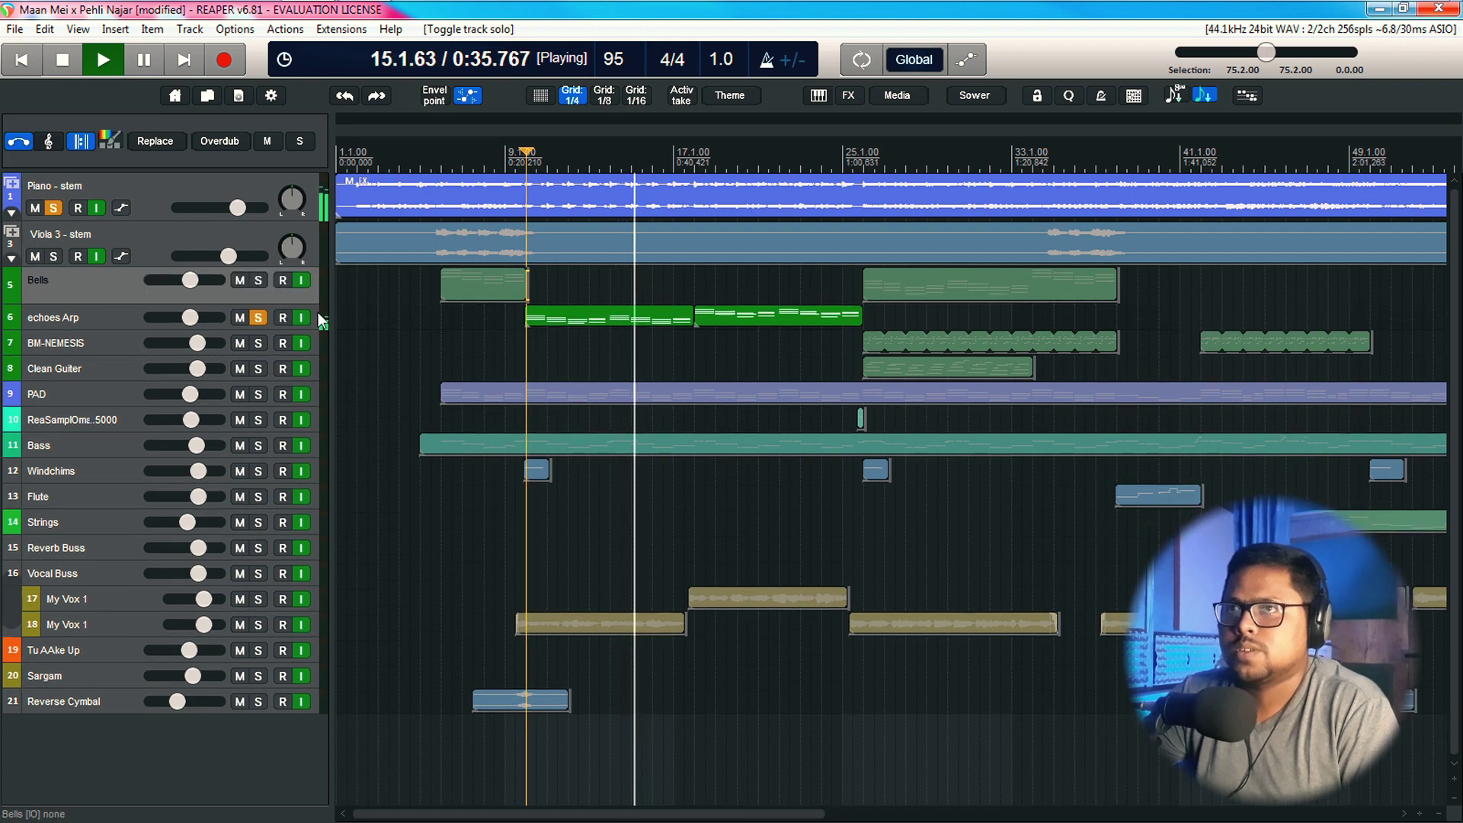
{"action": "key", "text": "space"}
{"action": "left_click", "coordinate": [259, 316]}
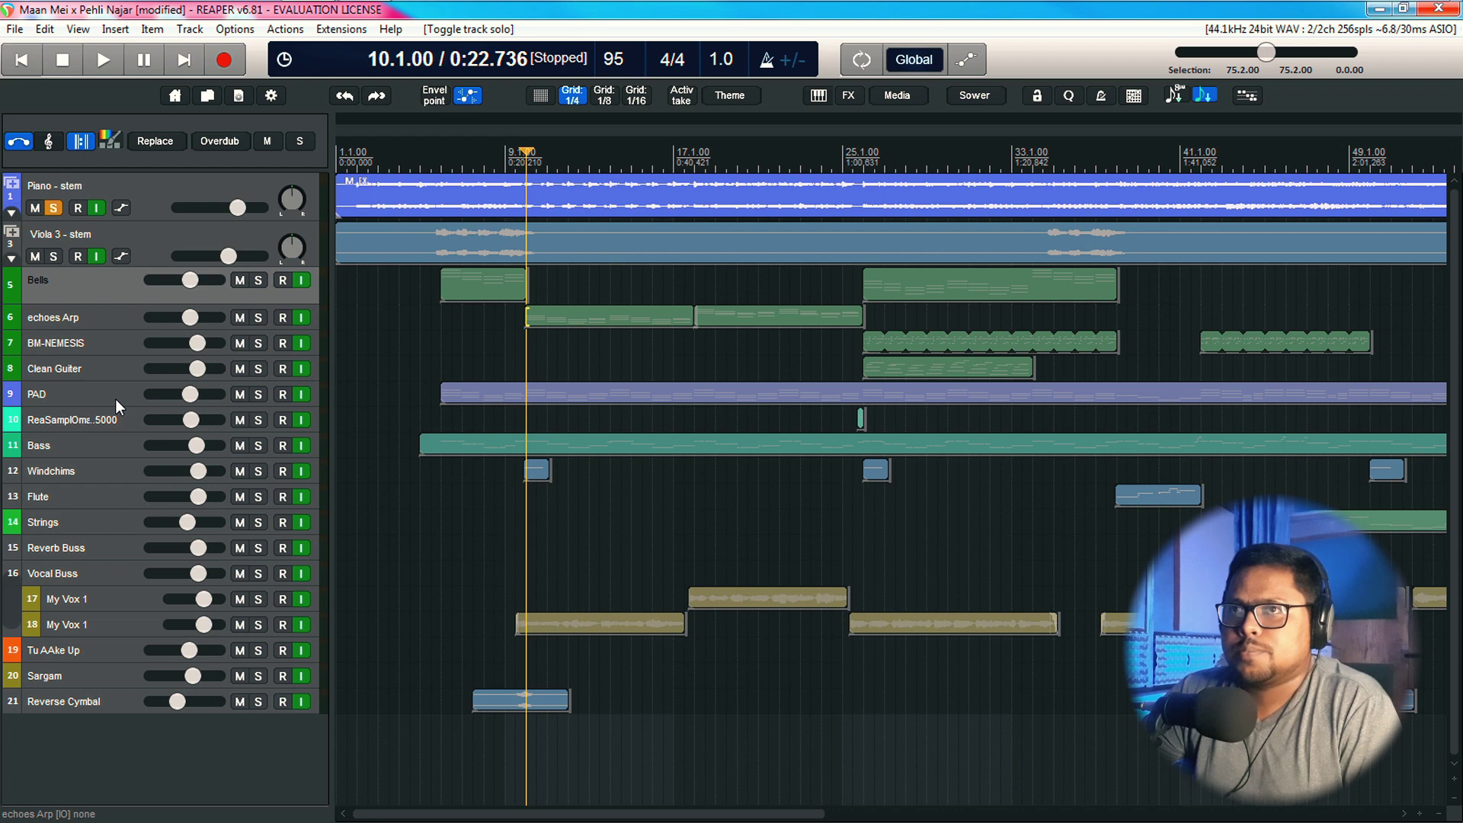
Enlarge the PAD track, solo it alongside the piano, and listen to both from bar 10
{"action": "left_click_drag", "start_coordinate": [125, 407], "coordinate": [123, 468]}
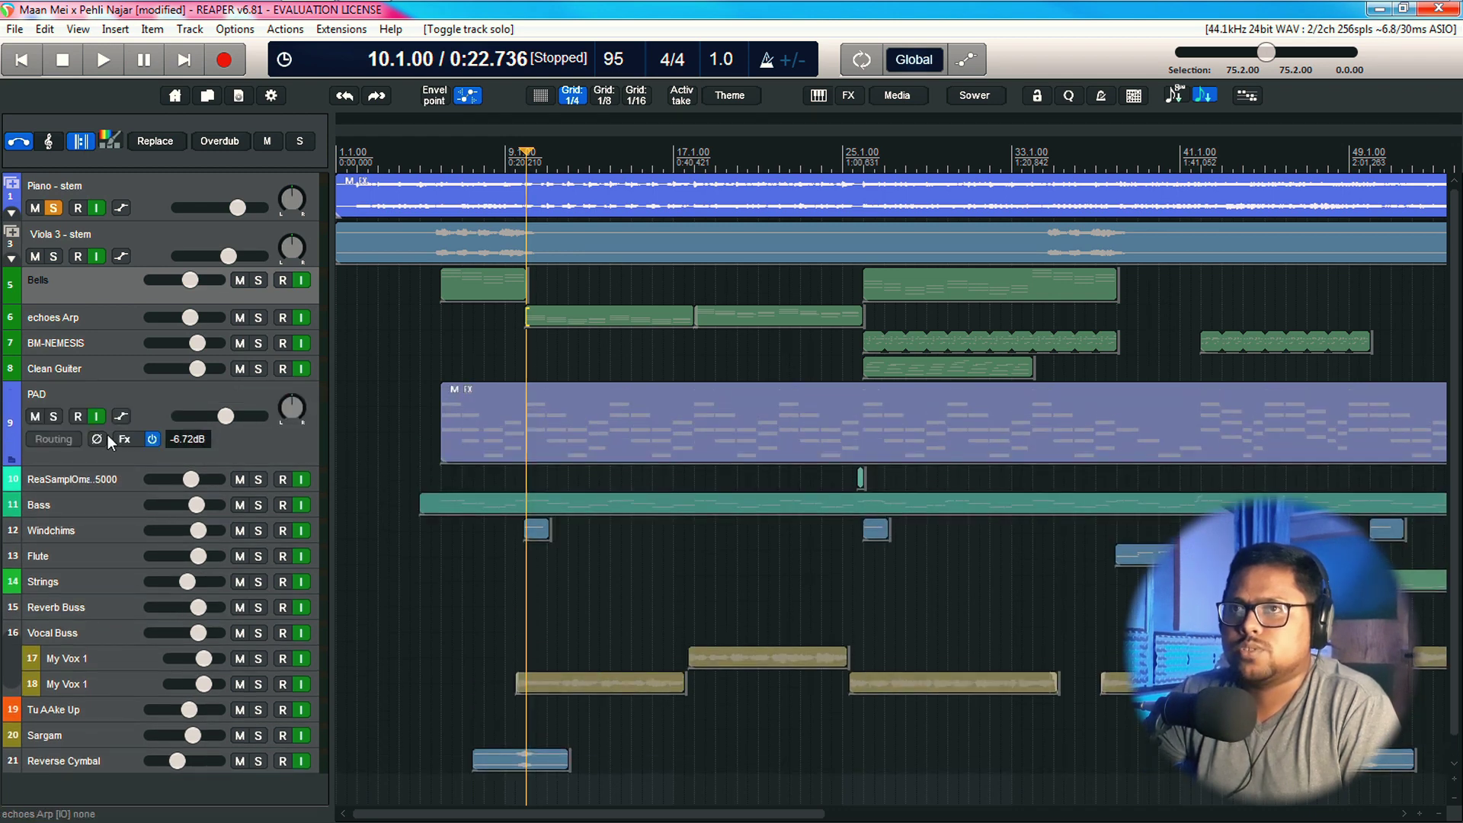
{"action": "left_click", "coordinate": [58, 415]}
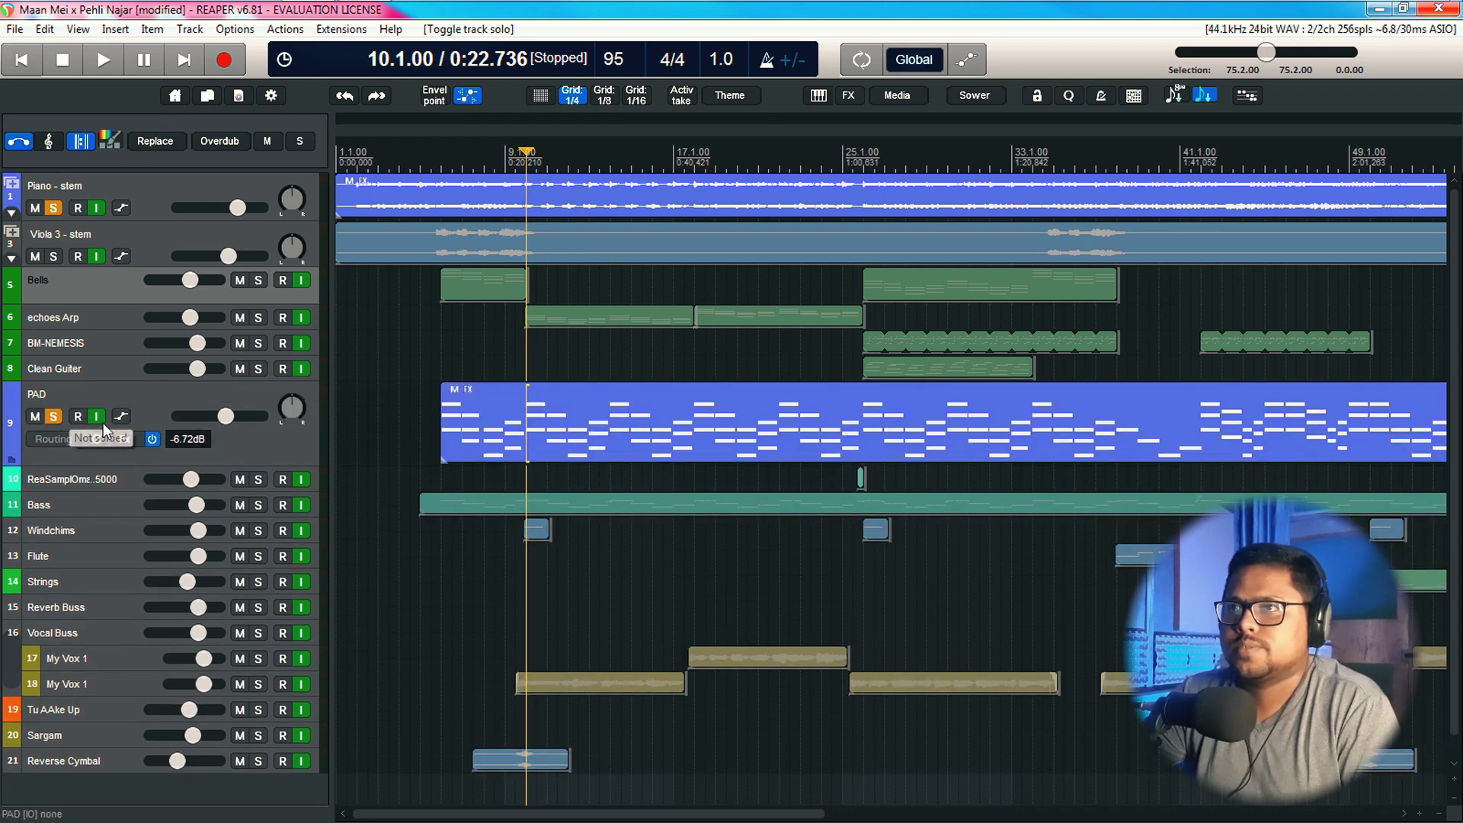
{"action": "key", "text": "space"}
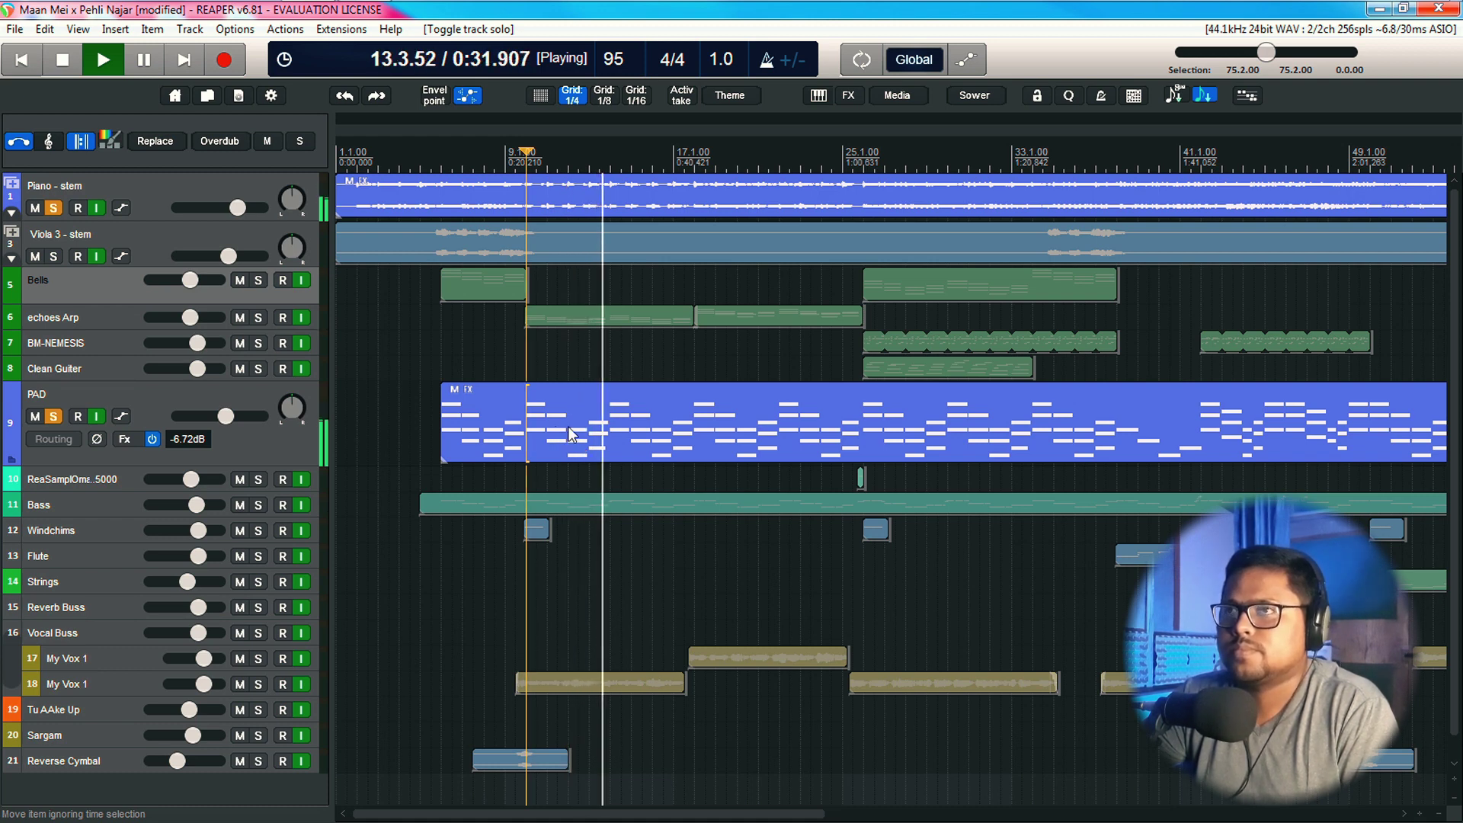
{"action": "key", "text": "space"}
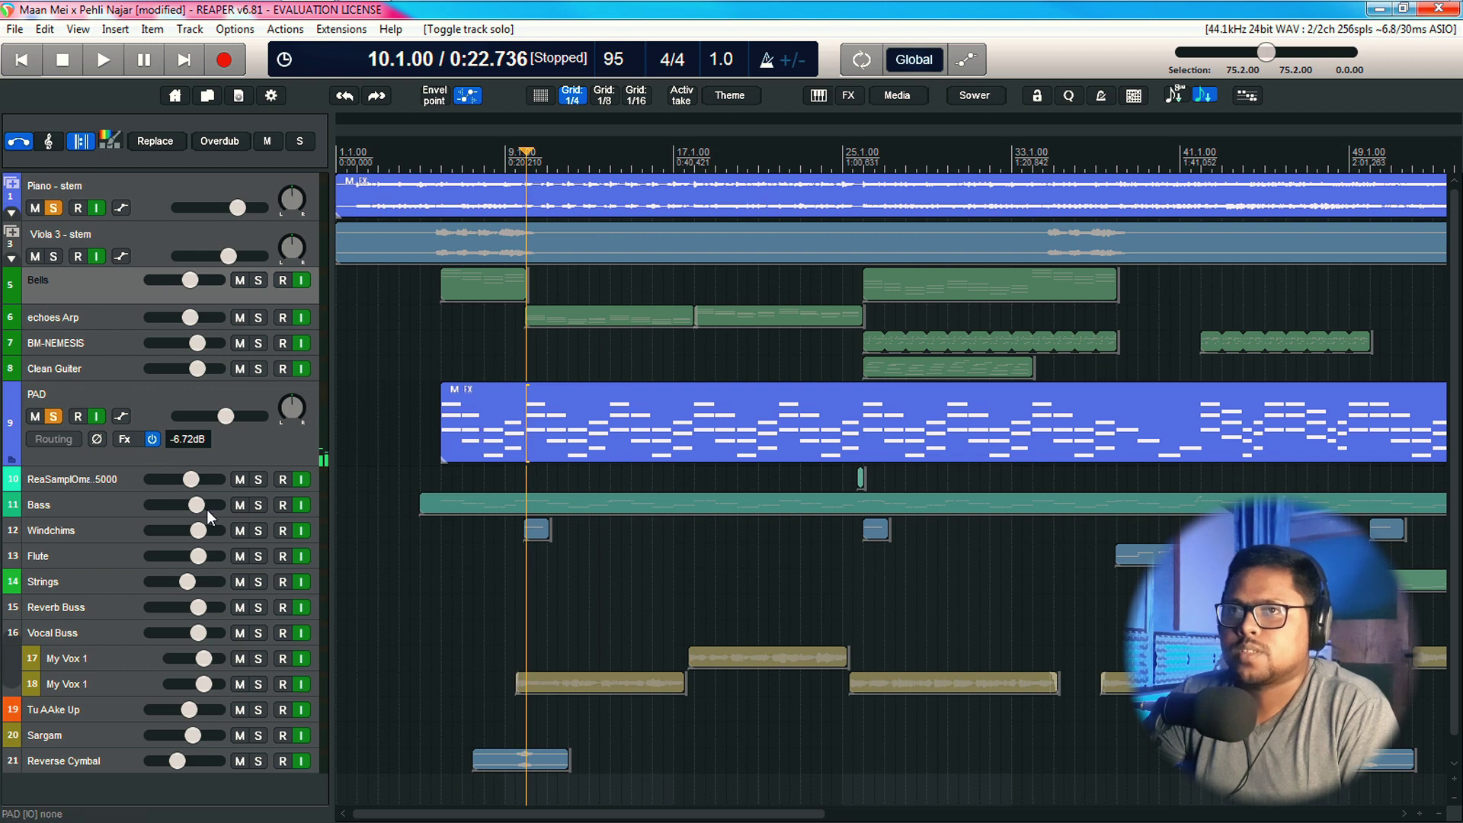
Add Bass to the soloed piano and PAD, play from around bar 9, and solo echoes Arp during playback
{"action": "left_click", "coordinate": [266, 506]}
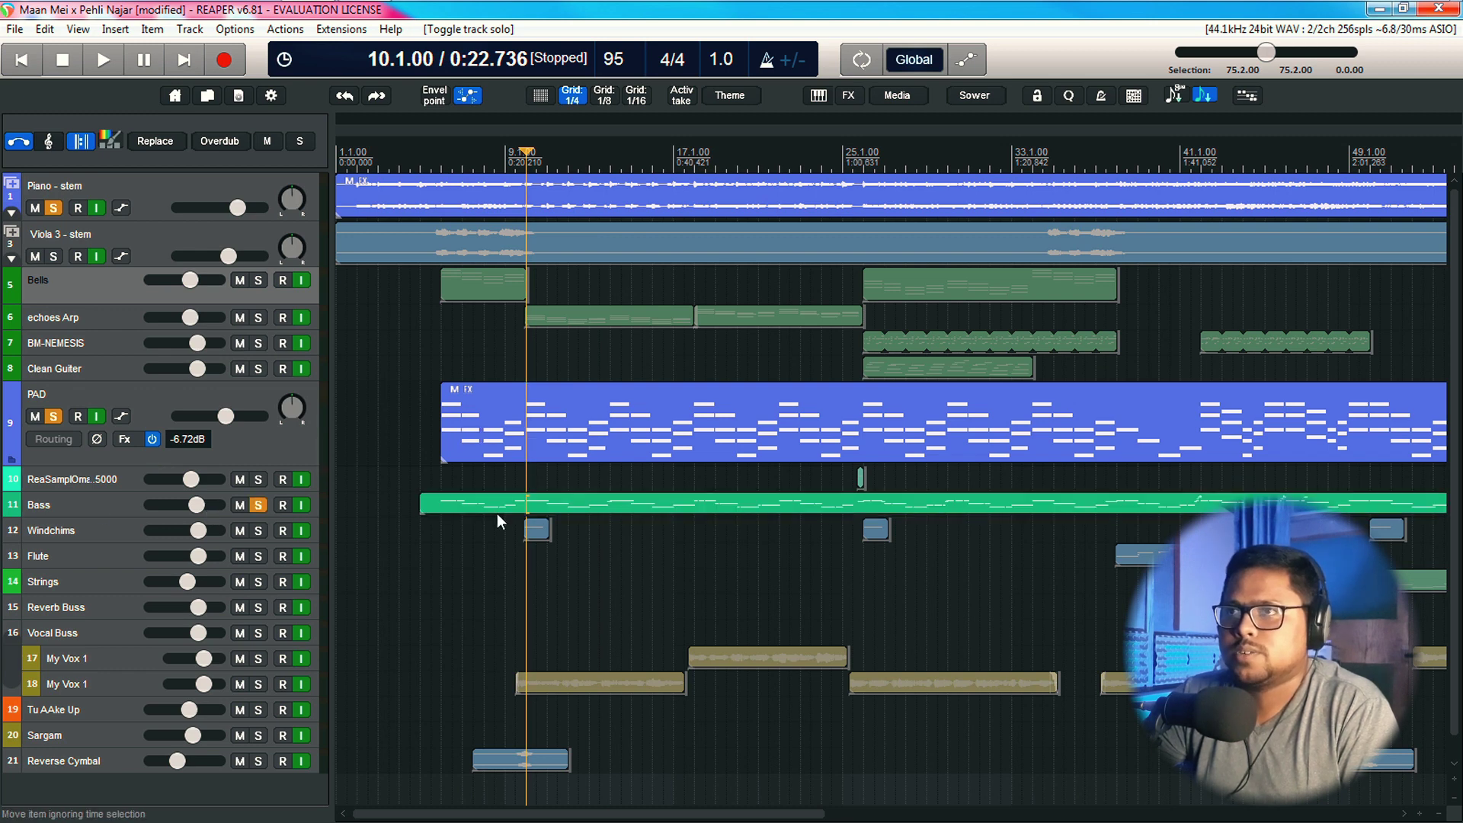
{"action": "left_click", "coordinate": [453, 354]}
{"action": "left_click", "coordinate": [515, 371]}
{"action": "key", "text": "space"}
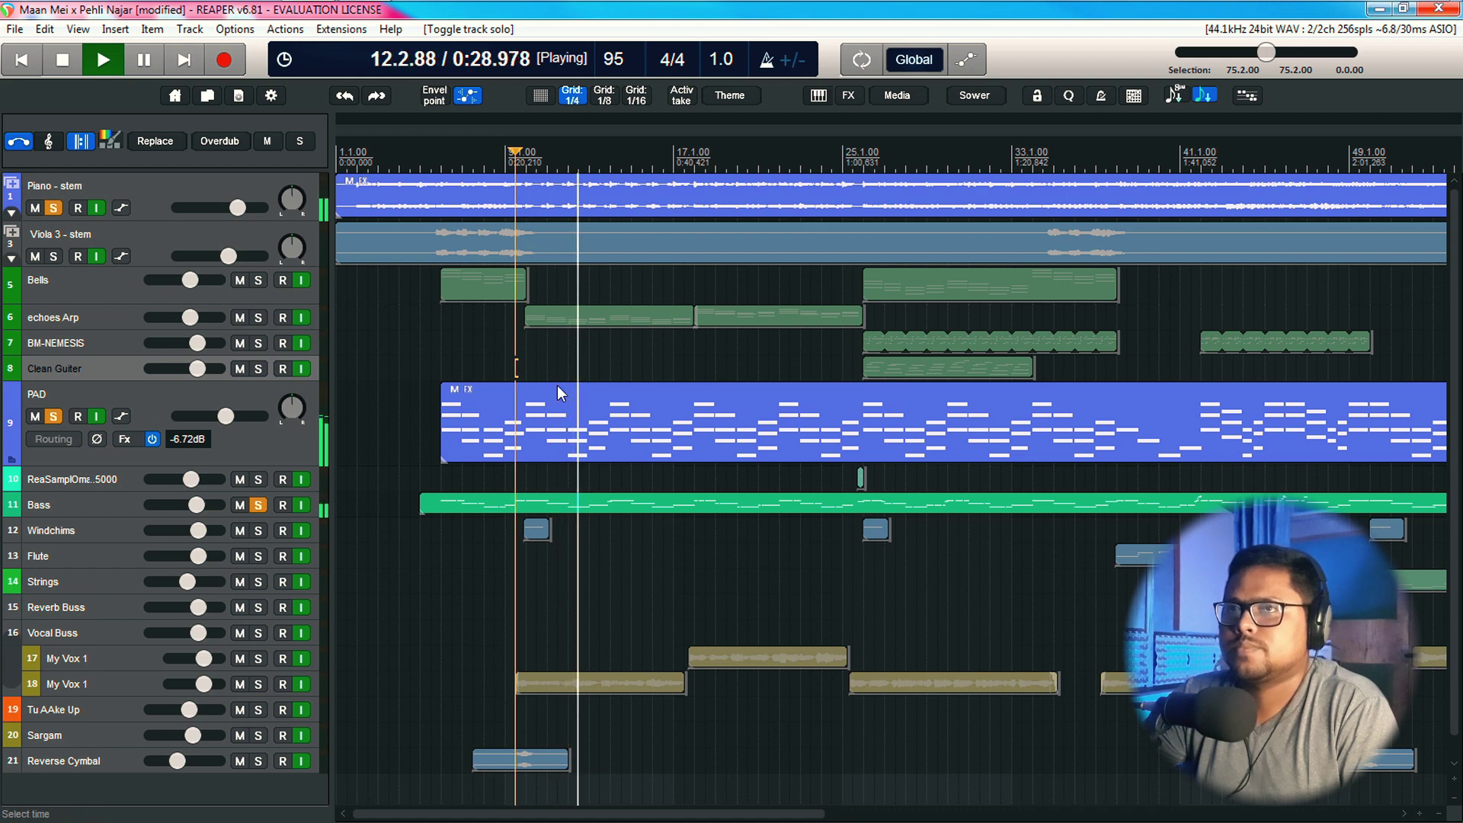
{"action": "left_click", "coordinate": [259, 320]}
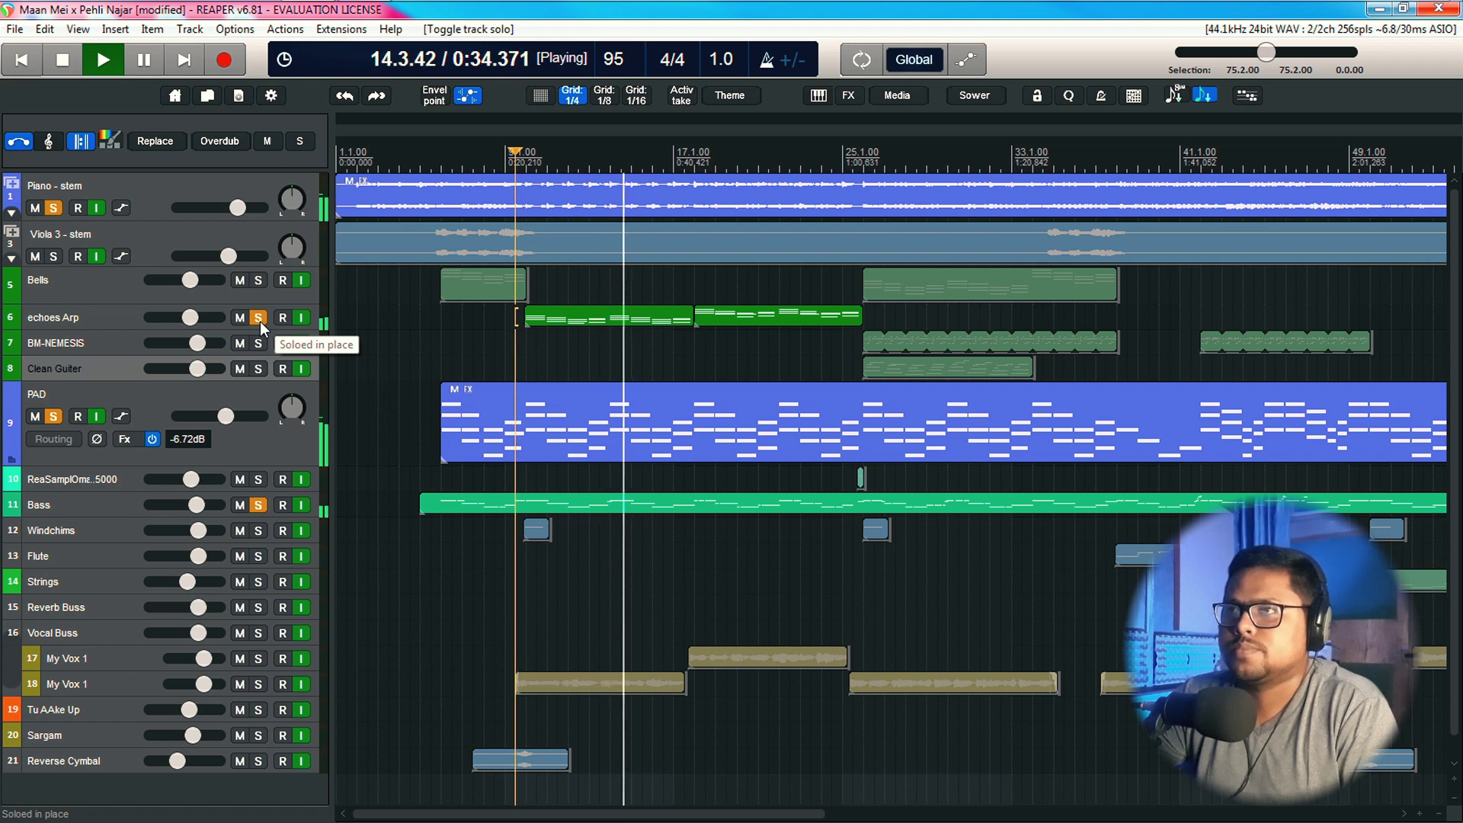
Stop playback and unsolo echoes Arp, Bass, PAD and the Piano - stem track
{"action": "key", "text": "space"}
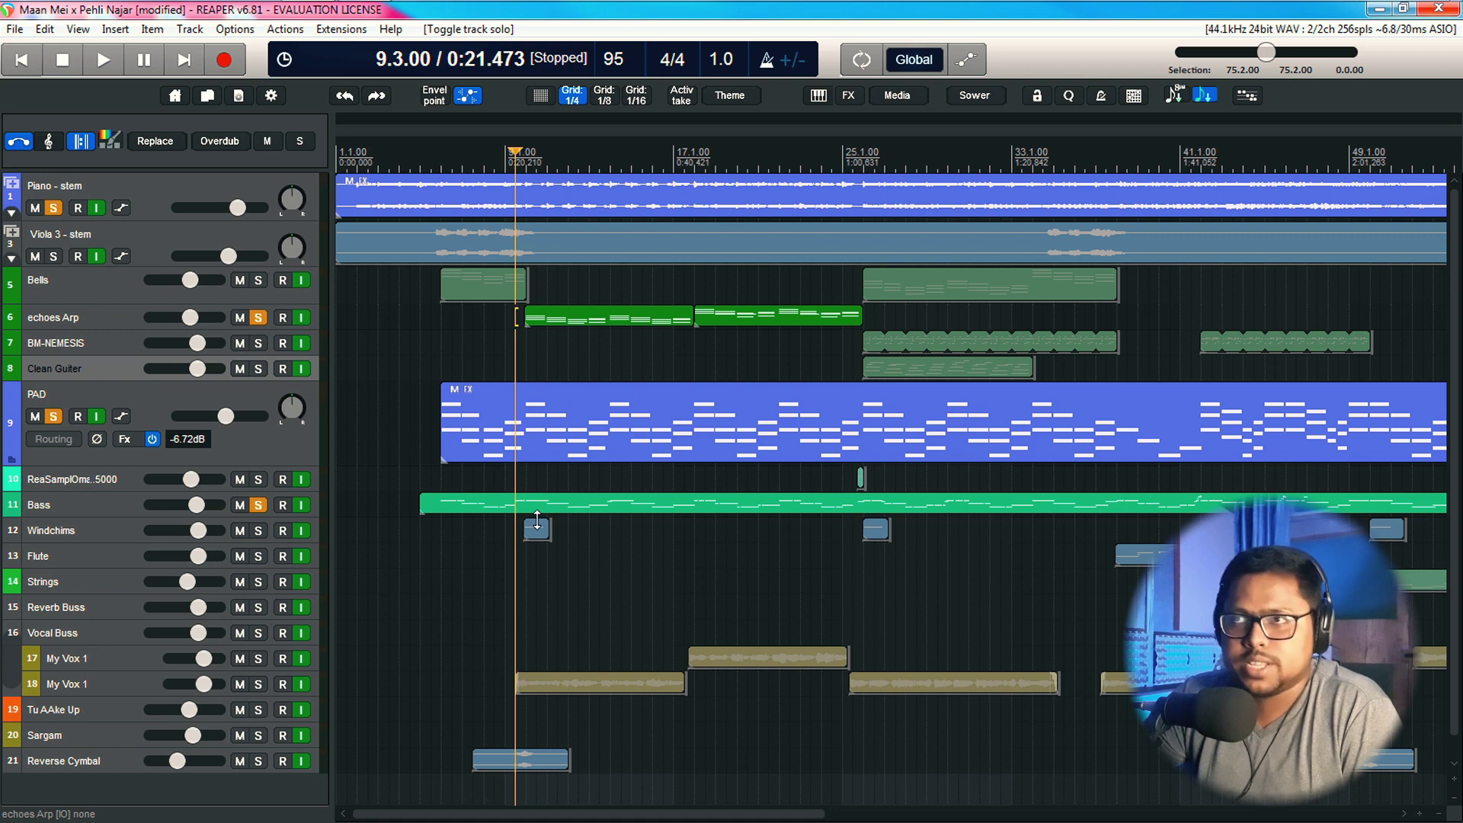
{"action": "left_click", "coordinate": [258, 317]}
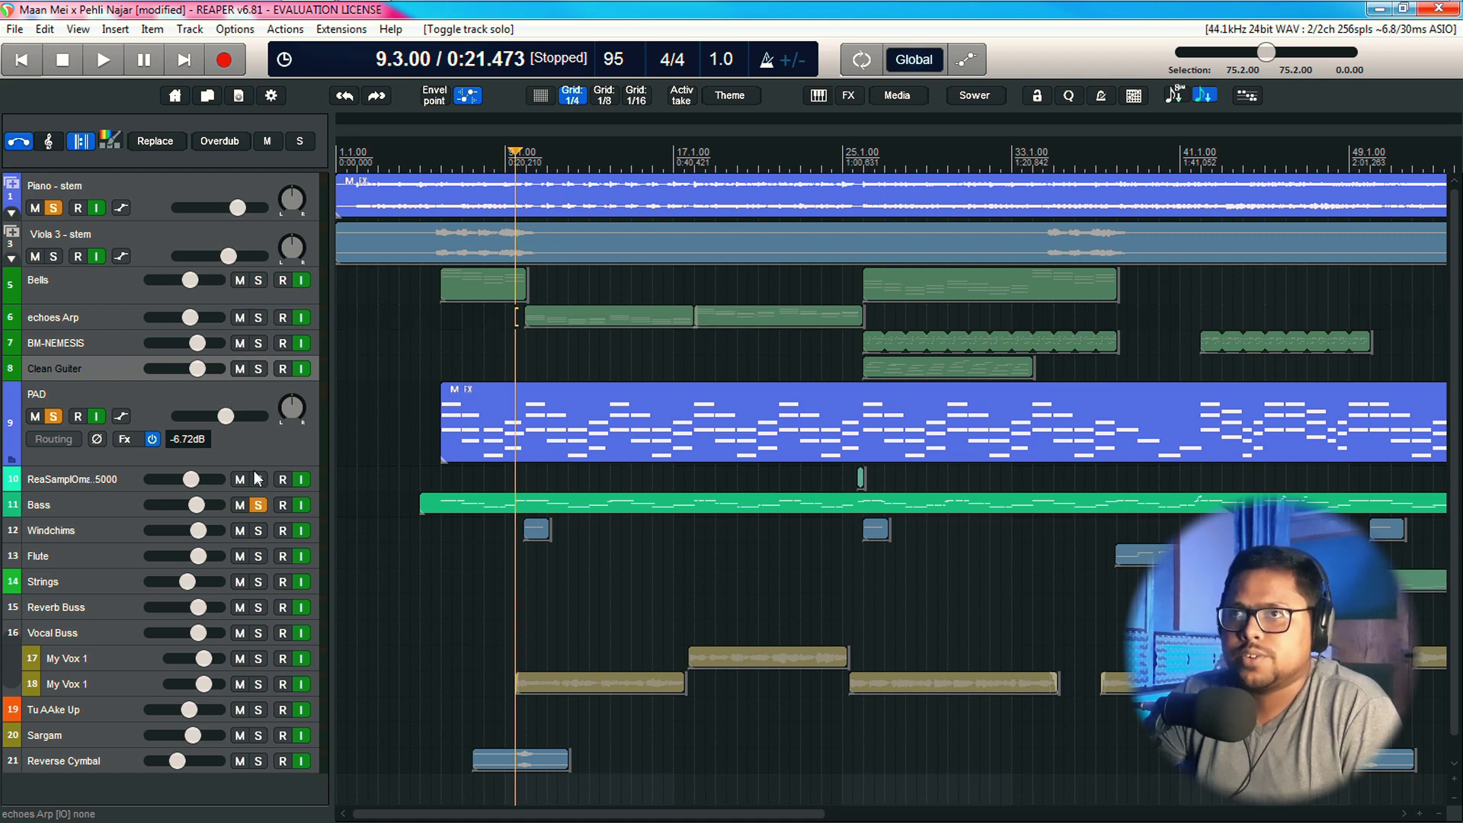
{"action": "left_click", "coordinate": [259, 505]}
{"action": "left_click", "coordinate": [53, 416]}
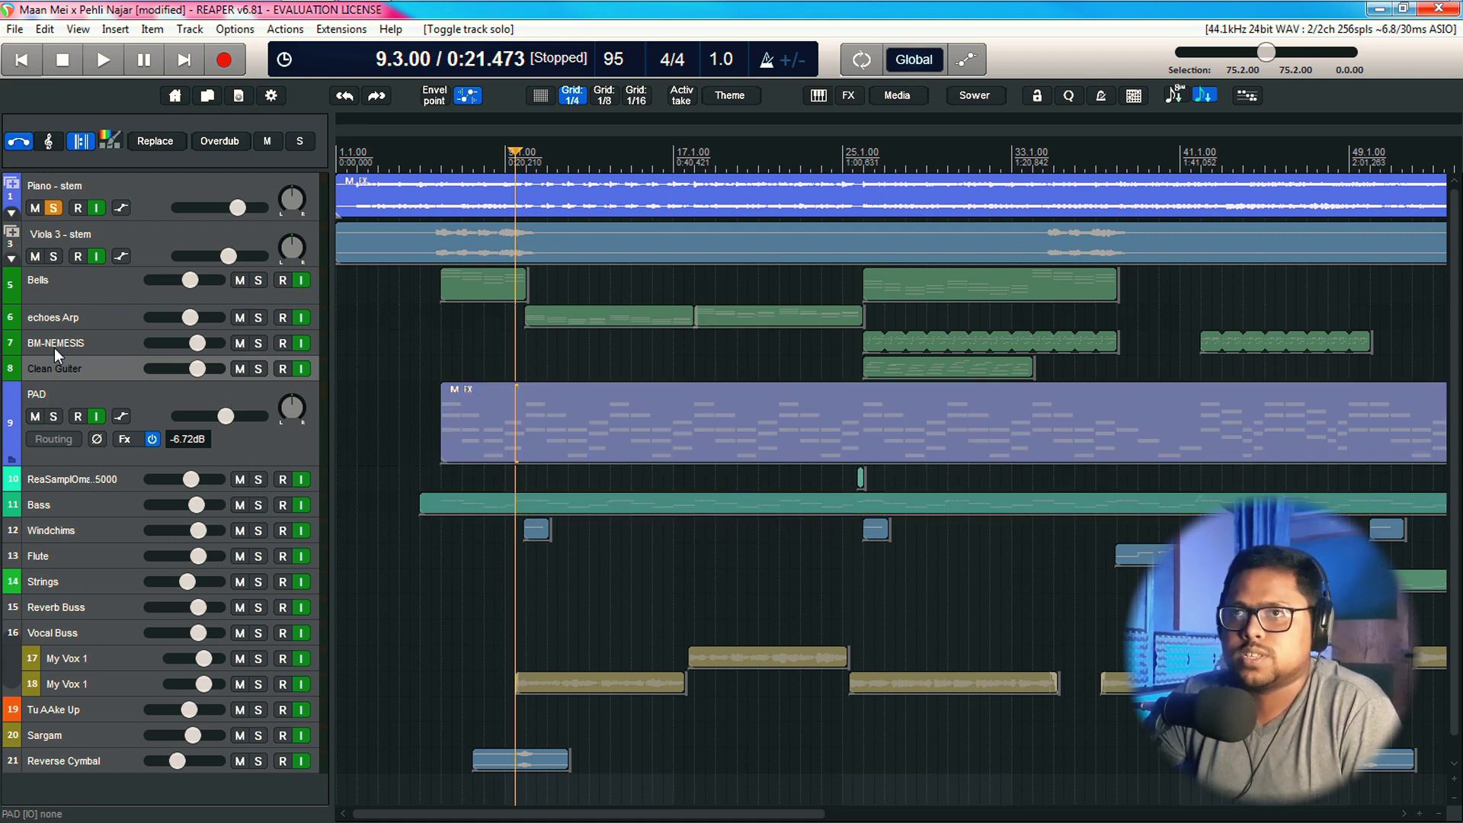
{"action": "left_click", "coordinate": [53, 208]}
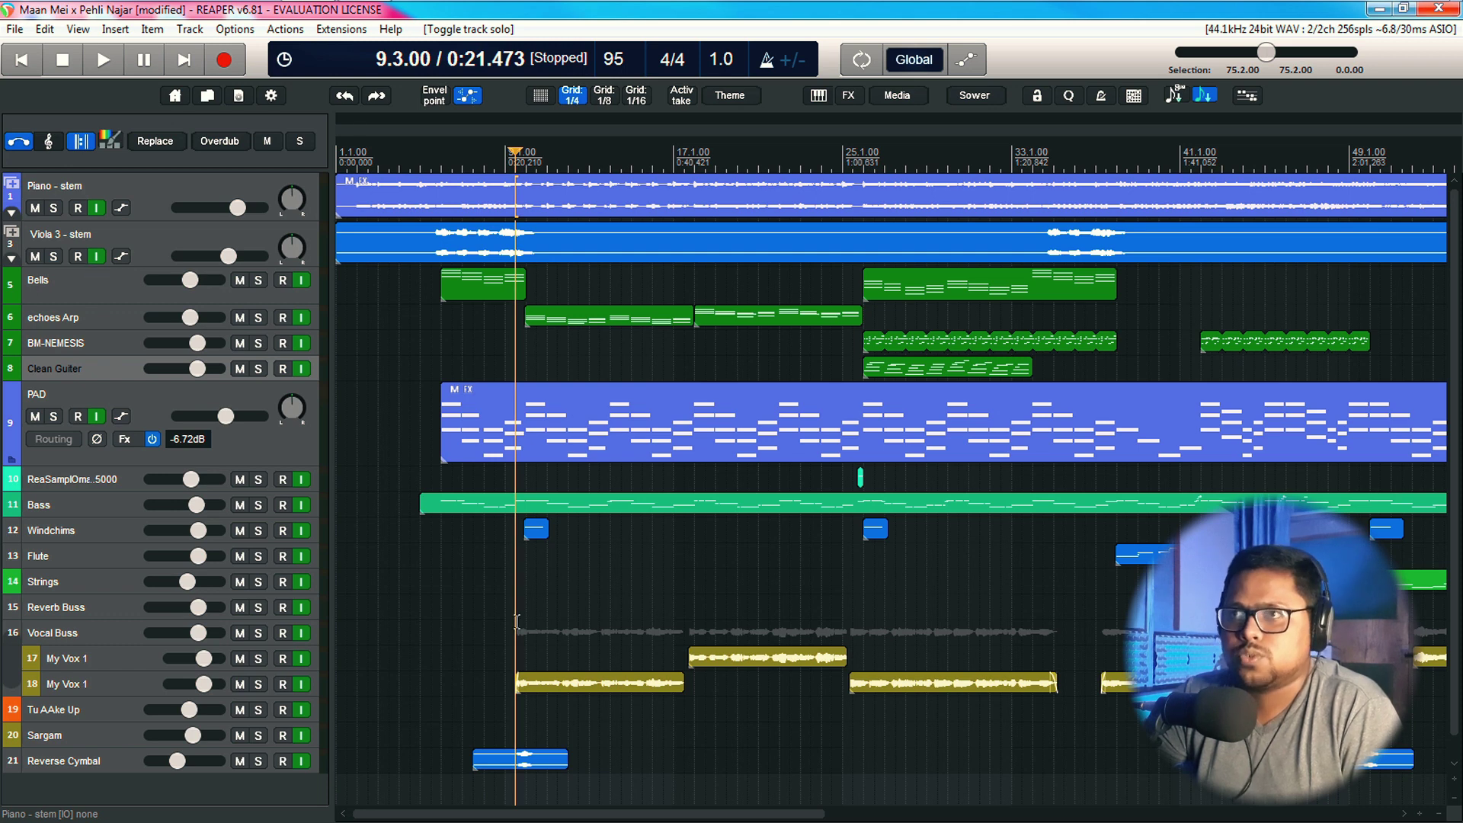
Listen to the full mix with all tracks from bar 8
{"action": "left_click", "coordinate": [486, 583]}
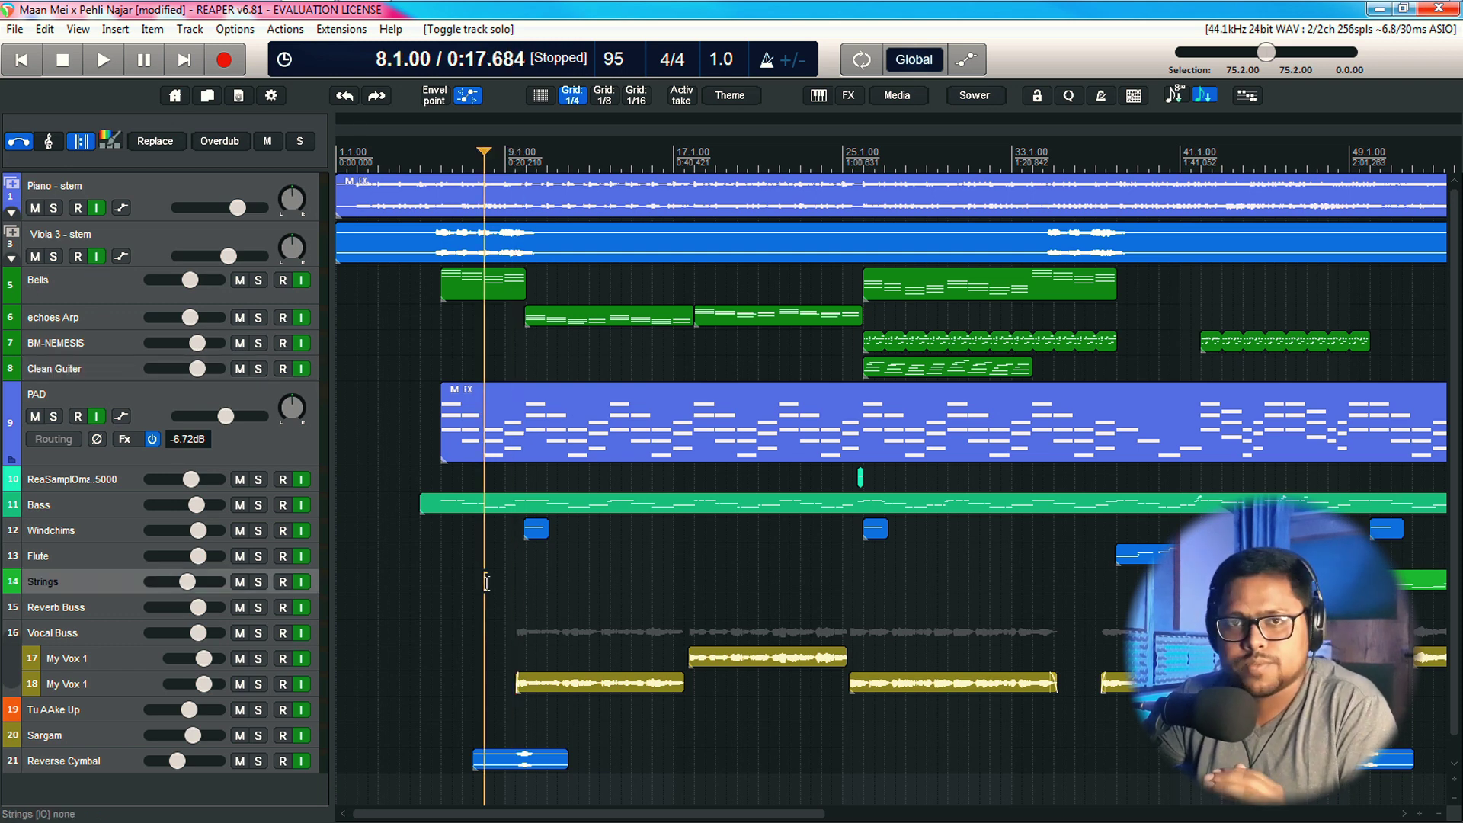
{"action": "key", "text": "space"}
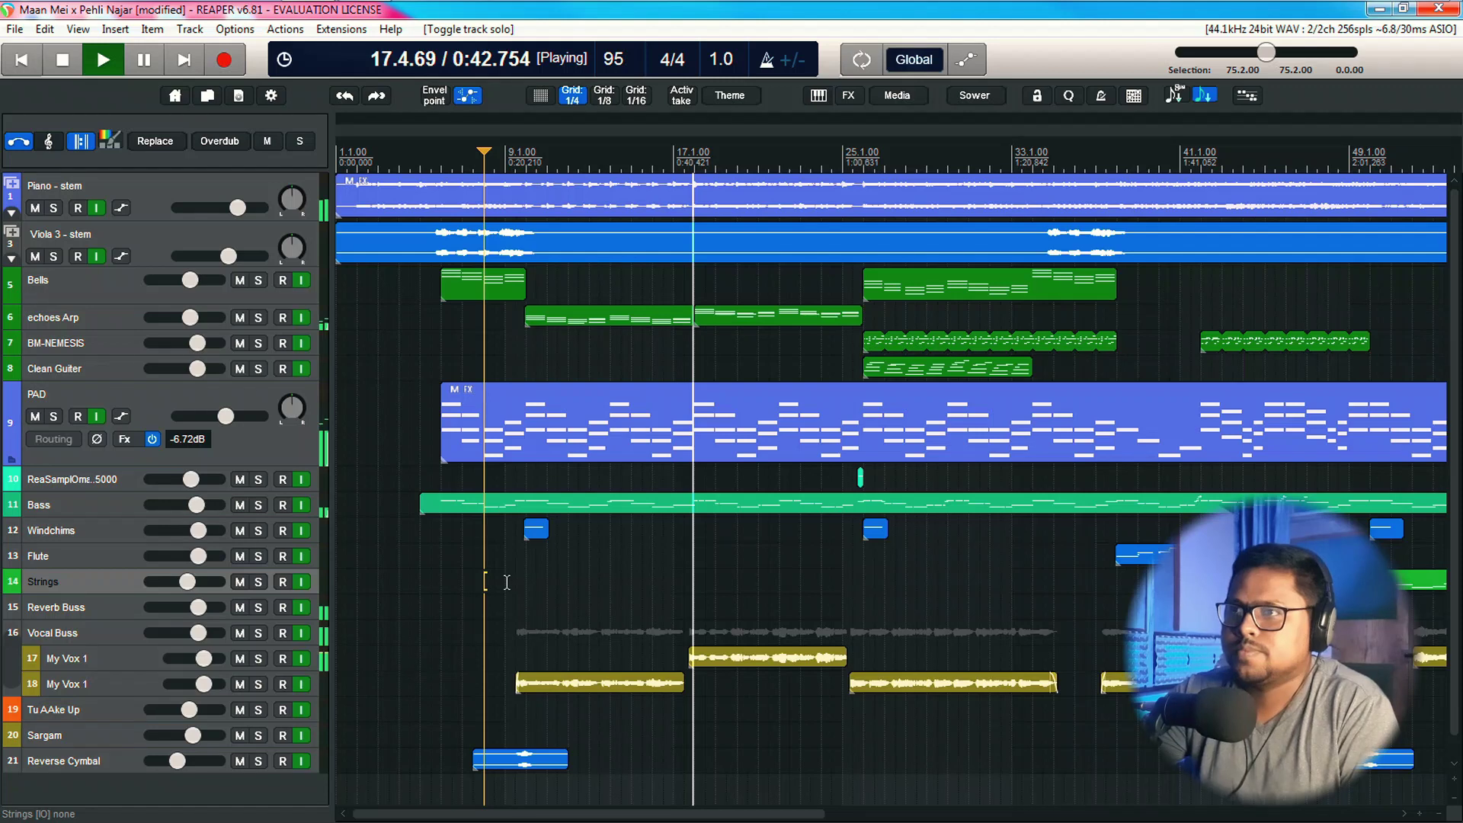
{"action": "key", "text": "space"}
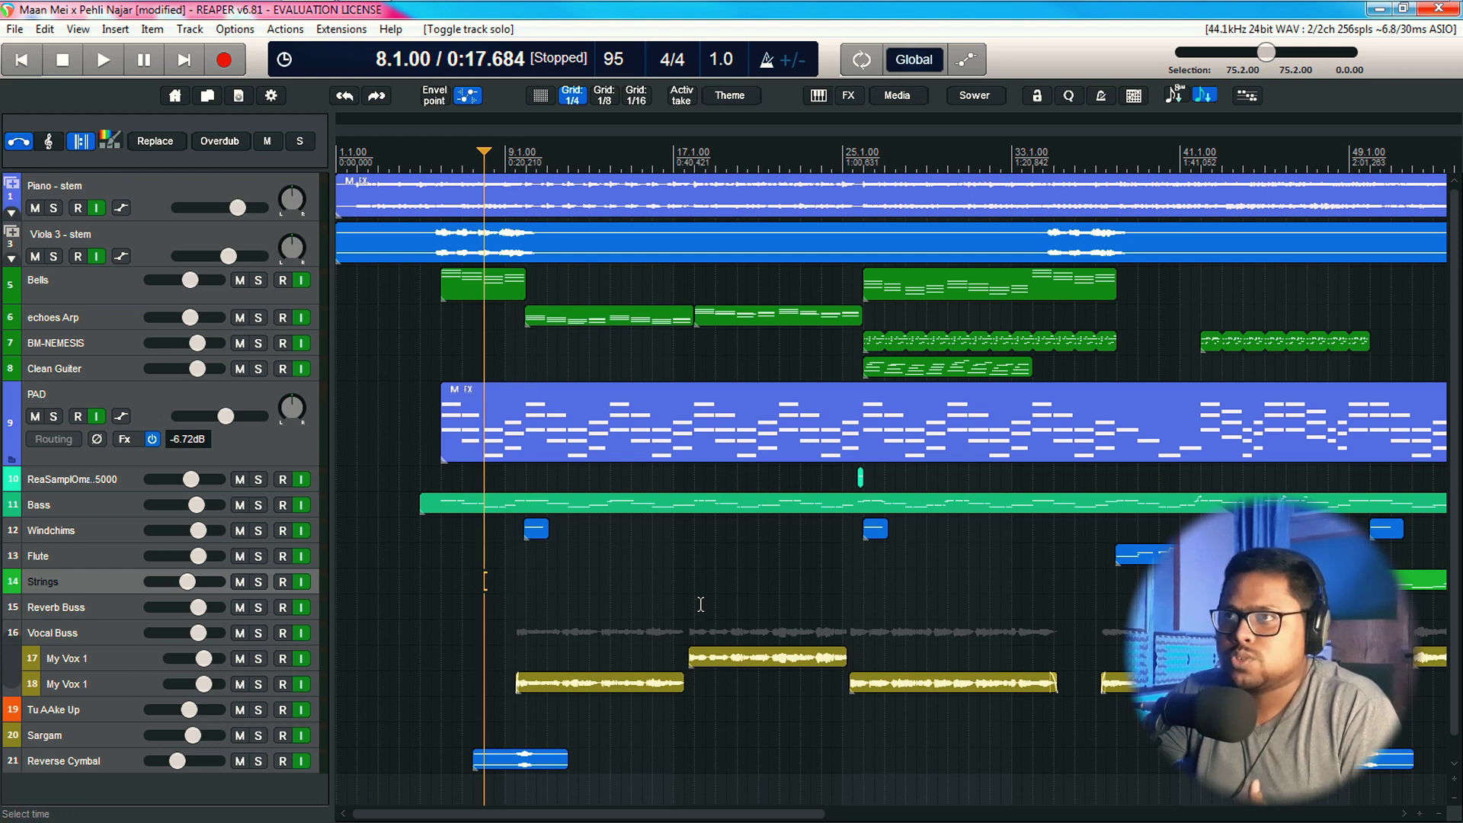
Listen to the Piano - stem track soloed from bar 18, then unsolo it
{"action": "left_click", "coordinate": [696, 251]}
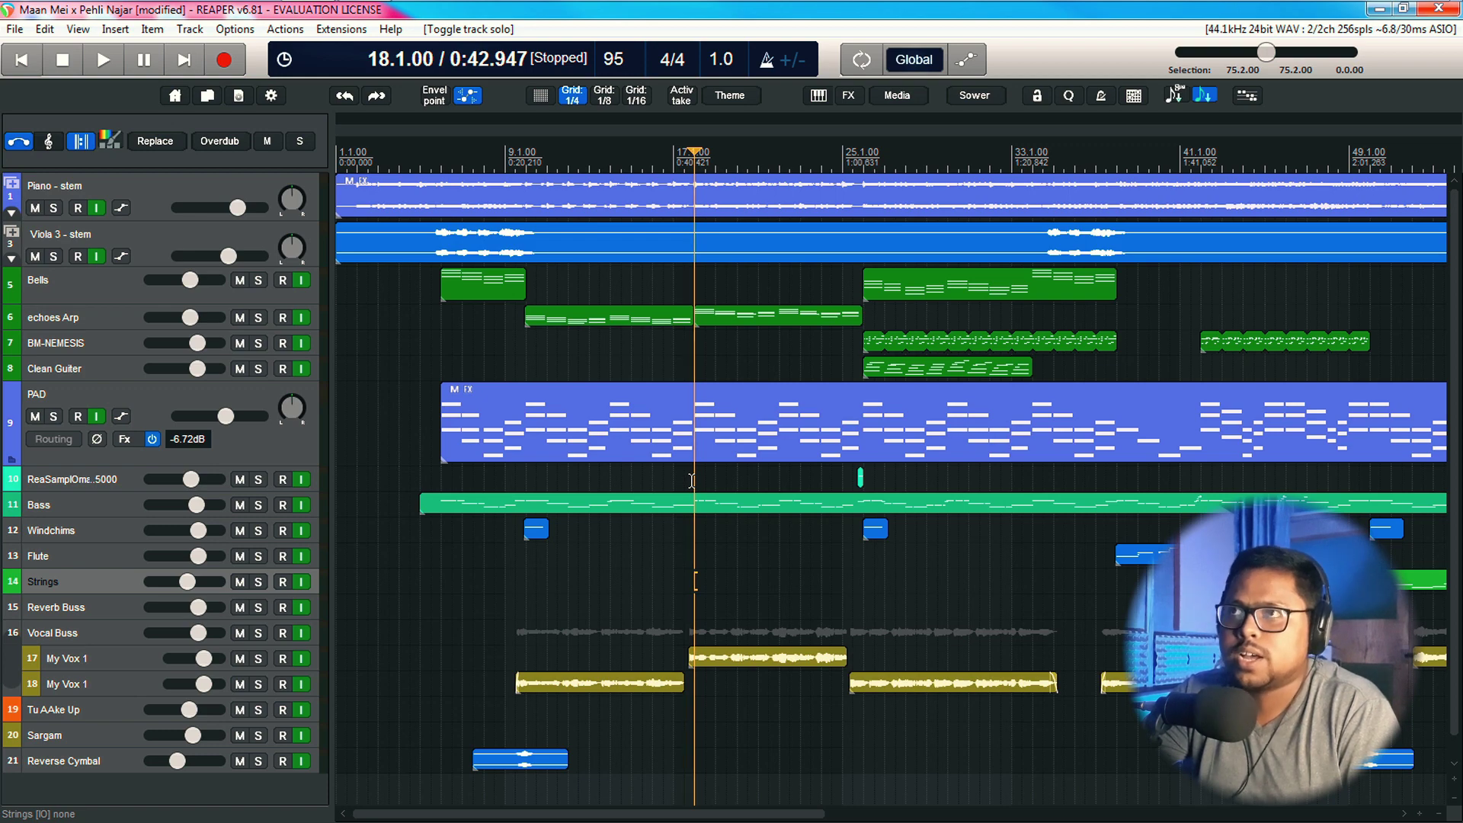
{"action": "left_click", "coordinate": [53, 208]}
{"action": "key", "text": "space"}
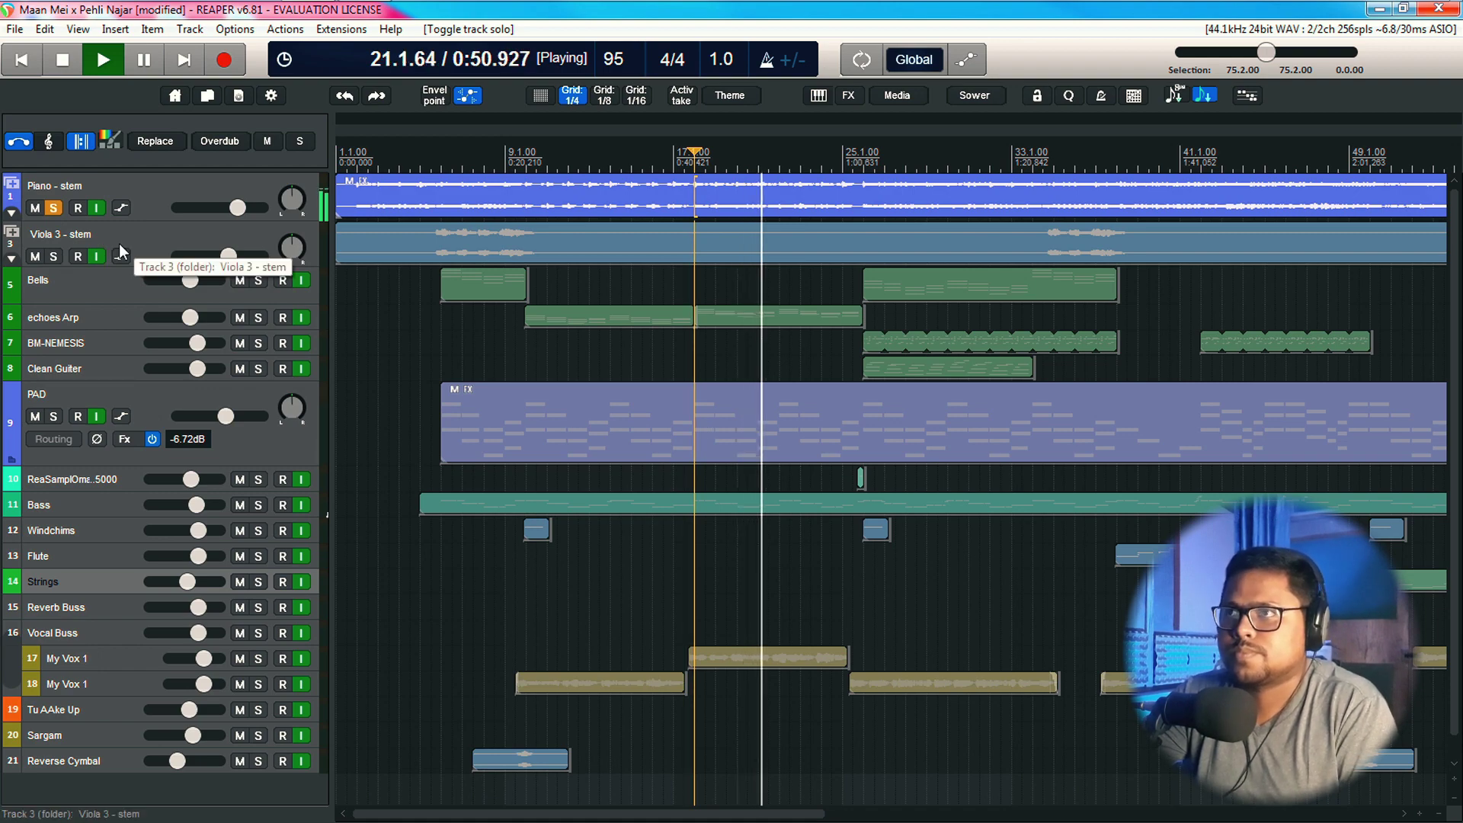
{"action": "key", "text": "space"}
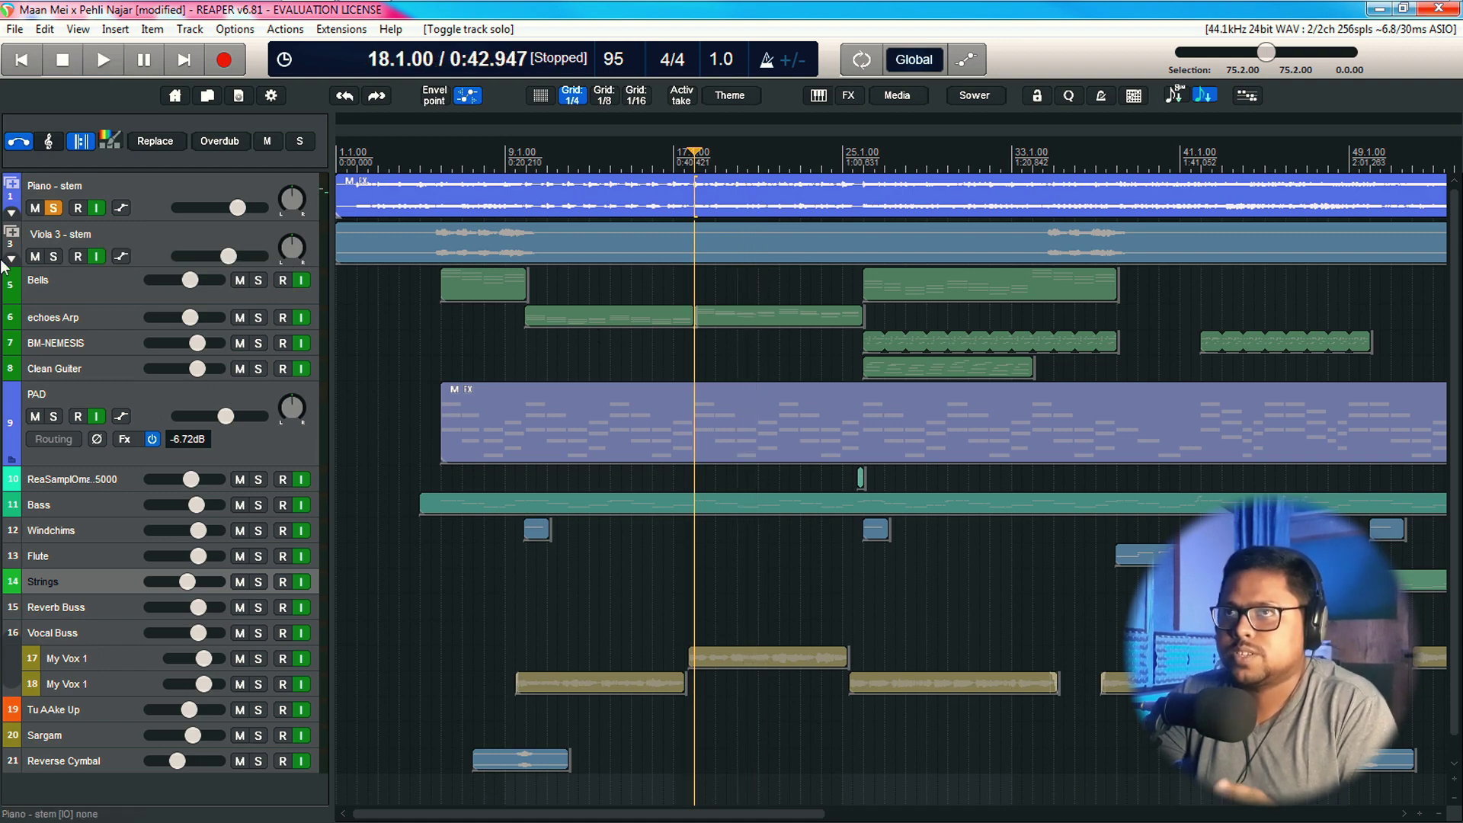
{"action": "left_click", "coordinate": [53, 208]}
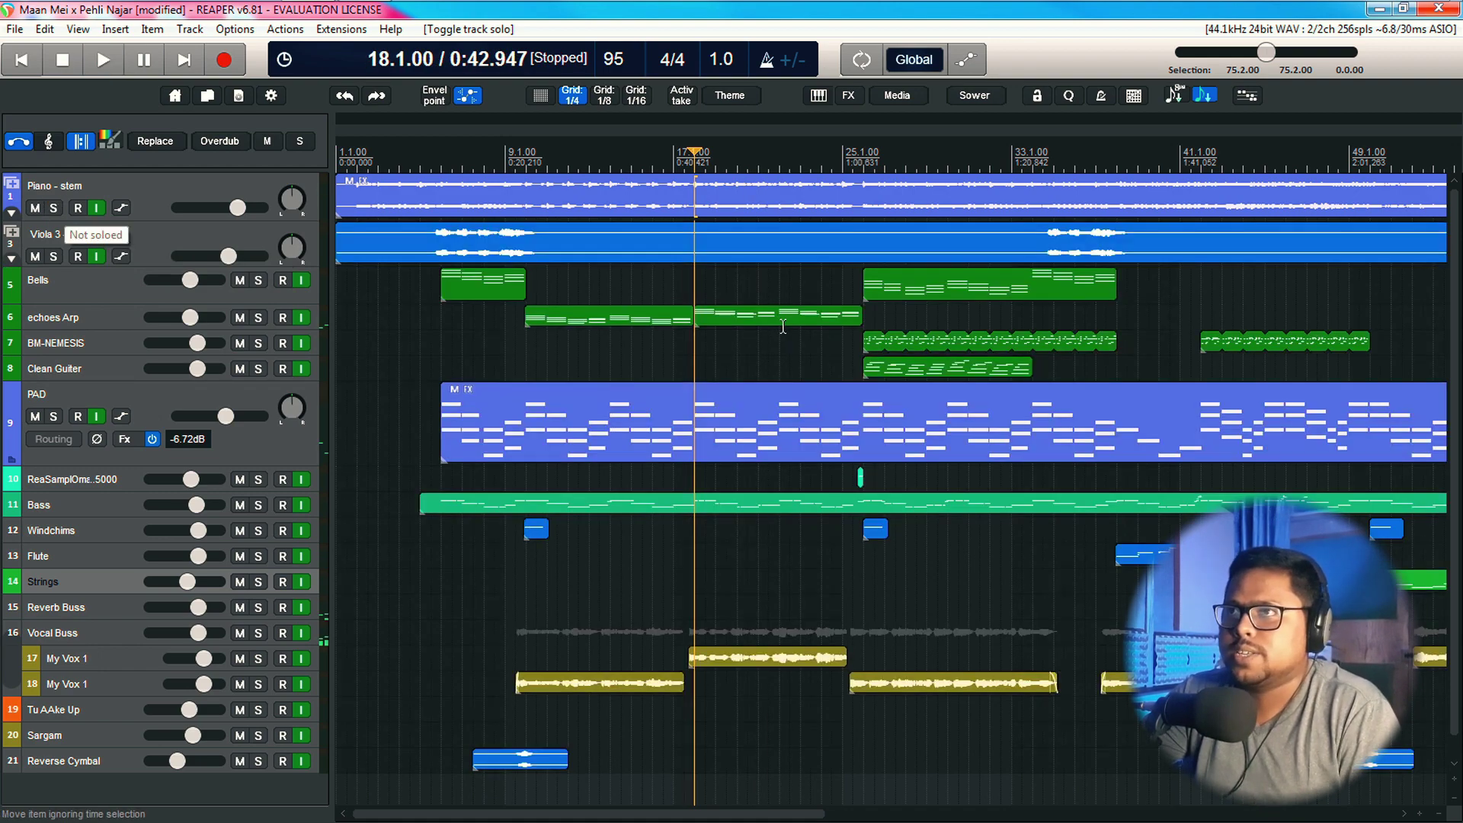
Solo Bass together with the piano, listen to both from bar 18, and clear the solos
{"action": "left_click", "coordinate": [258, 506]}
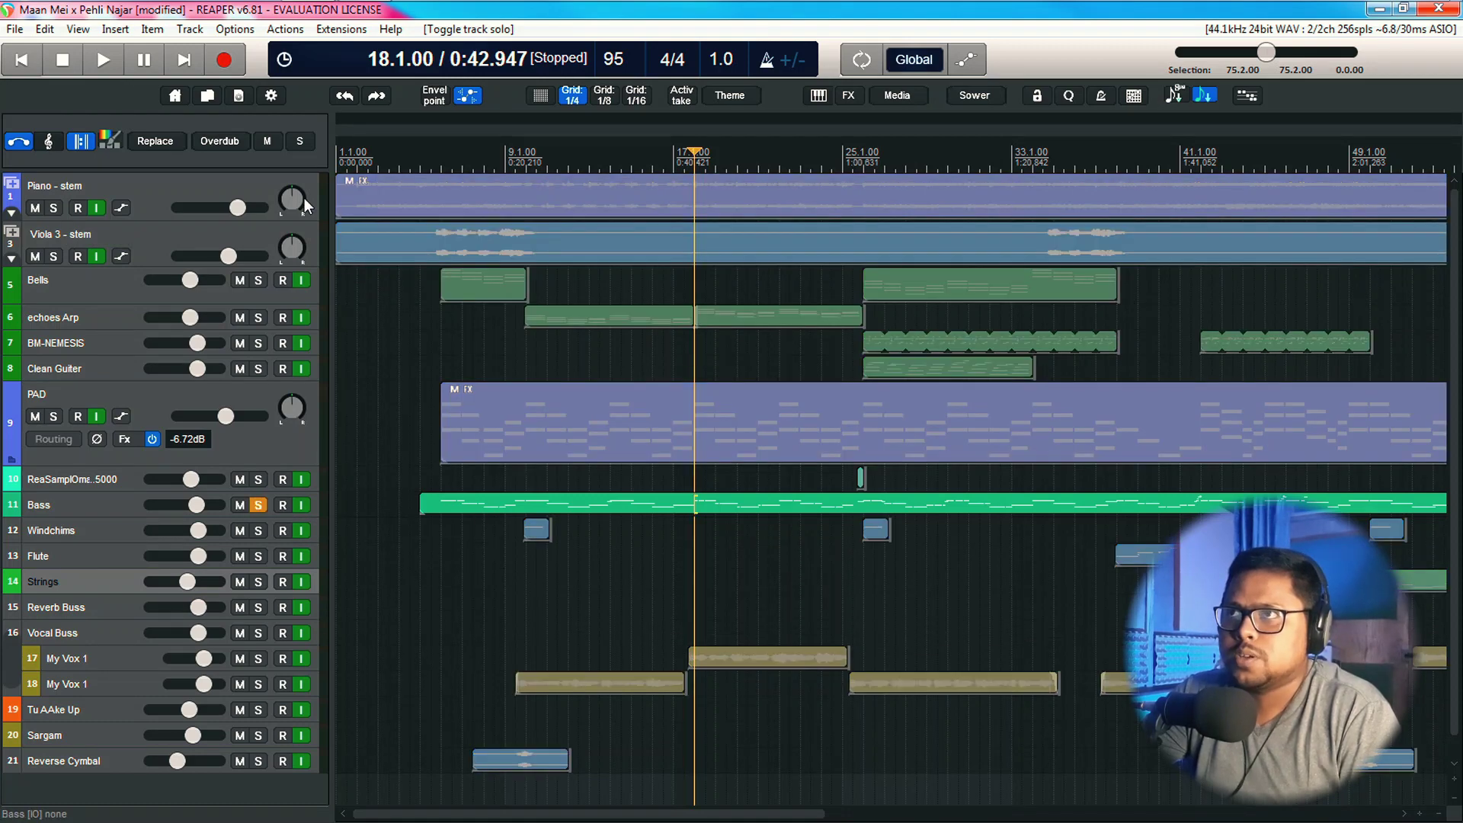
{"action": "left_click", "coordinate": [53, 208]}
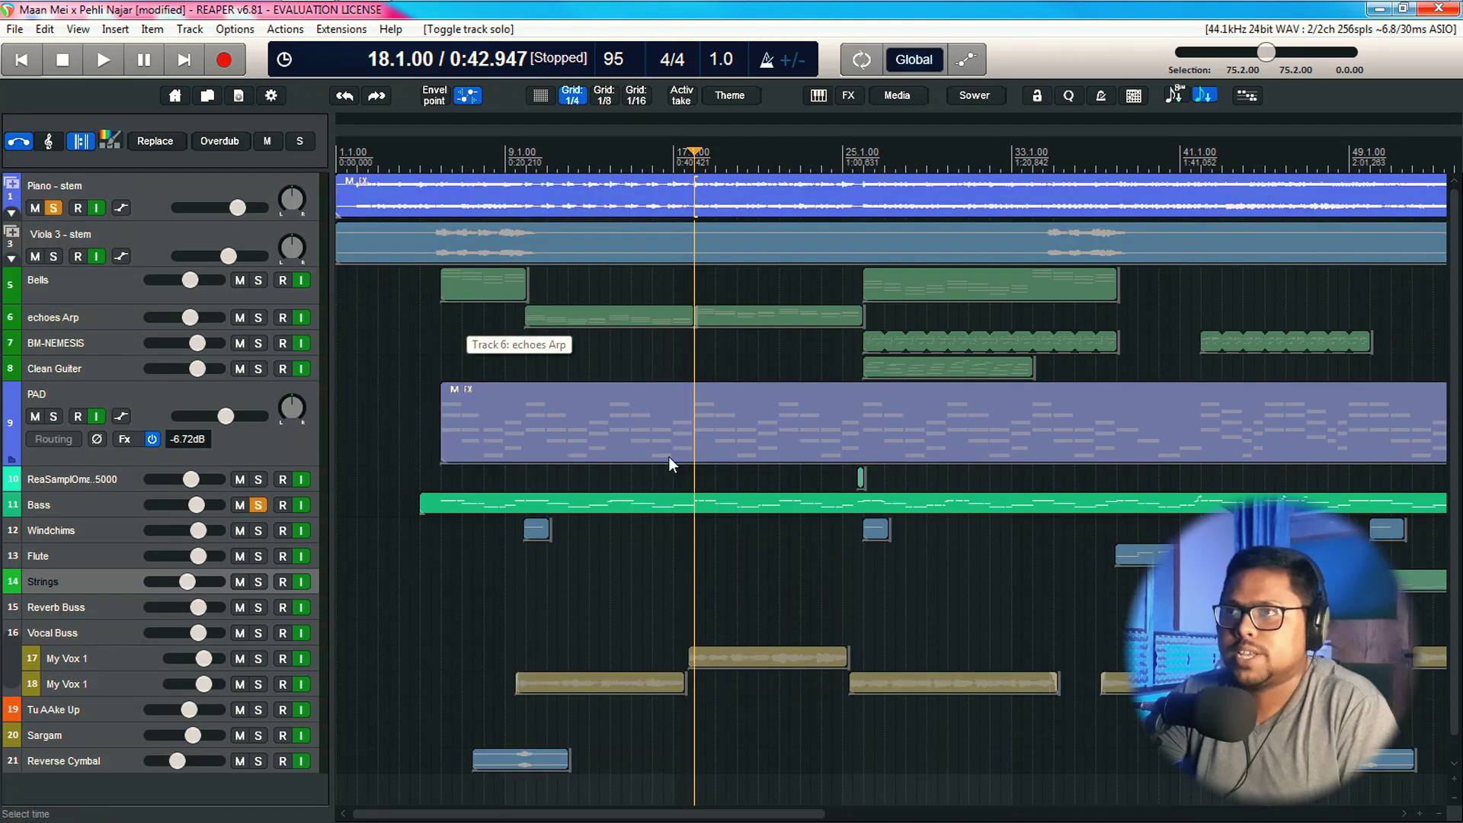
{"action": "key", "text": "space"}
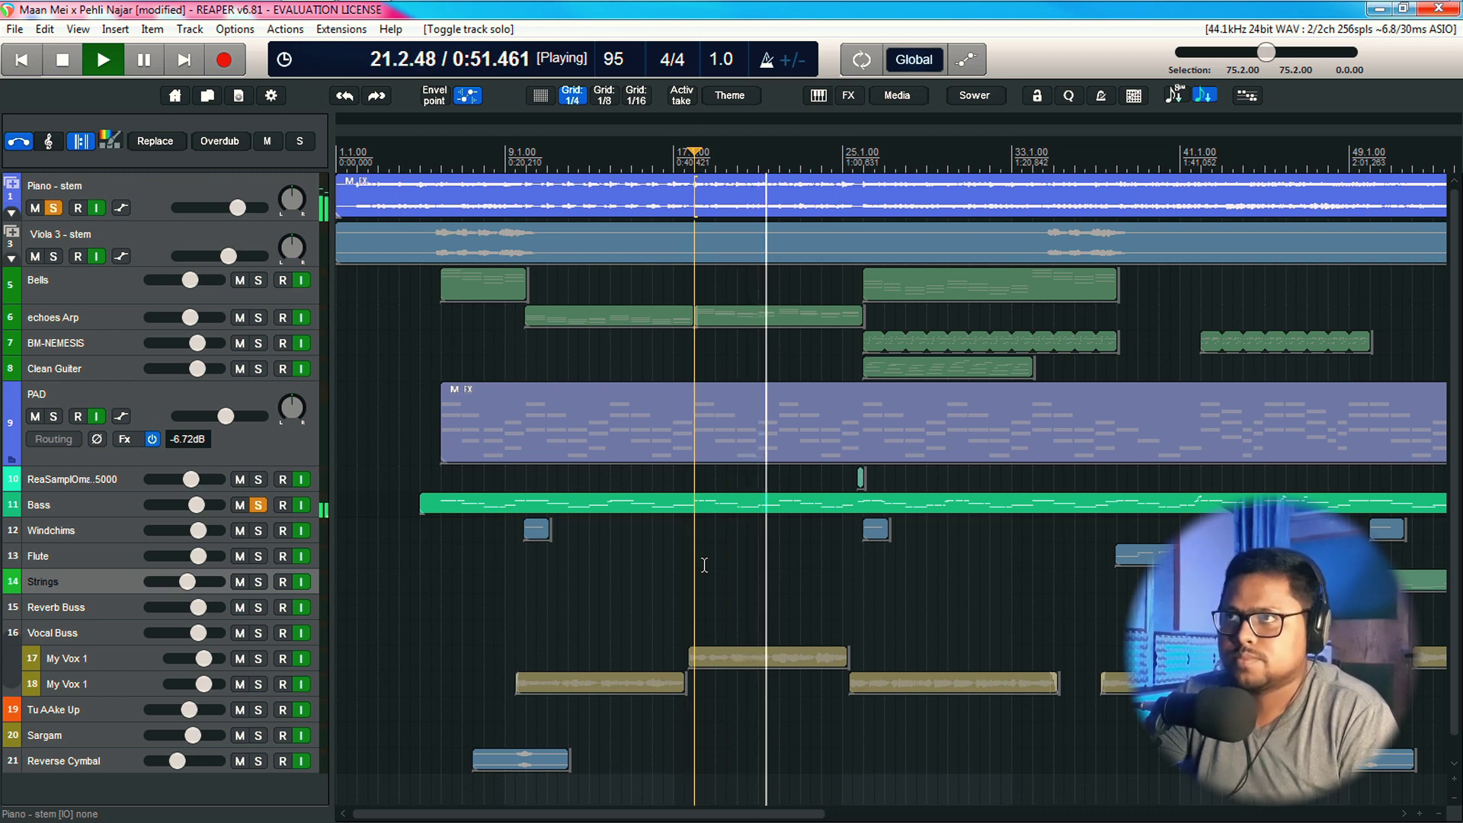
{"action": "key", "text": "space"}
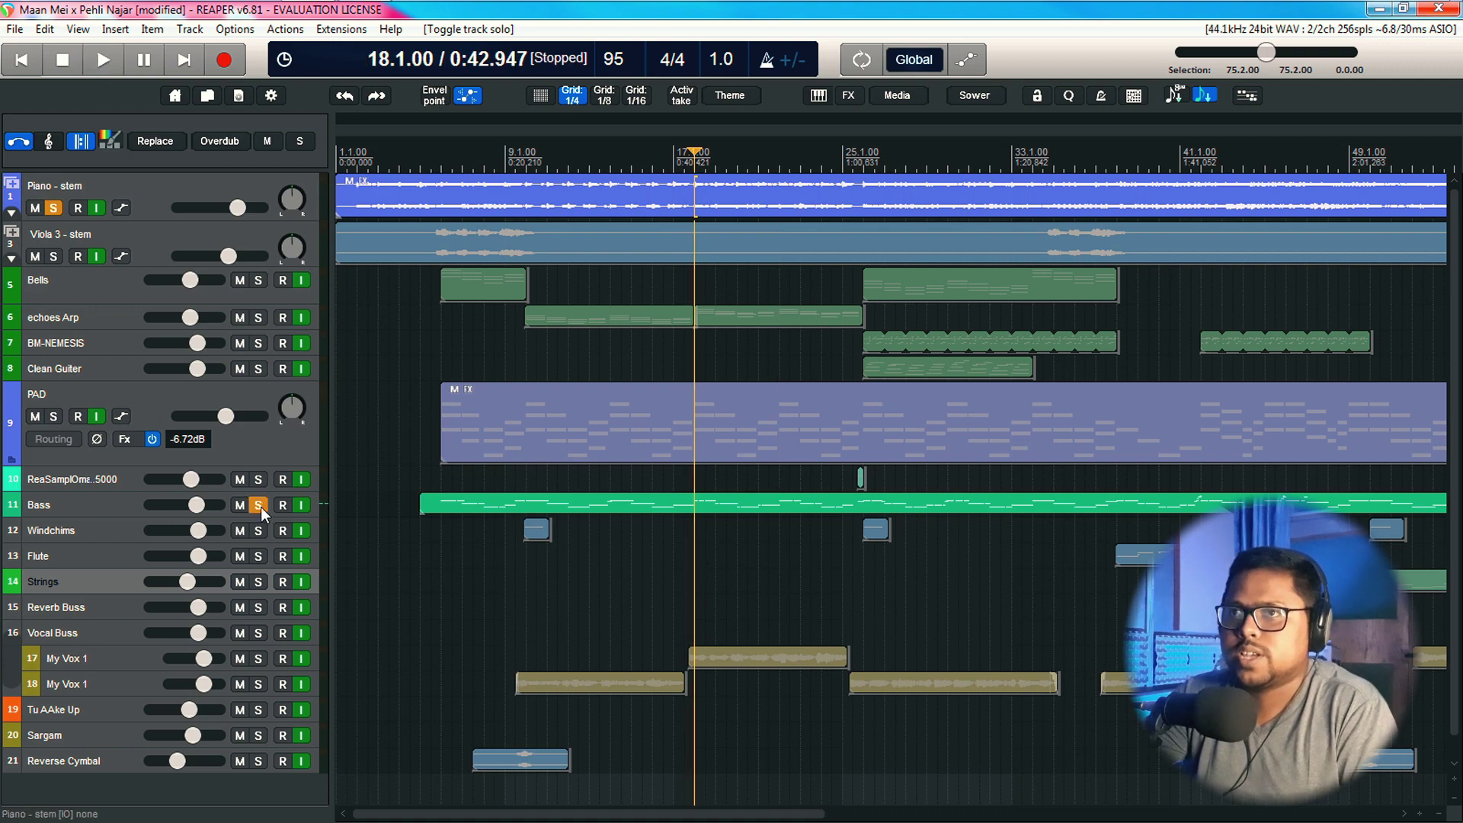
{"action": "left_click", "coordinate": [259, 505]}
Play the full mix from bar 18 and shrink the PAD track's height during playback
{"action": "key", "text": "space"}
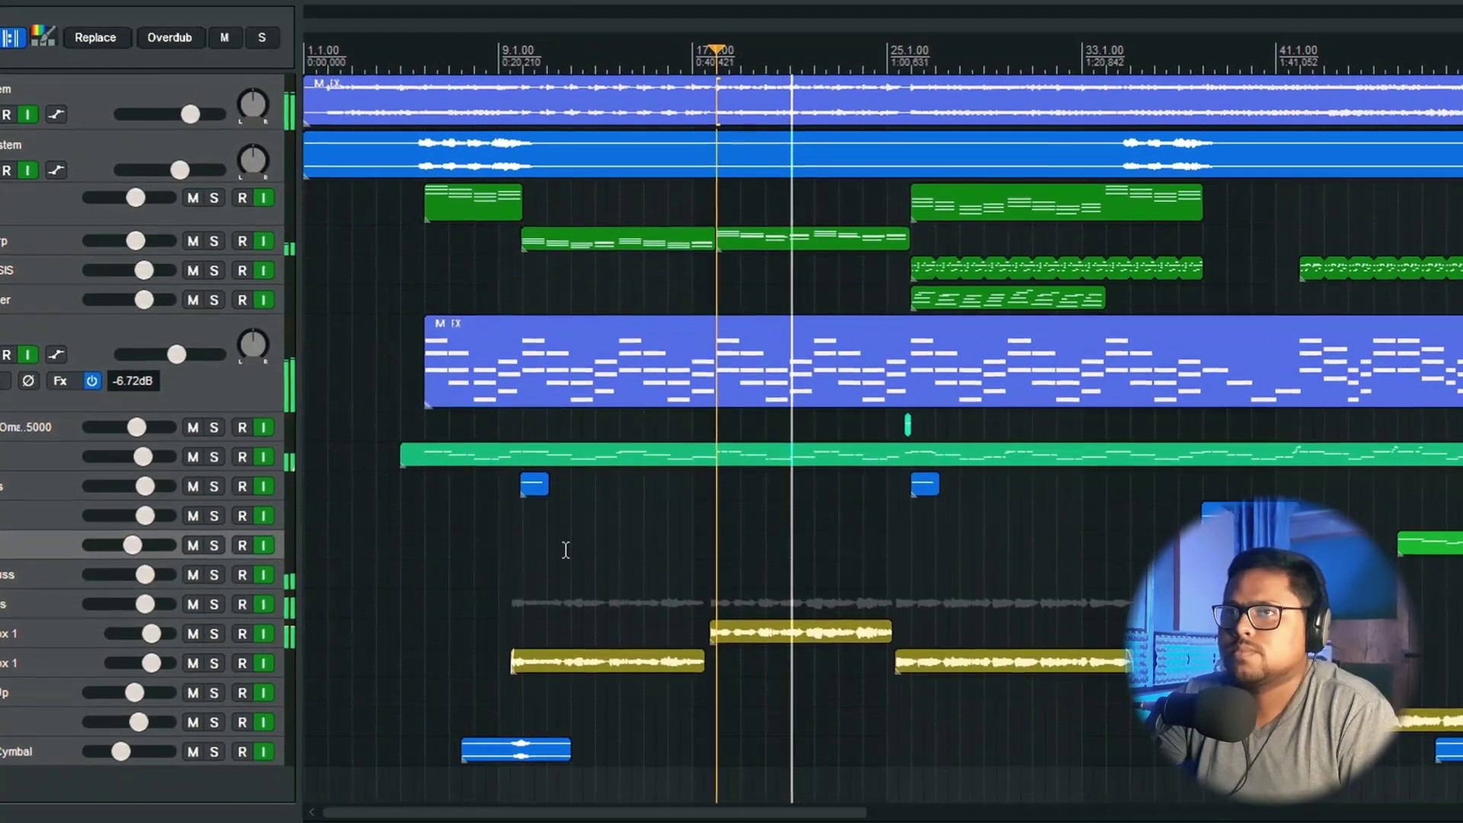
{"action": "left_click", "coordinate": [230, 349]}
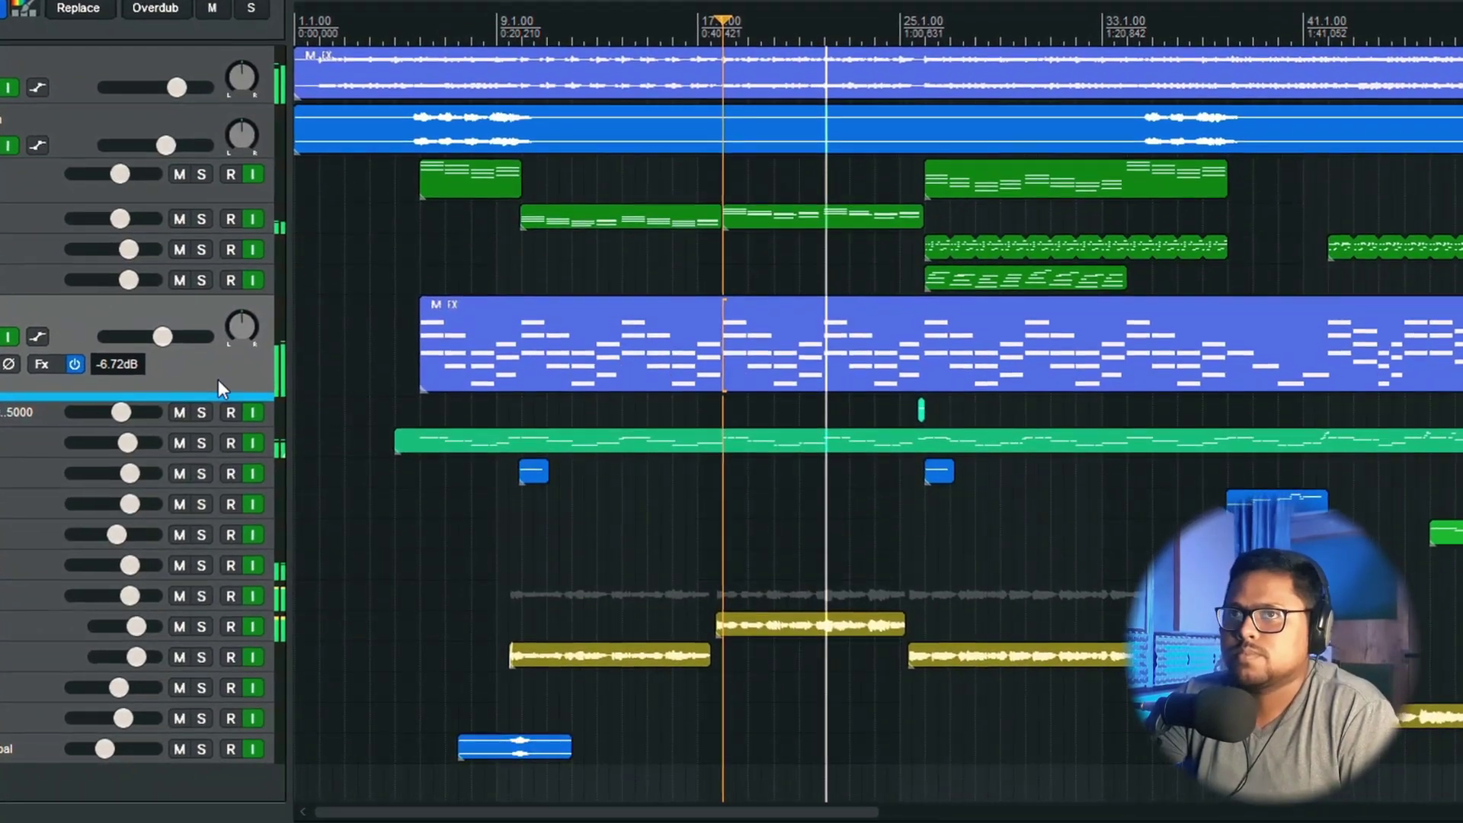
{"action": "left_click_drag", "start_coordinate": [210, 391], "coordinate": [180, 284]}
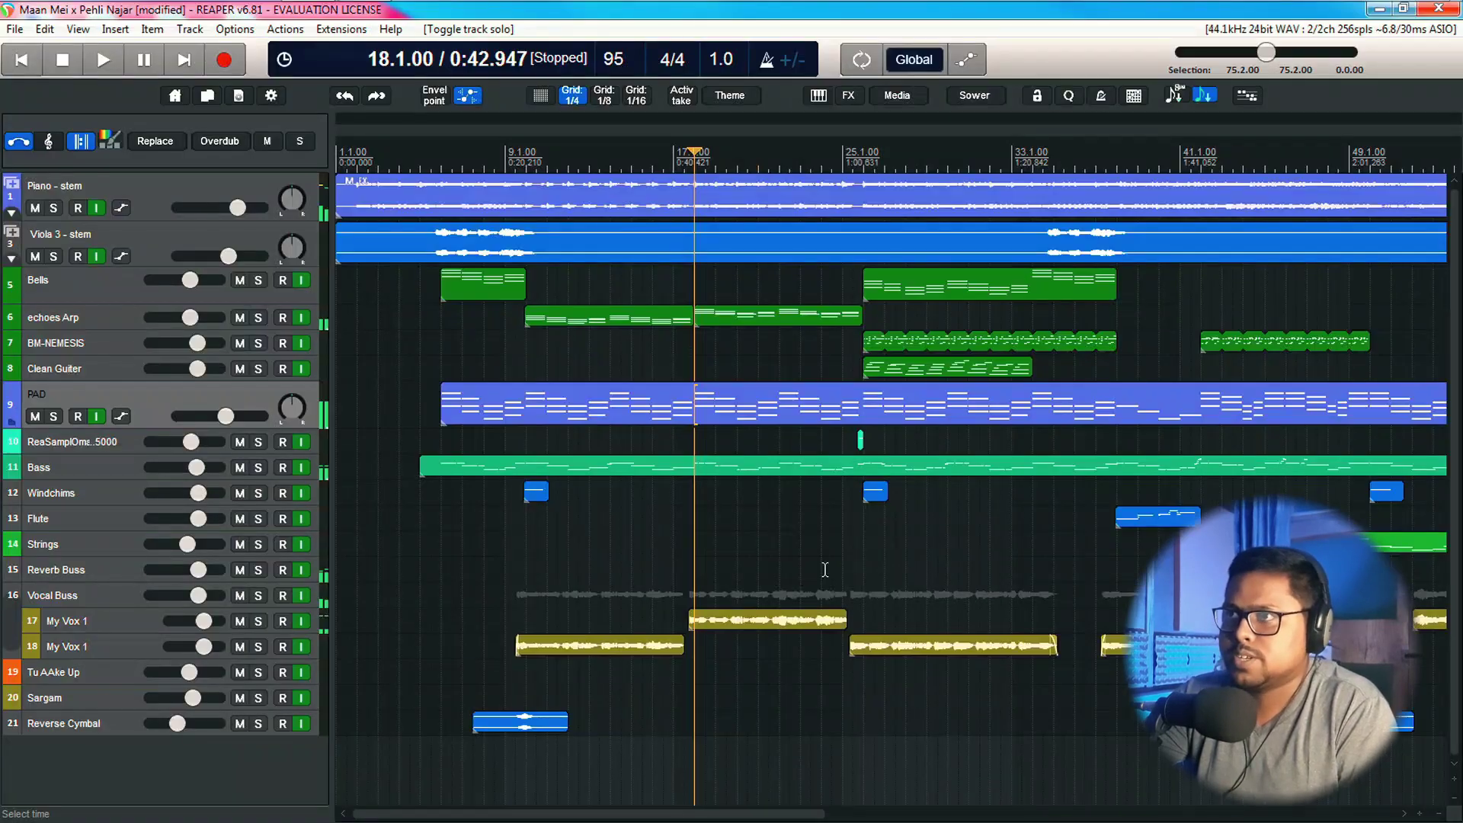
Place the edit cursor at 25.4, where the short ReaSamplOmatic5000 item starts
{"action": "left_click", "coordinate": [825, 569]}
{"action": "scroll", "coordinate": [812, 574], "scroll_direction": "up", "scroll_amount": 3}
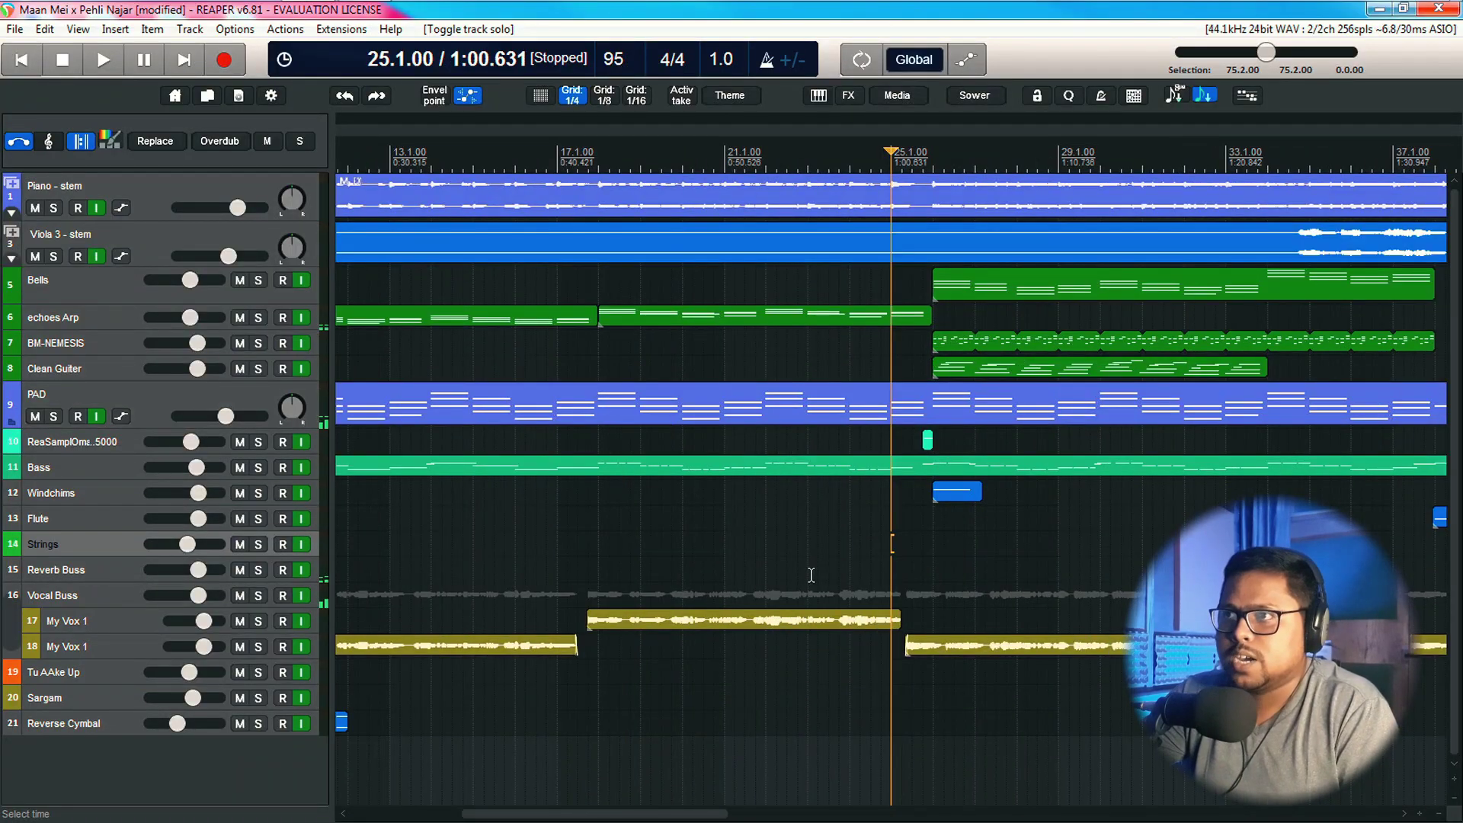
{"action": "scroll", "coordinate": [812, 575], "scroll_direction": "down", "scroll_amount": 2}
{"action": "left_click_drag", "start_coordinate": [743, 818], "coordinate": [764, 817]}
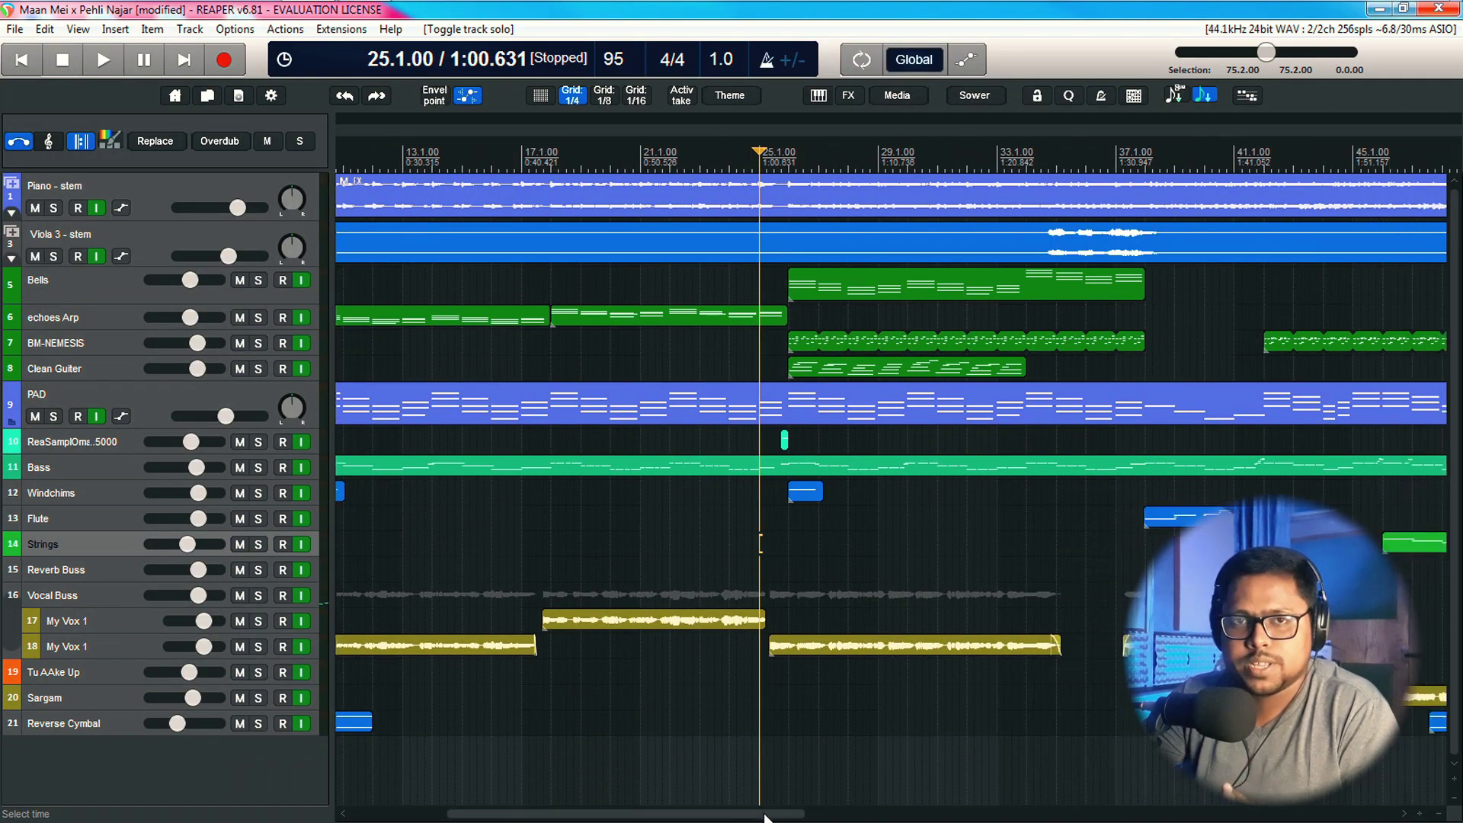
{"action": "left_click", "coordinate": [787, 519]}
{"action": "scroll", "coordinate": [790, 524], "scroll_direction": "up", "scroll_amount": 3}
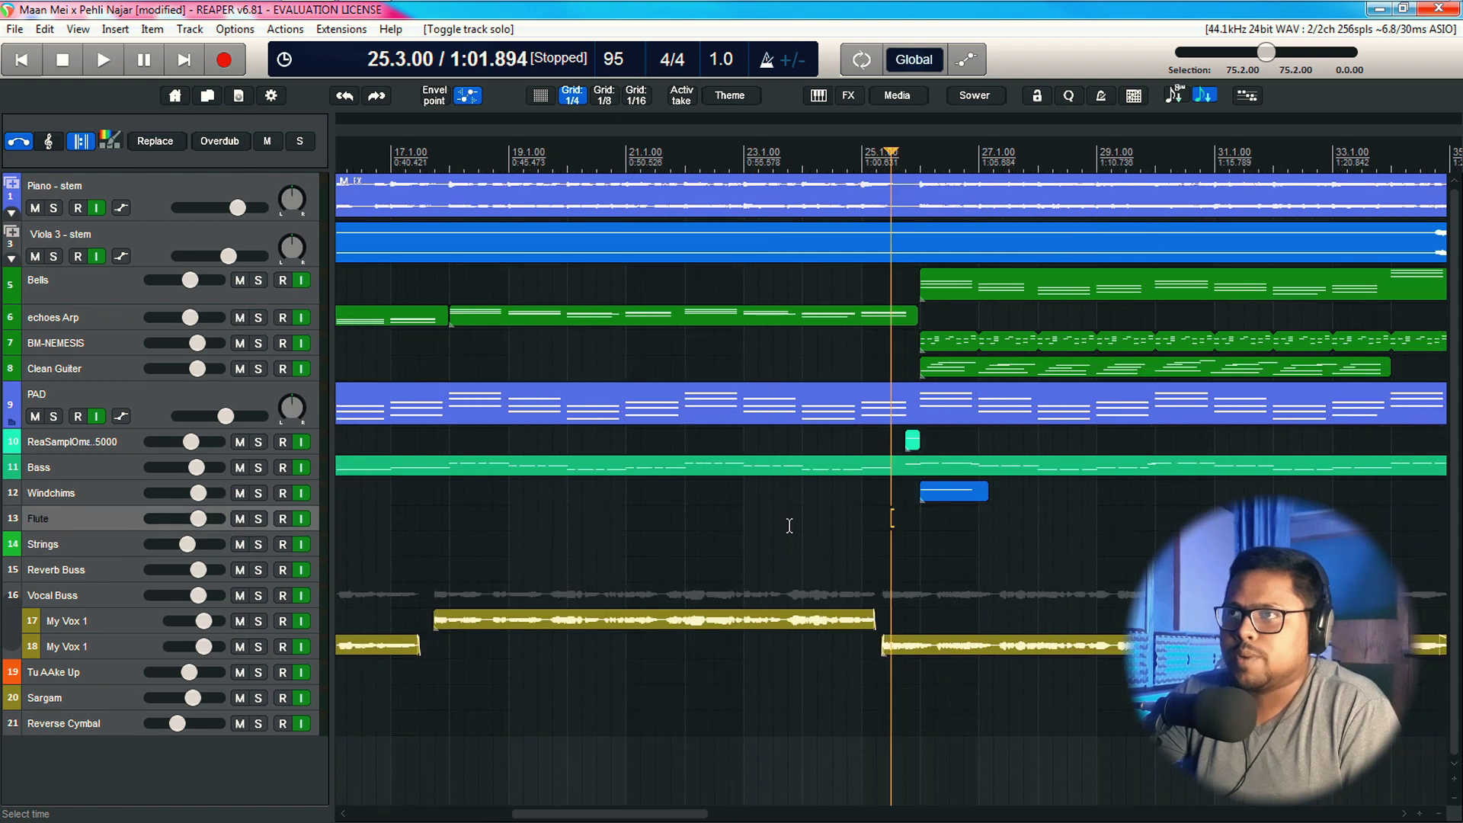
{"action": "scroll", "coordinate": [789, 524], "scroll_direction": "up", "scroll_amount": 2}
{"action": "left_click_drag", "start_coordinate": [627, 819], "coordinate": [670, 817]}
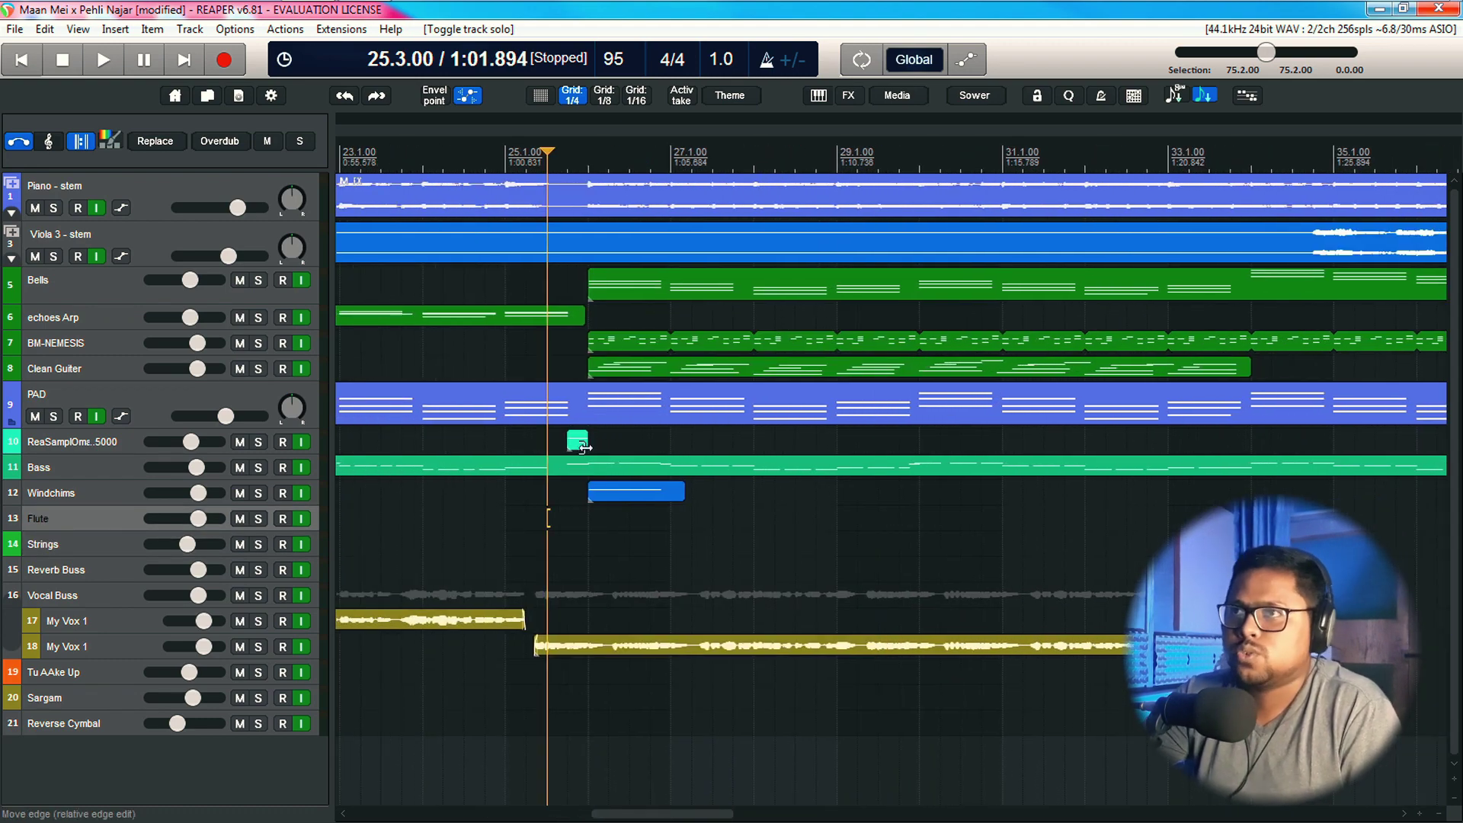
{"action": "left_click", "coordinate": [565, 363]}
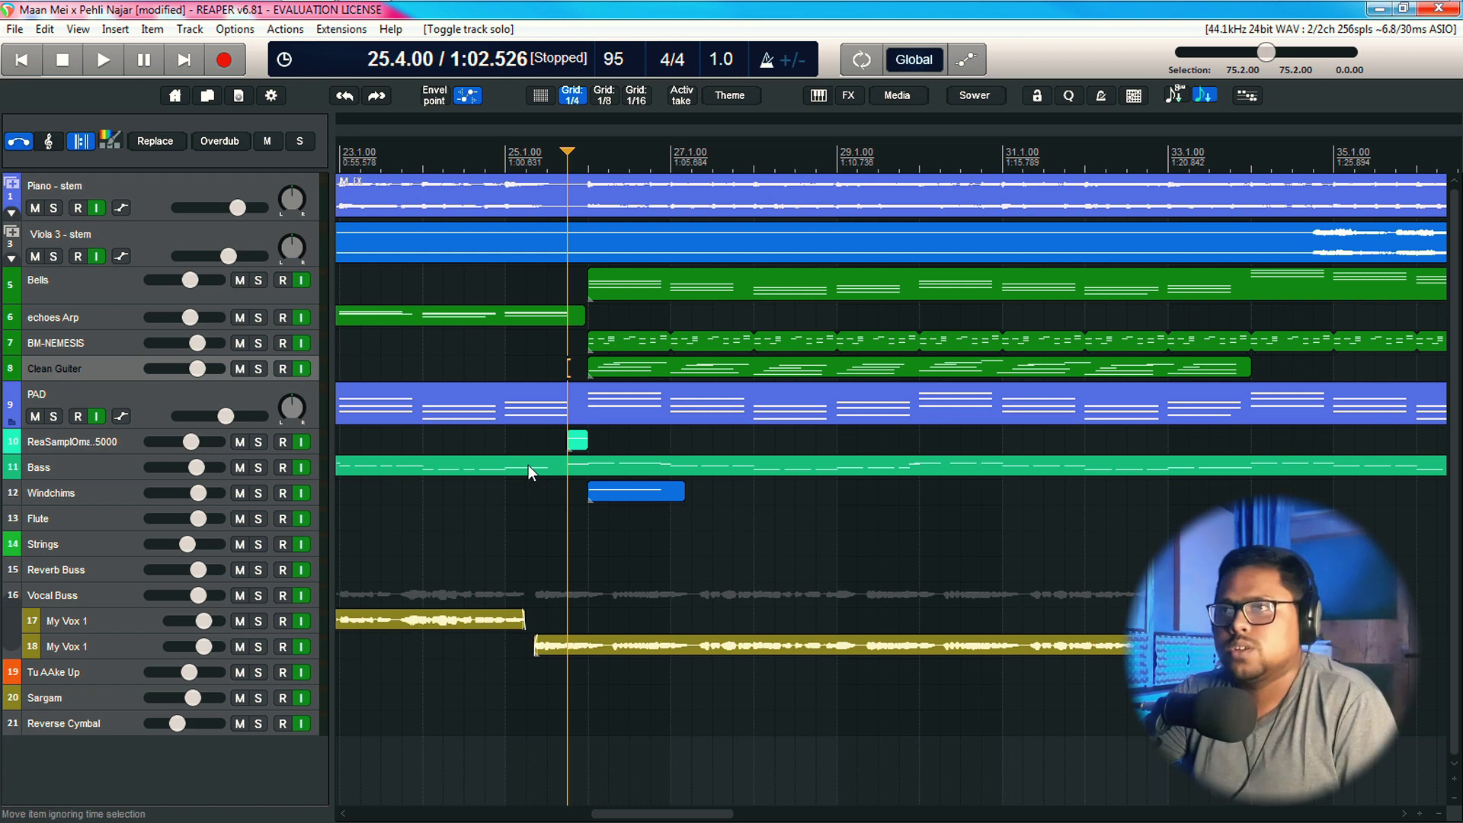
Solo the ReaSamplOmatic5000 track, play its short item three times from 25.4, and unsolo the track
{"action": "left_click", "coordinate": [259, 442]}
{"action": "key", "text": "space"}
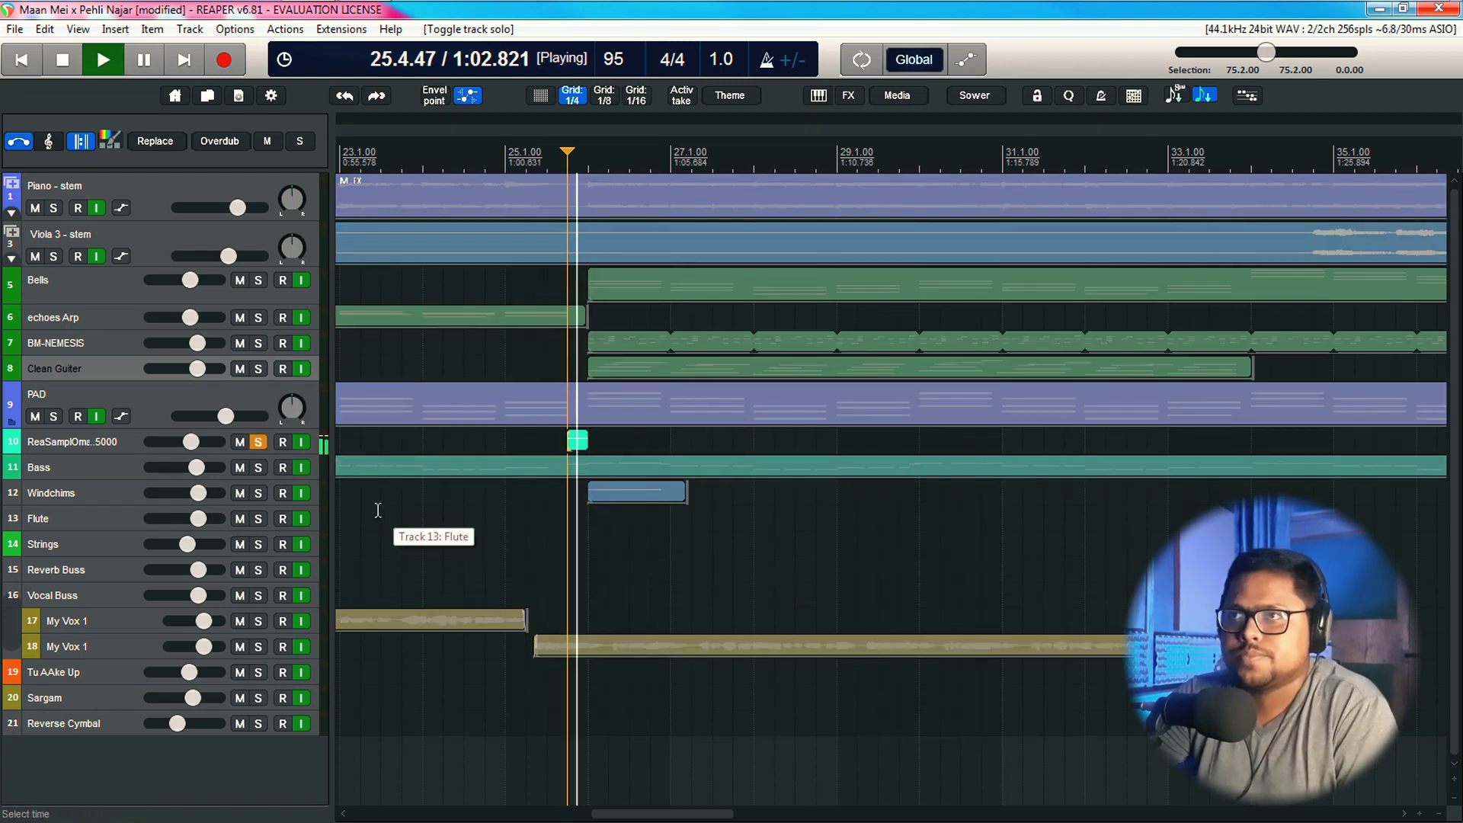
{"action": "key", "text": "space"}
{"action": "key", "text": "space"}
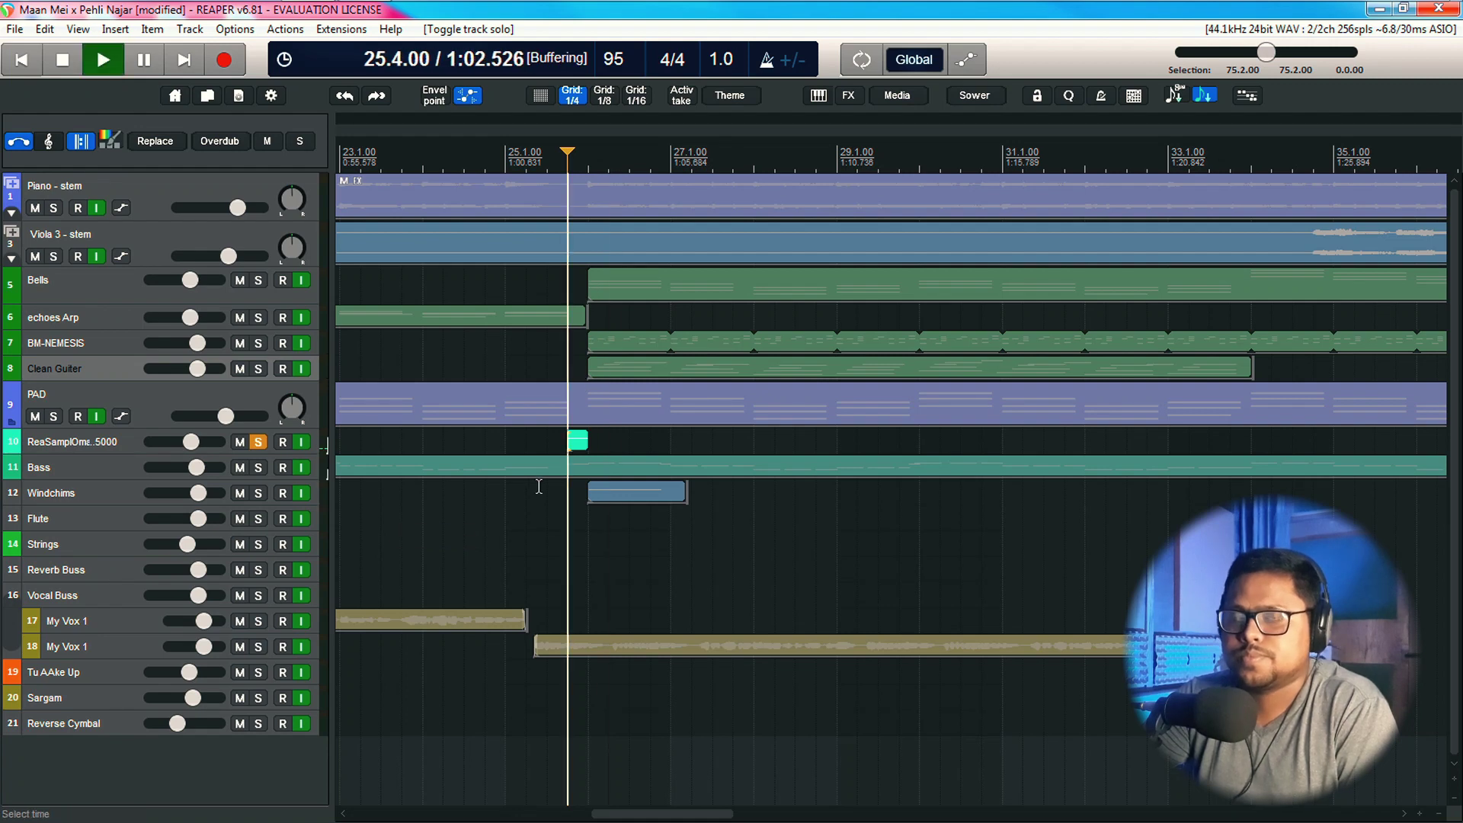
{"action": "key", "text": "space"}
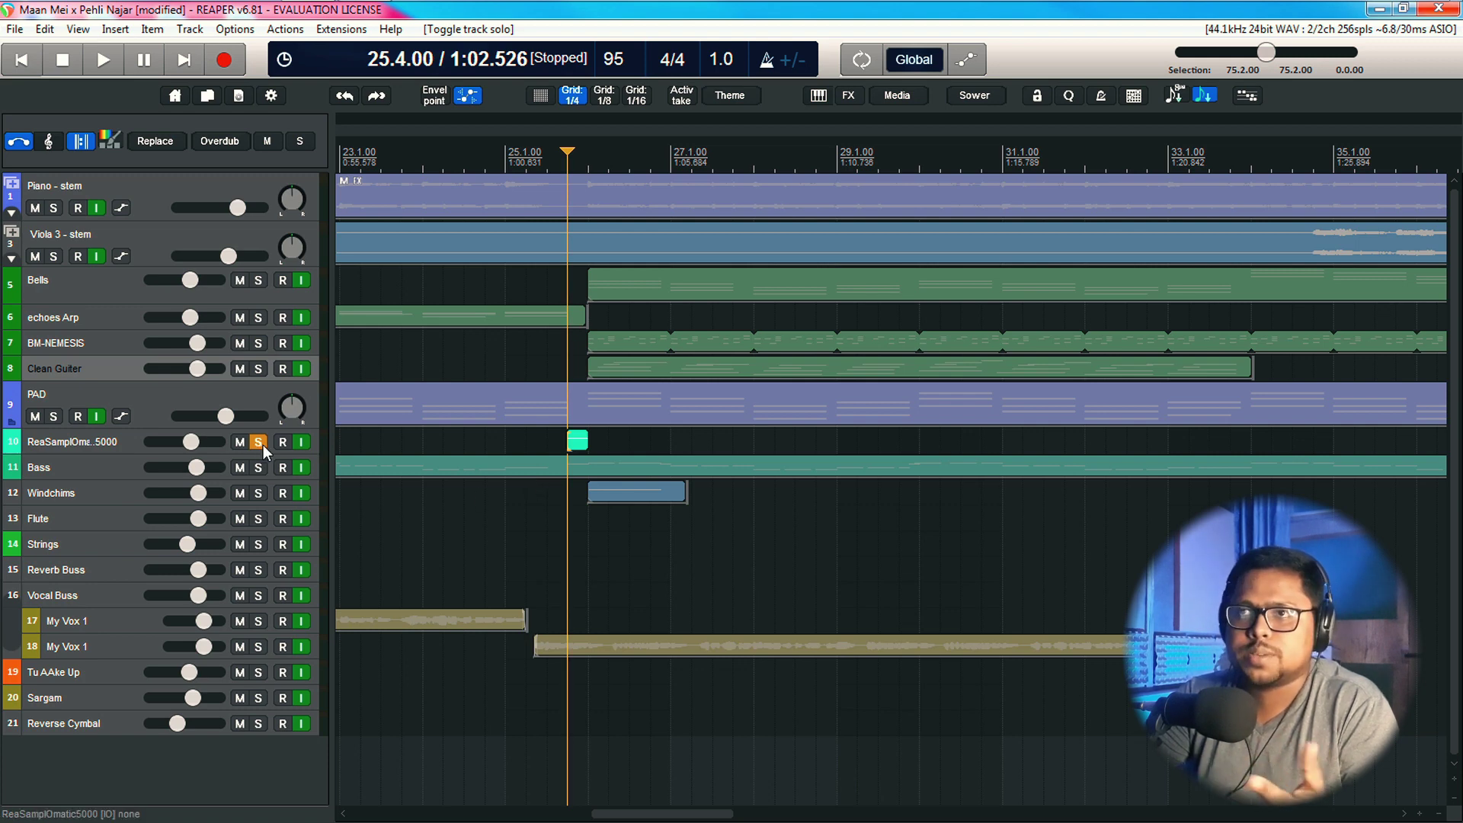
{"action": "key", "text": "space"}
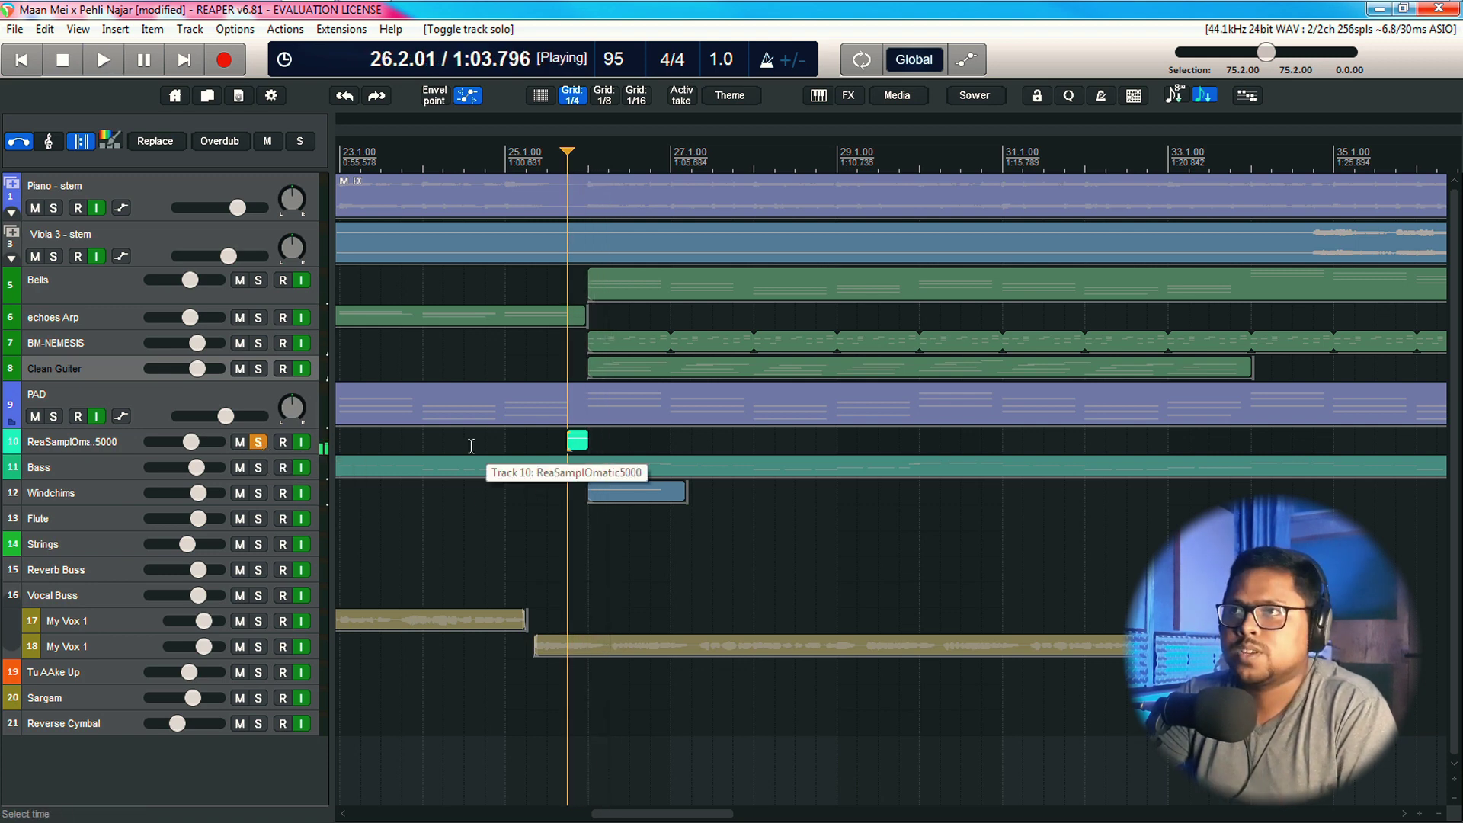
{"action": "key", "text": "space"}
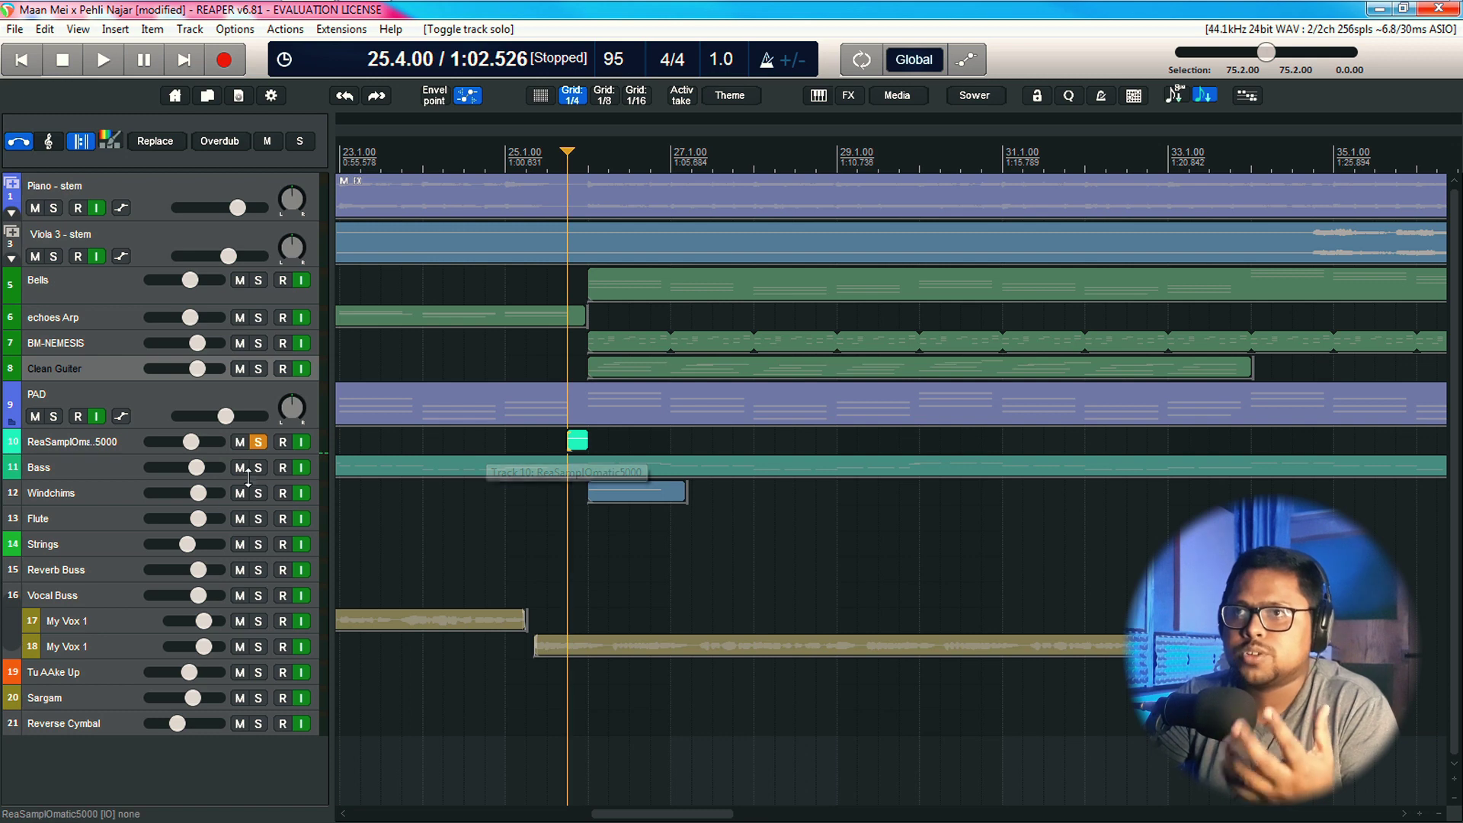
{"action": "left_click", "coordinate": [259, 443]}
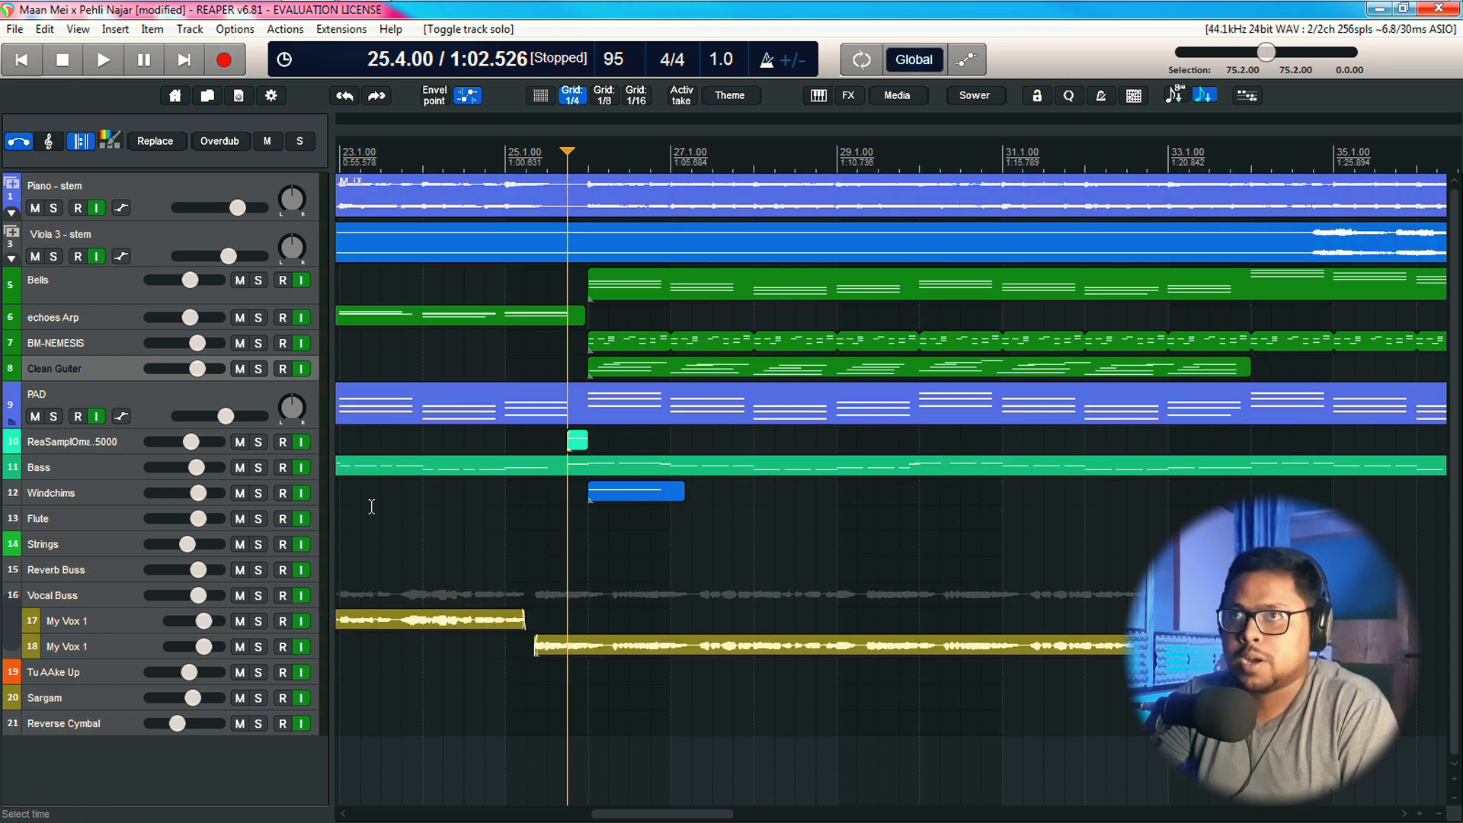
Return the edit cursor to 25.4, solo ReaSamplOmatic5000 again and play it briefly
{"action": "left_click", "coordinate": [593, 161]}
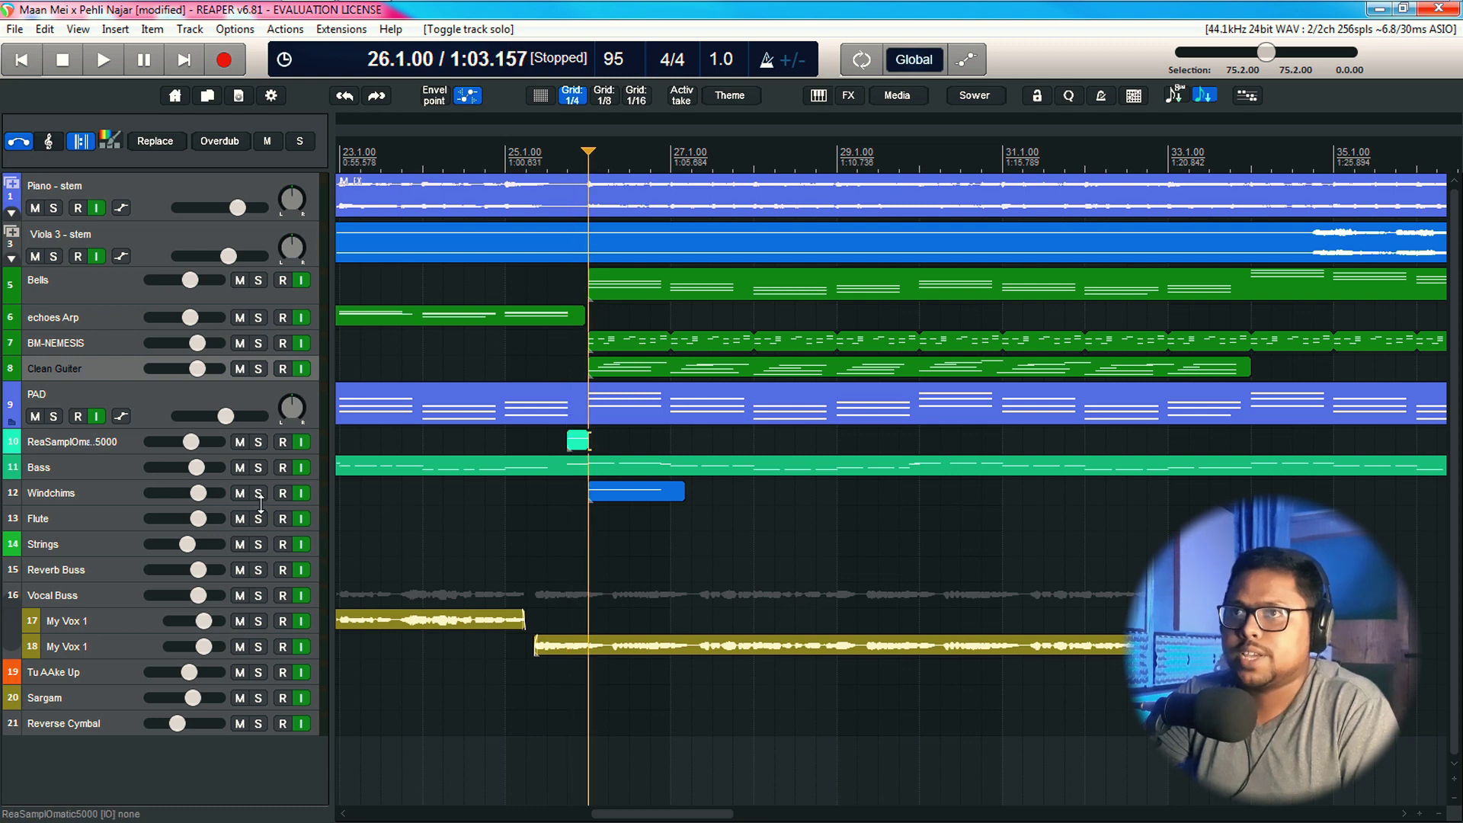
{"action": "left_click", "coordinate": [572, 161]}
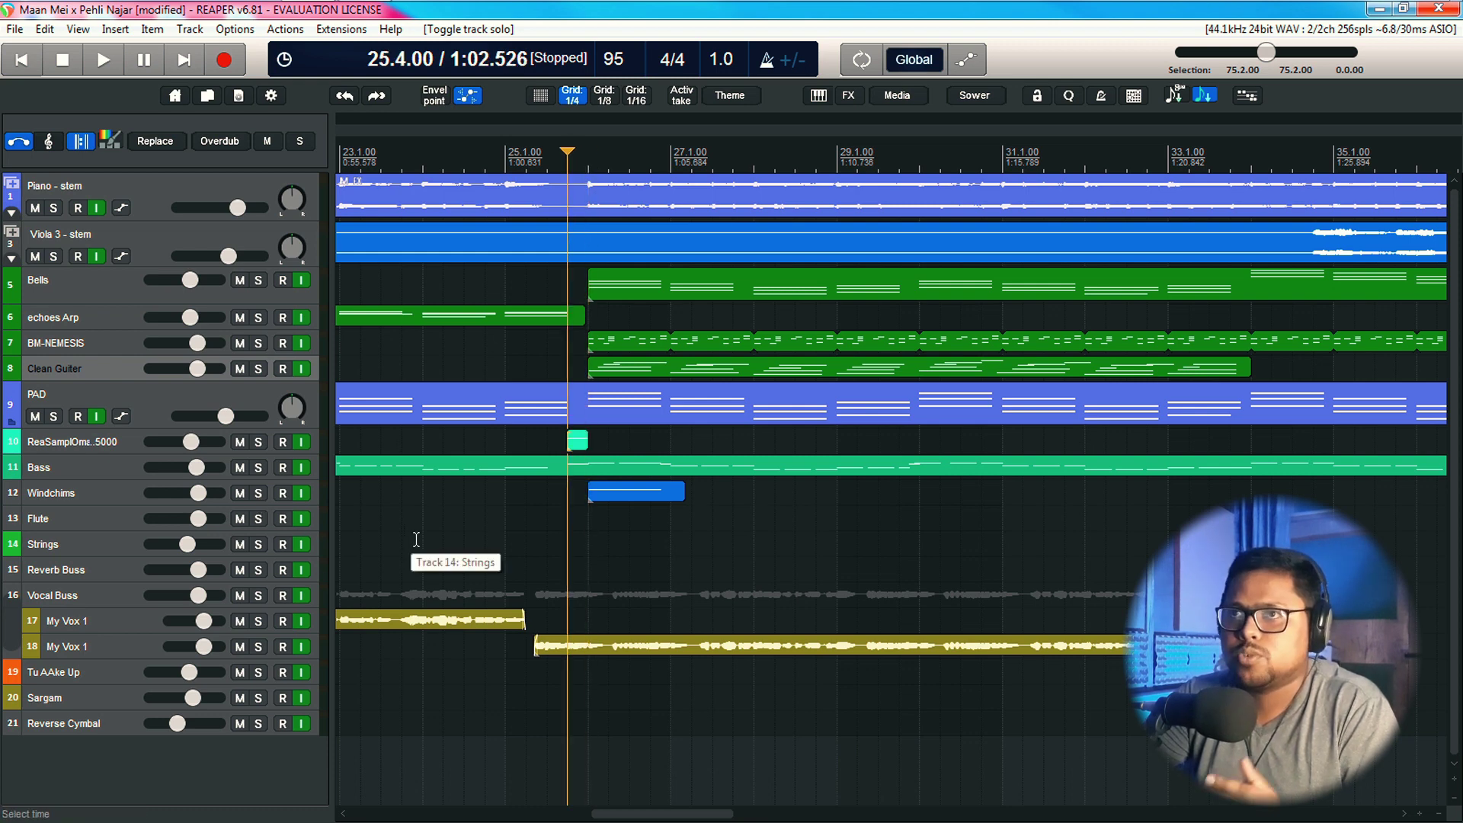
{"action": "left_click", "coordinate": [258, 442]}
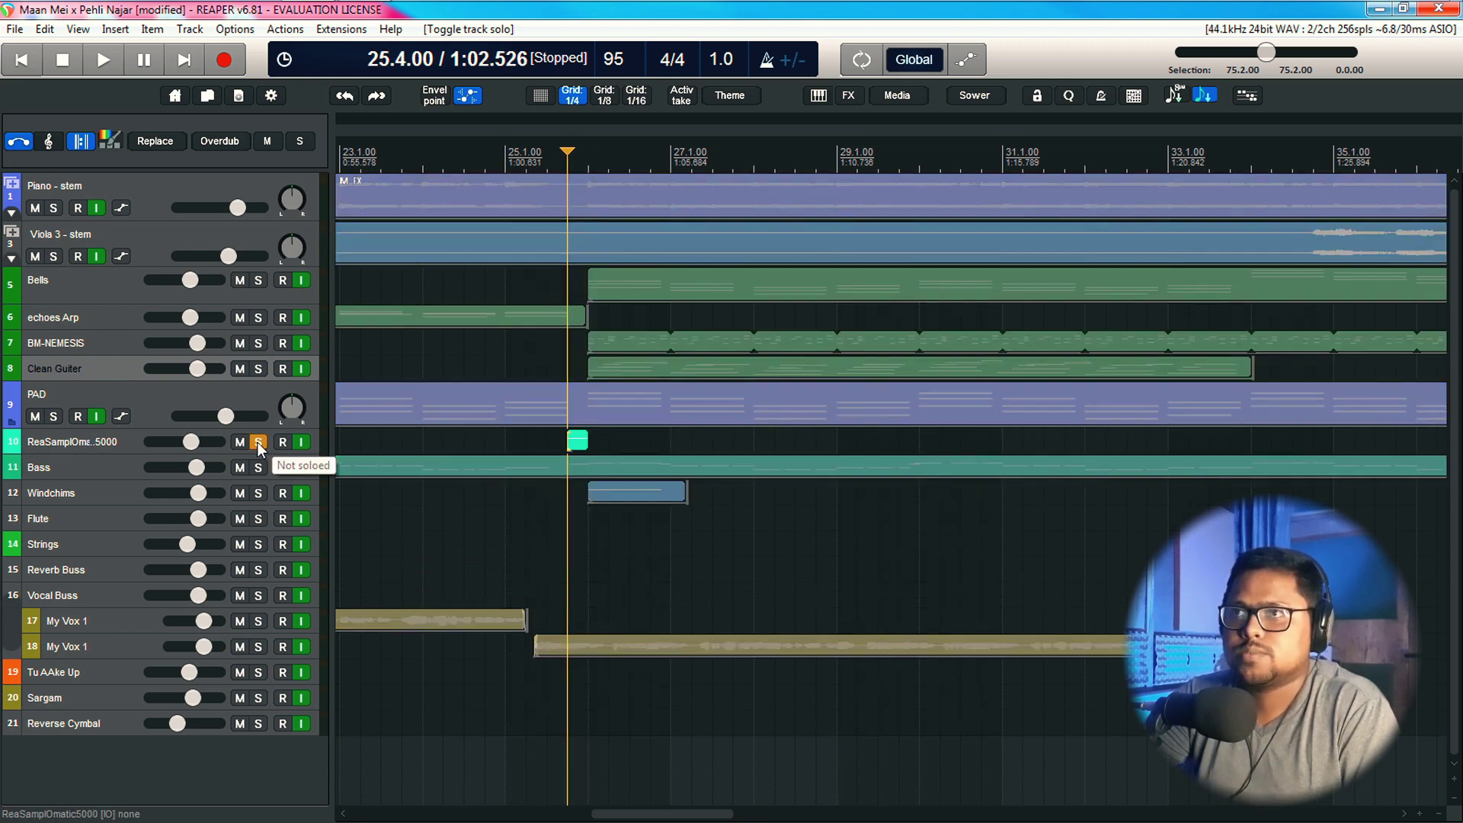
{"action": "left_click", "coordinate": [261, 519]}
{"action": "key", "text": "space"}
{"action": "left_click", "coordinate": [260, 520]}
{"action": "key", "text": "space"}
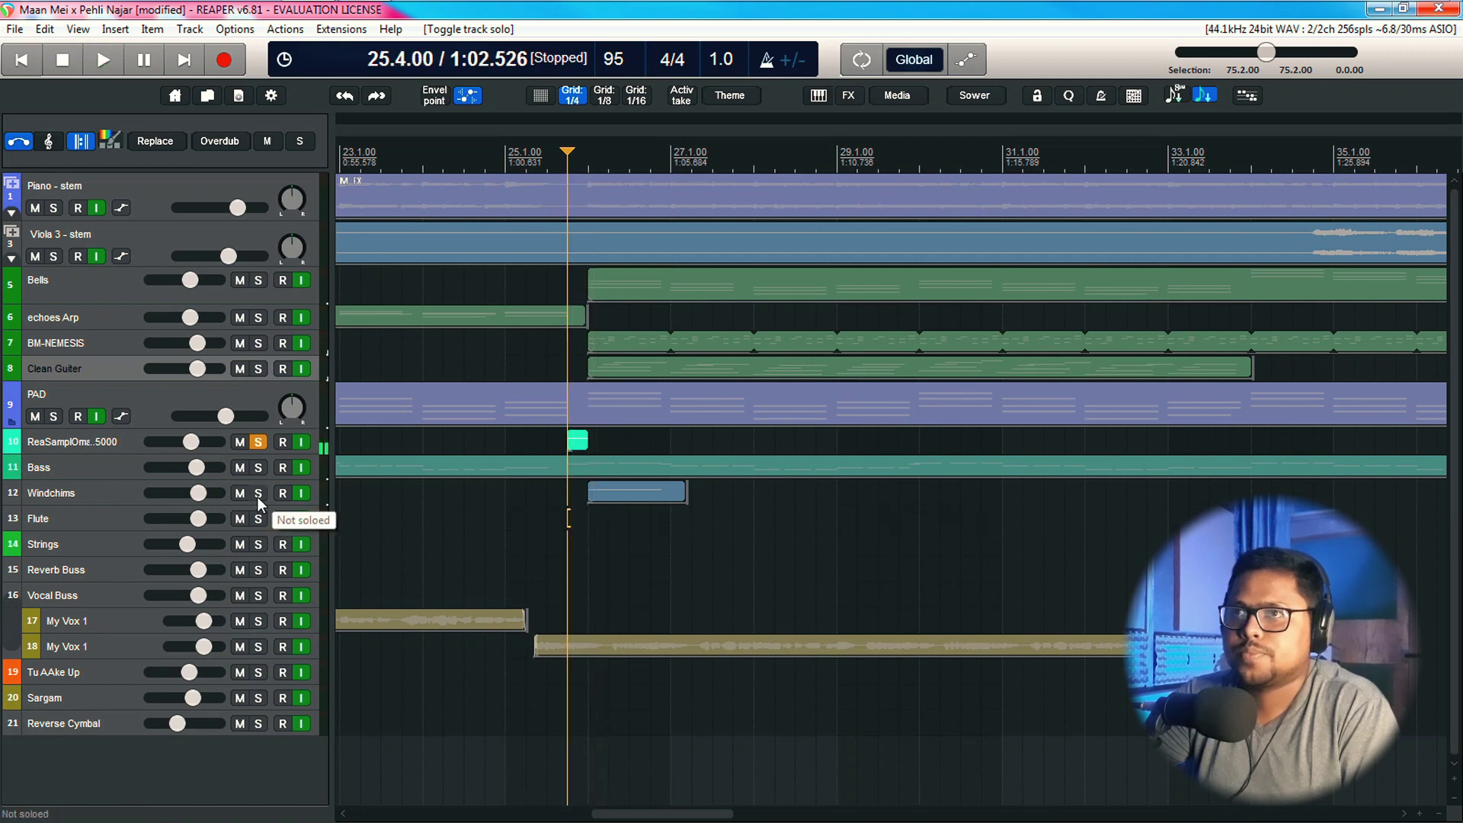
Add Windchims to the soloed ReaSamplOmatic5000 track, listen to both from 25.4, and unsolo both
{"action": "left_click", "coordinate": [258, 496]}
{"action": "key", "text": "space"}
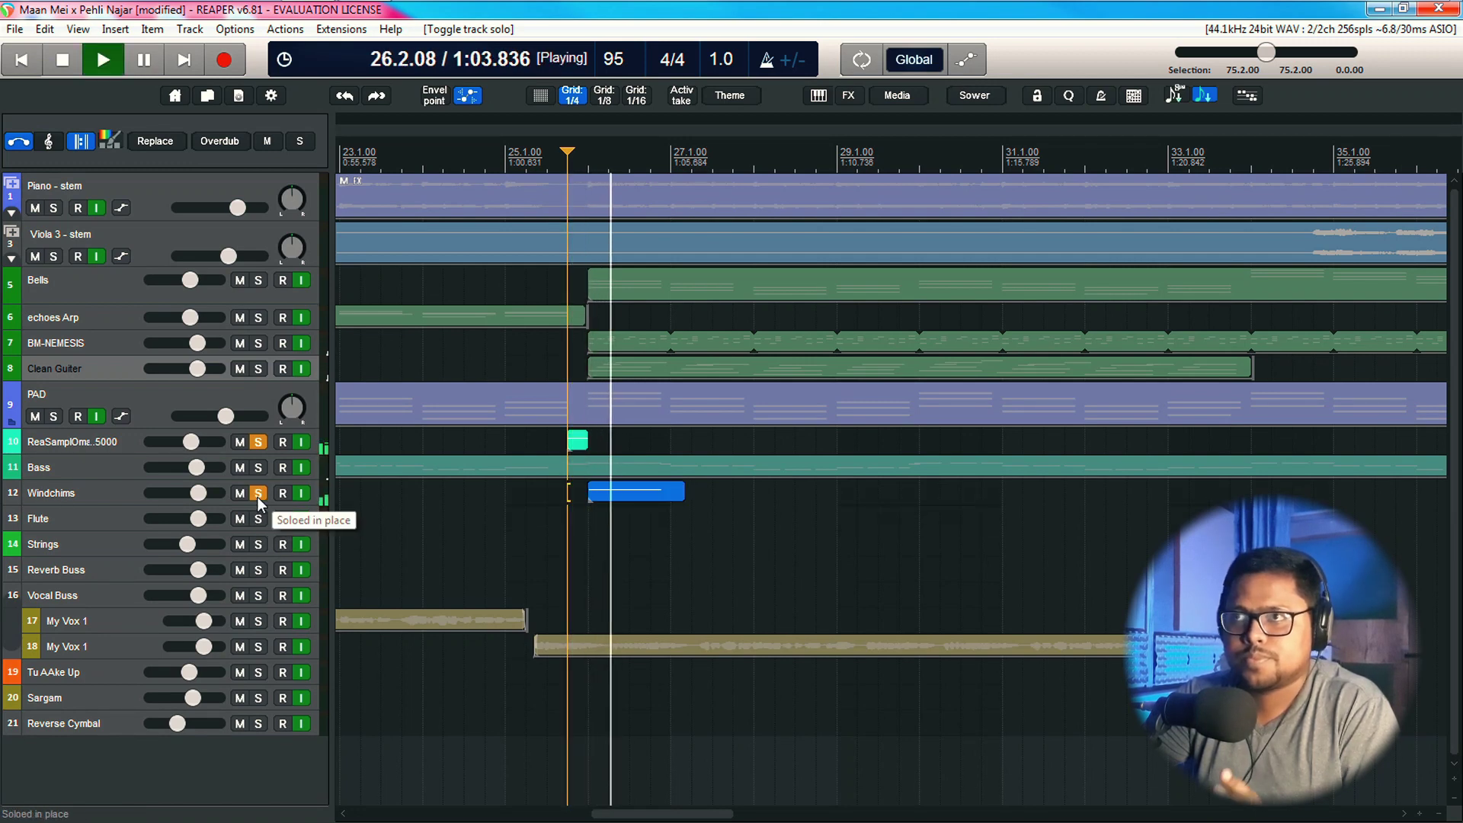
{"action": "key", "text": "space"}
{"action": "left_click", "coordinate": [258, 497]}
{"action": "left_click", "coordinate": [258, 442]}
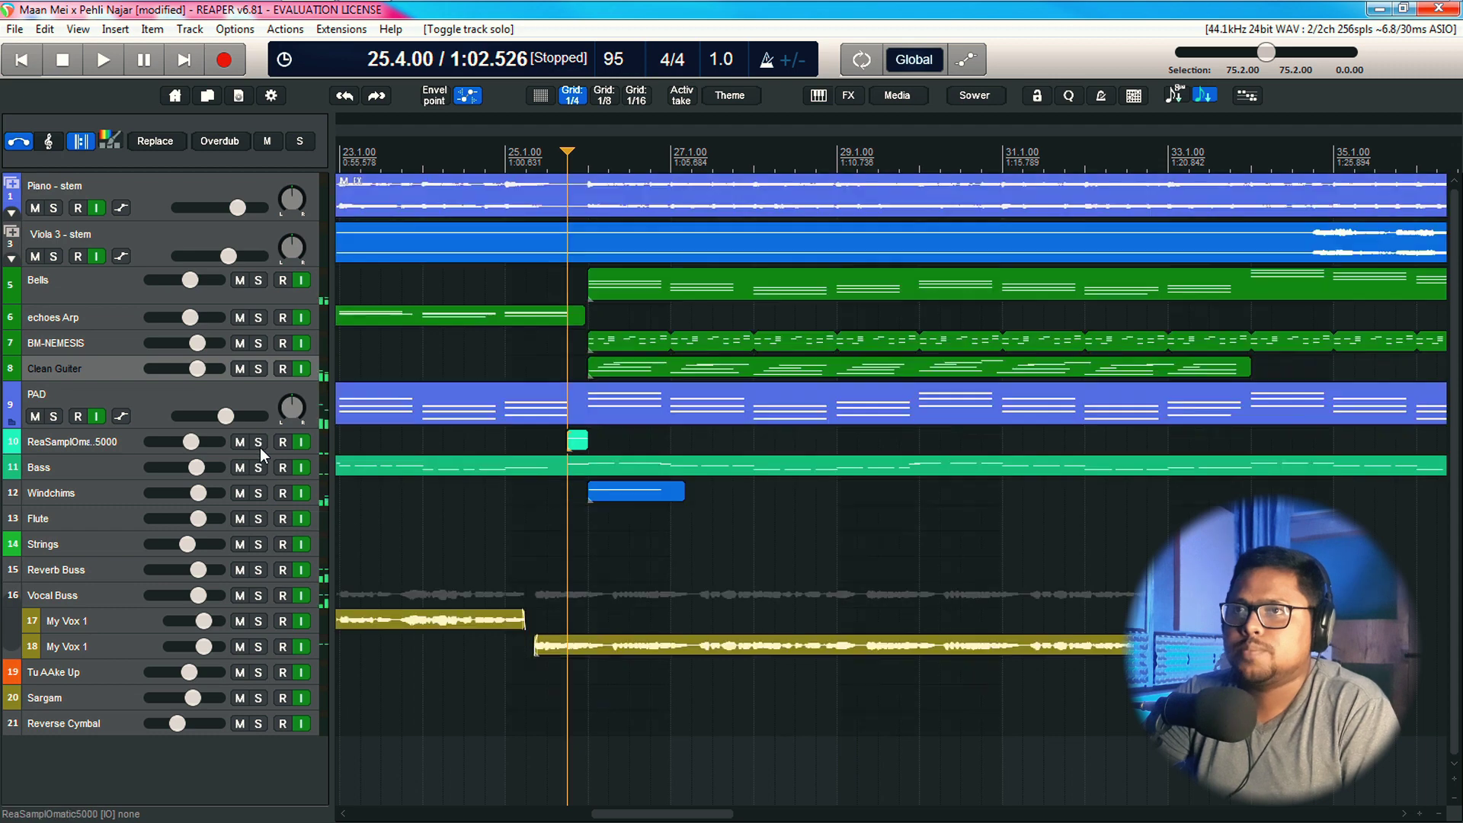
Place the edit cursor at 26.1, solo BM-NEMESIS, play it from there, and unsolo the track
{"action": "left_click", "coordinate": [591, 185]}
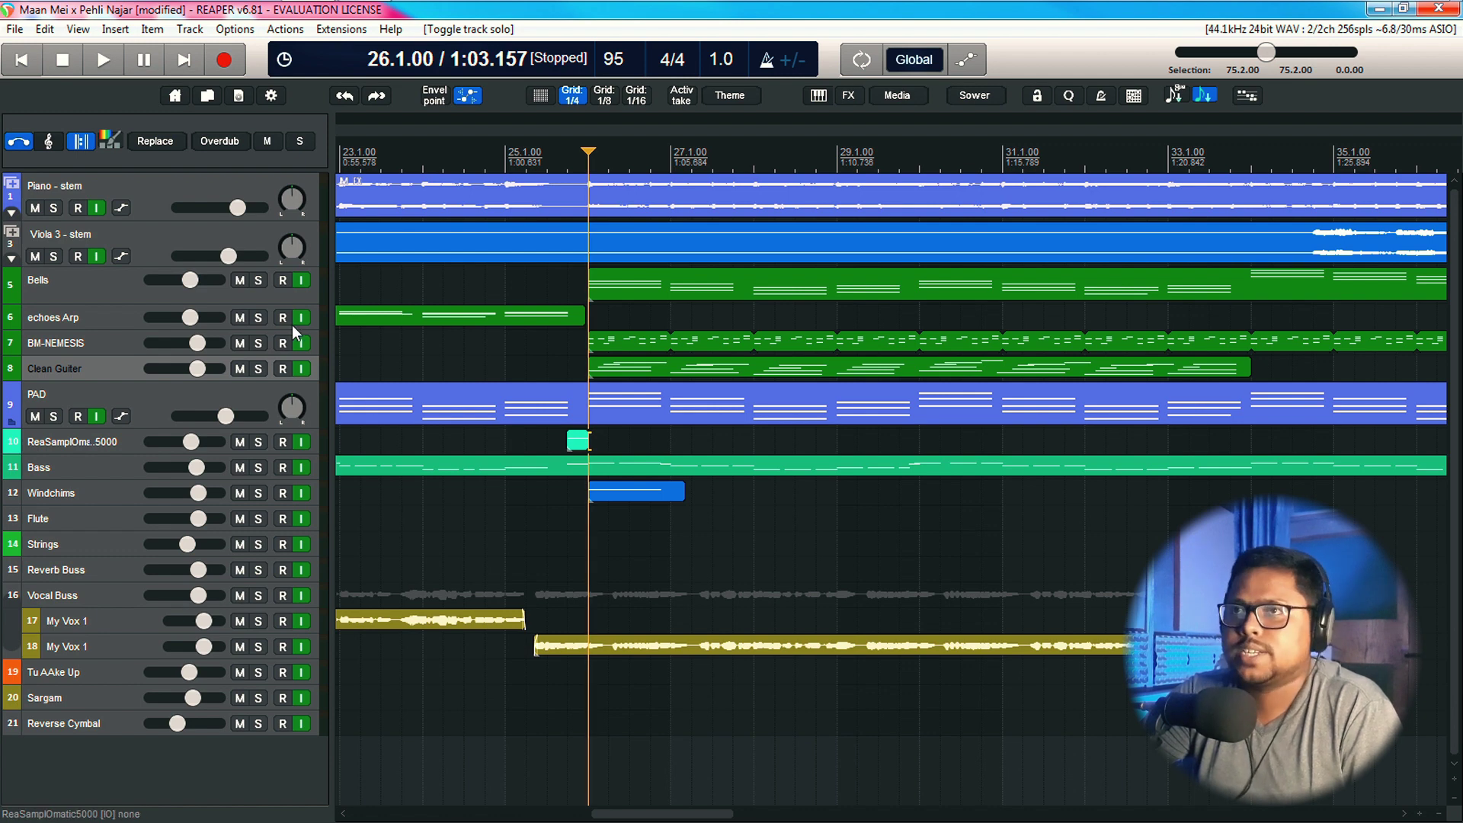
{"action": "left_click", "coordinate": [259, 343]}
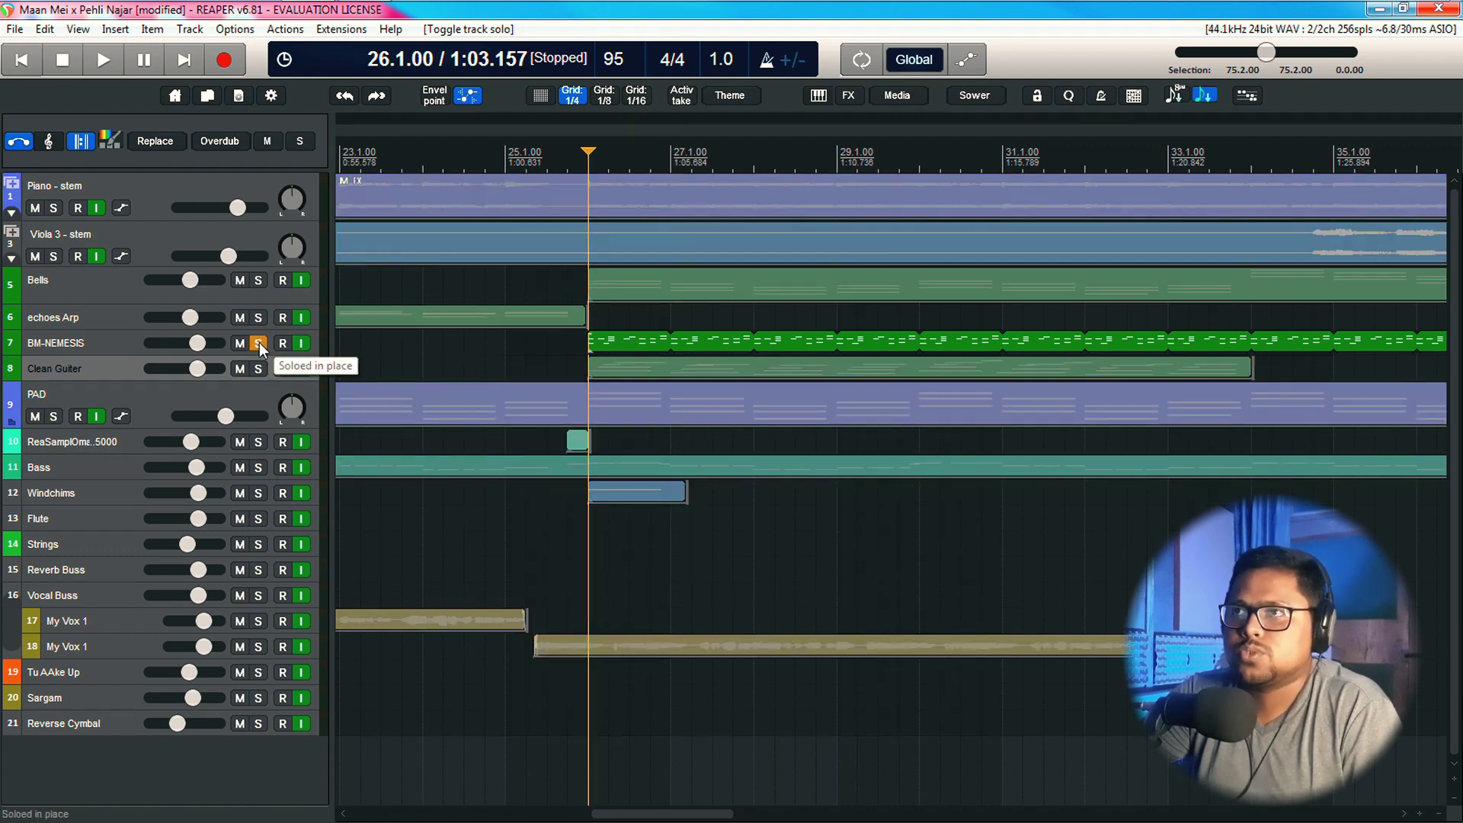
{"action": "key", "text": "space"}
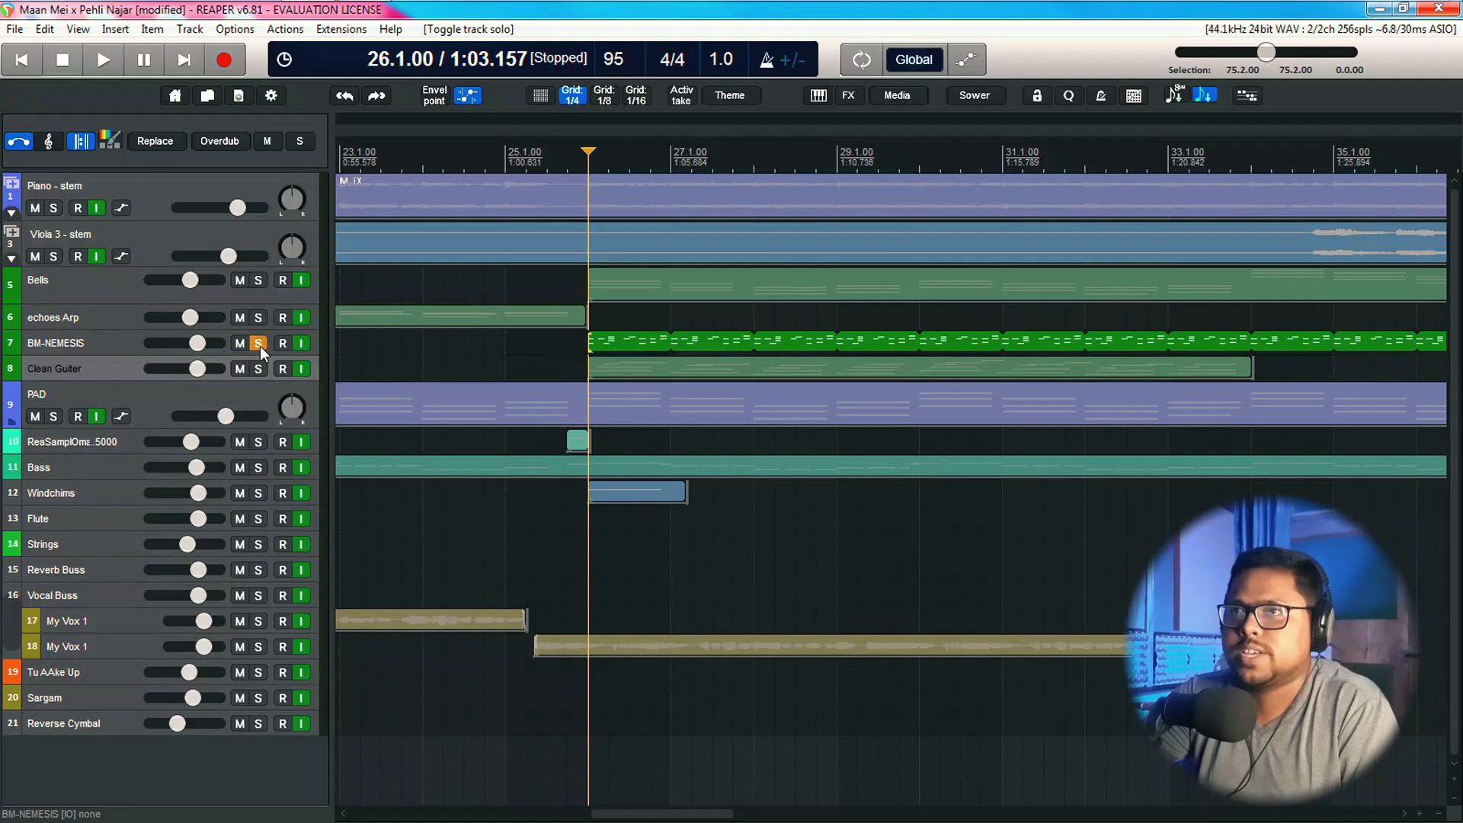
{"action": "left_click", "coordinate": [259, 343]}
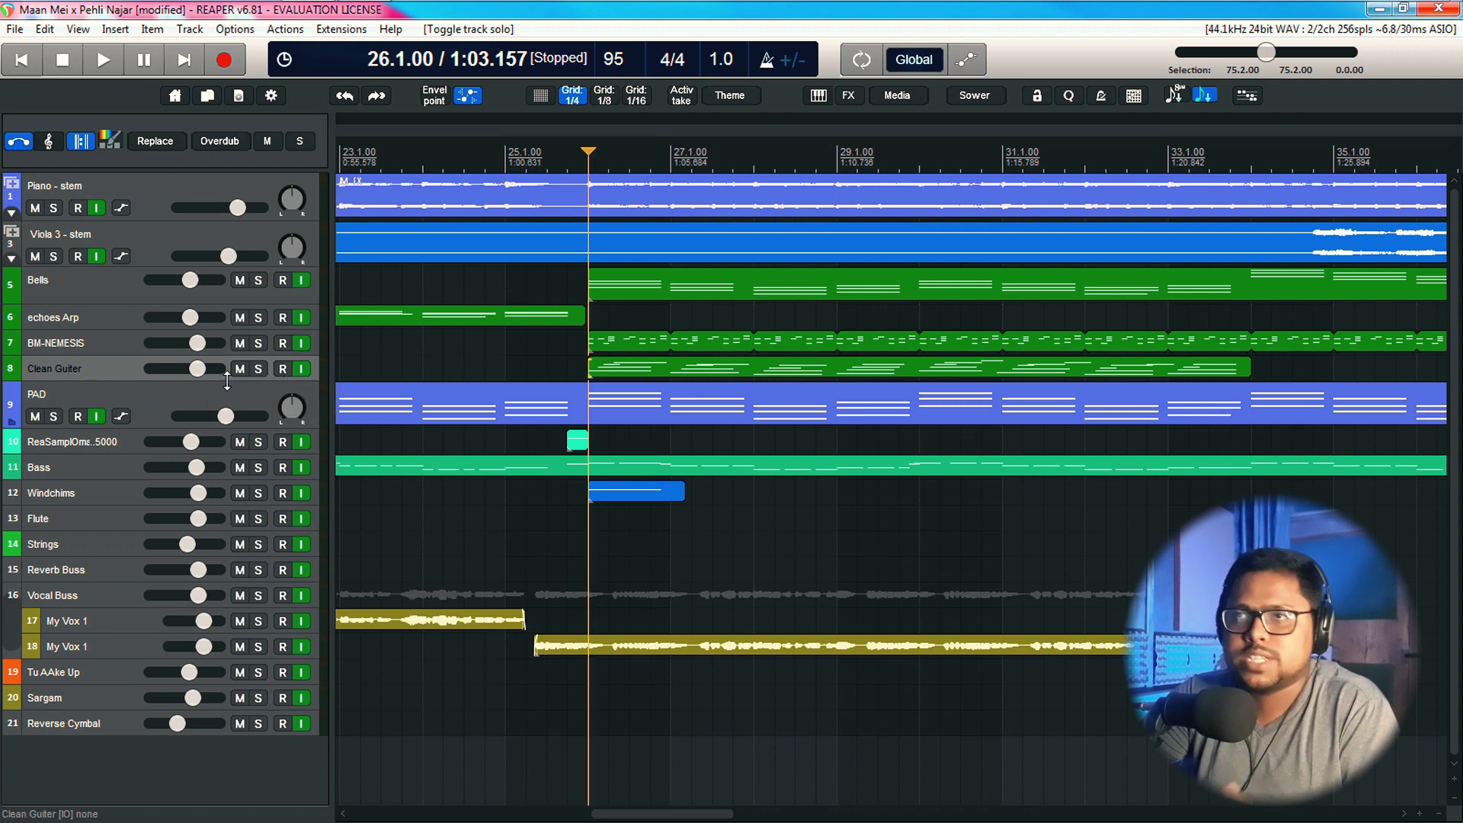
Solo Clean Guiter and play it from 26.1, and add Bells to the solo to hear both together
{"action": "left_click", "coordinate": [258, 368]}
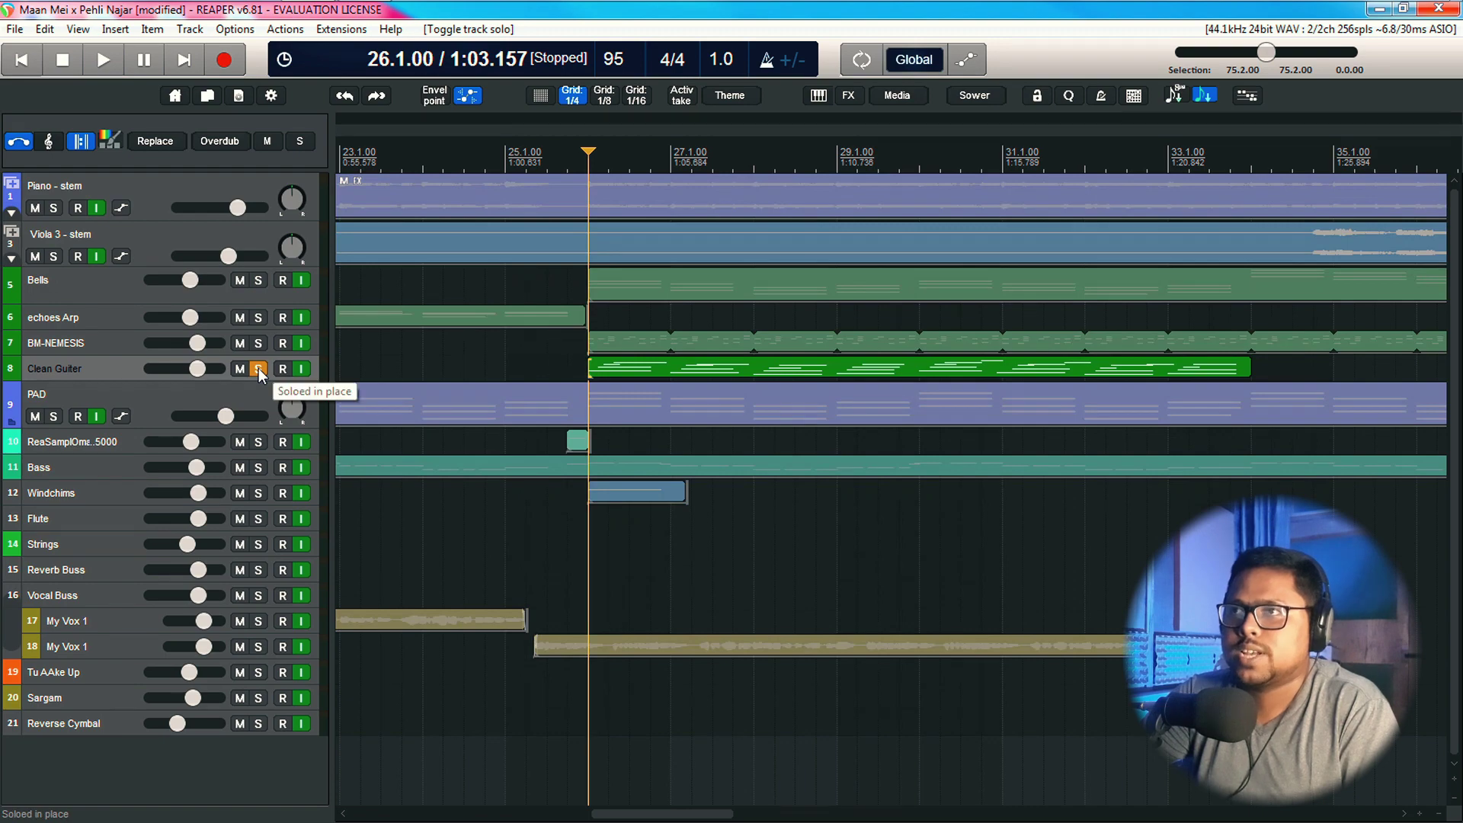
{"action": "key", "text": "space"}
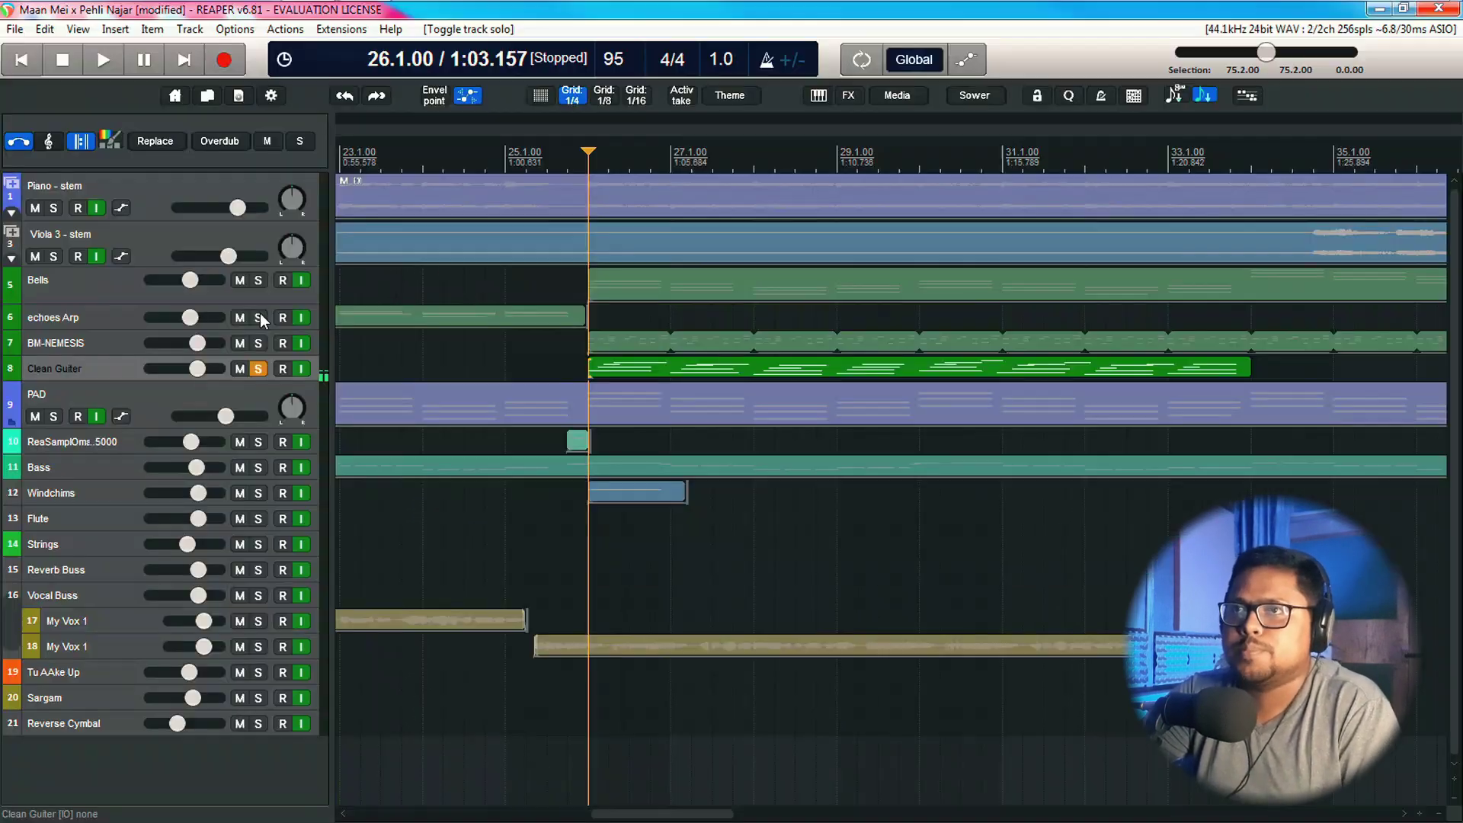
{"action": "left_click", "coordinate": [258, 280]}
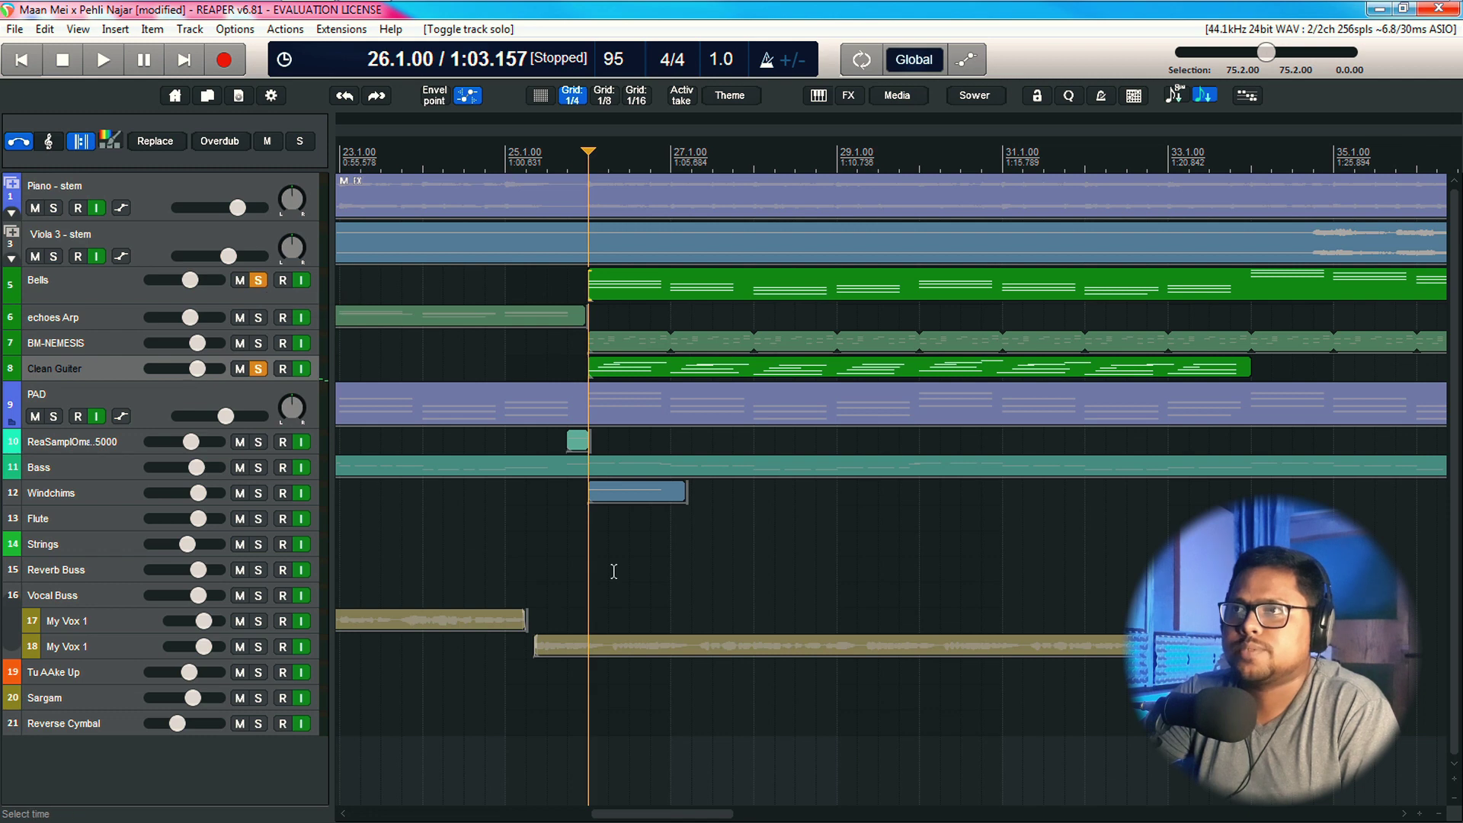
{"action": "key", "text": "space"}
{"action": "key", "text": "space"}
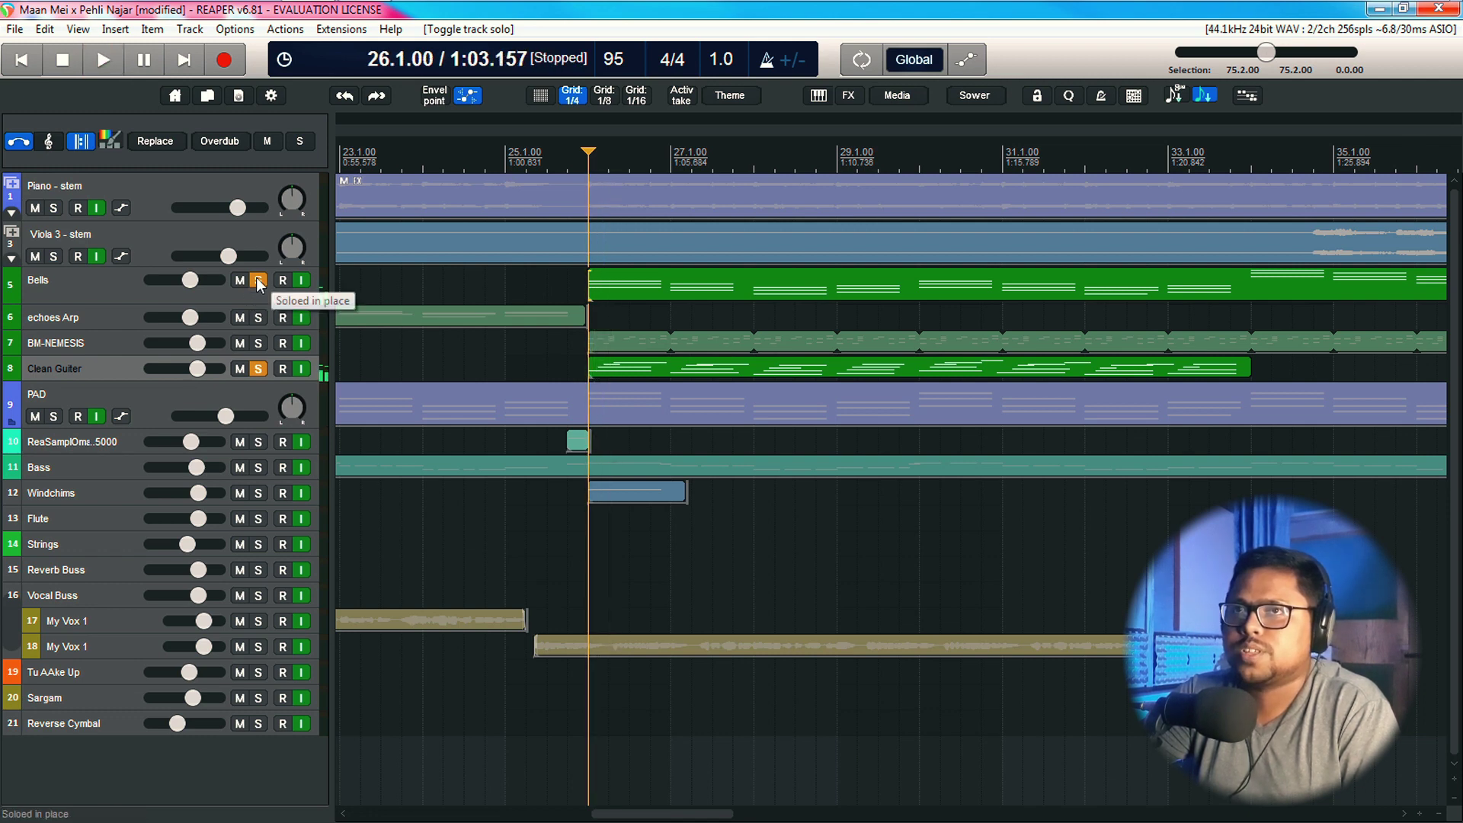
{"action": "left_click", "coordinate": [259, 281]}
{"action": "left_click", "coordinate": [259, 281]}
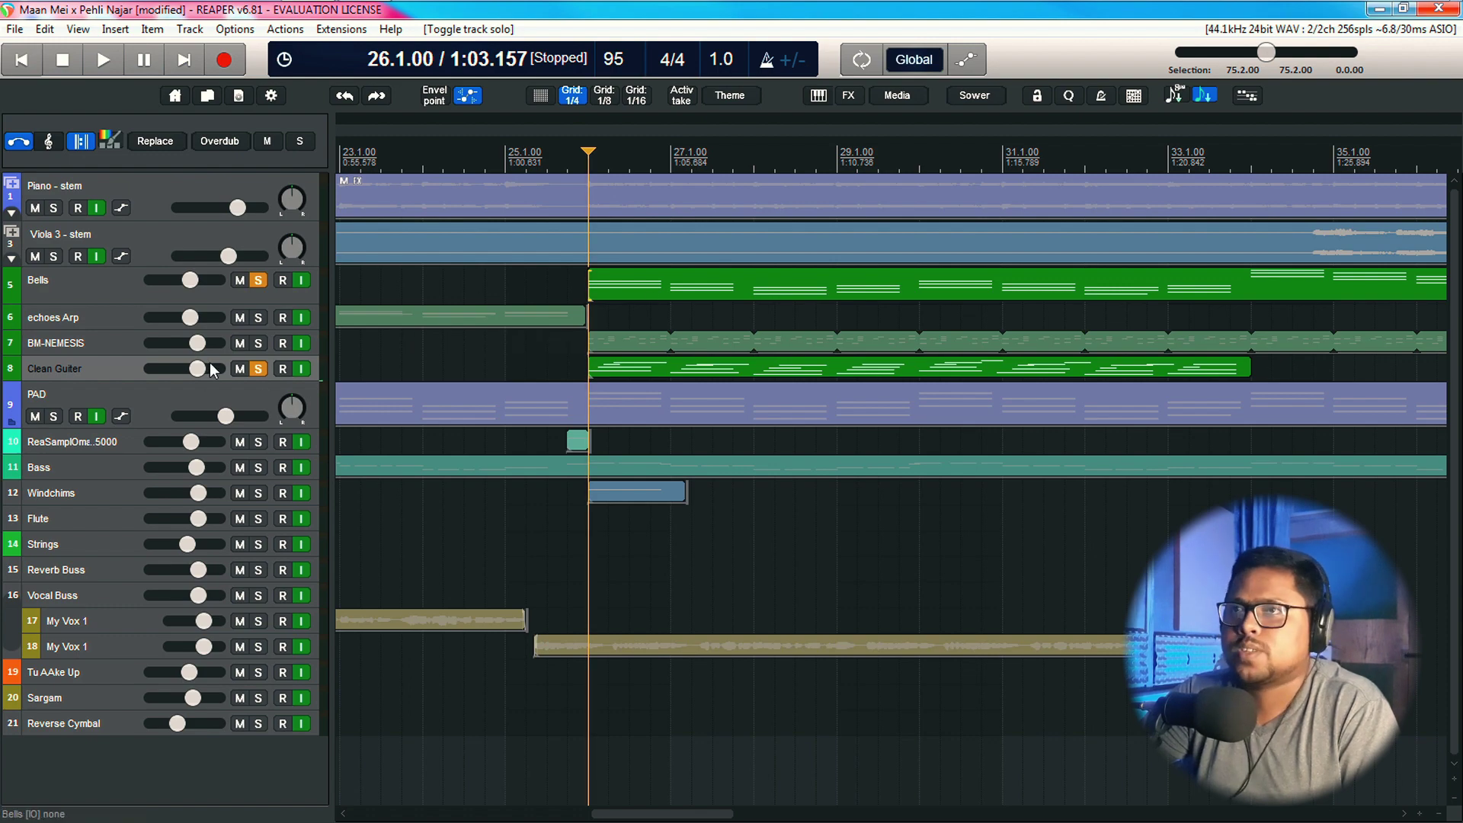
Add BM-NEMESIS to the soloed Bells and Clean Guiter for listening, briefly solo Bass too, and clear all solos
{"action": "left_click", "coordinate": [259, 343]}
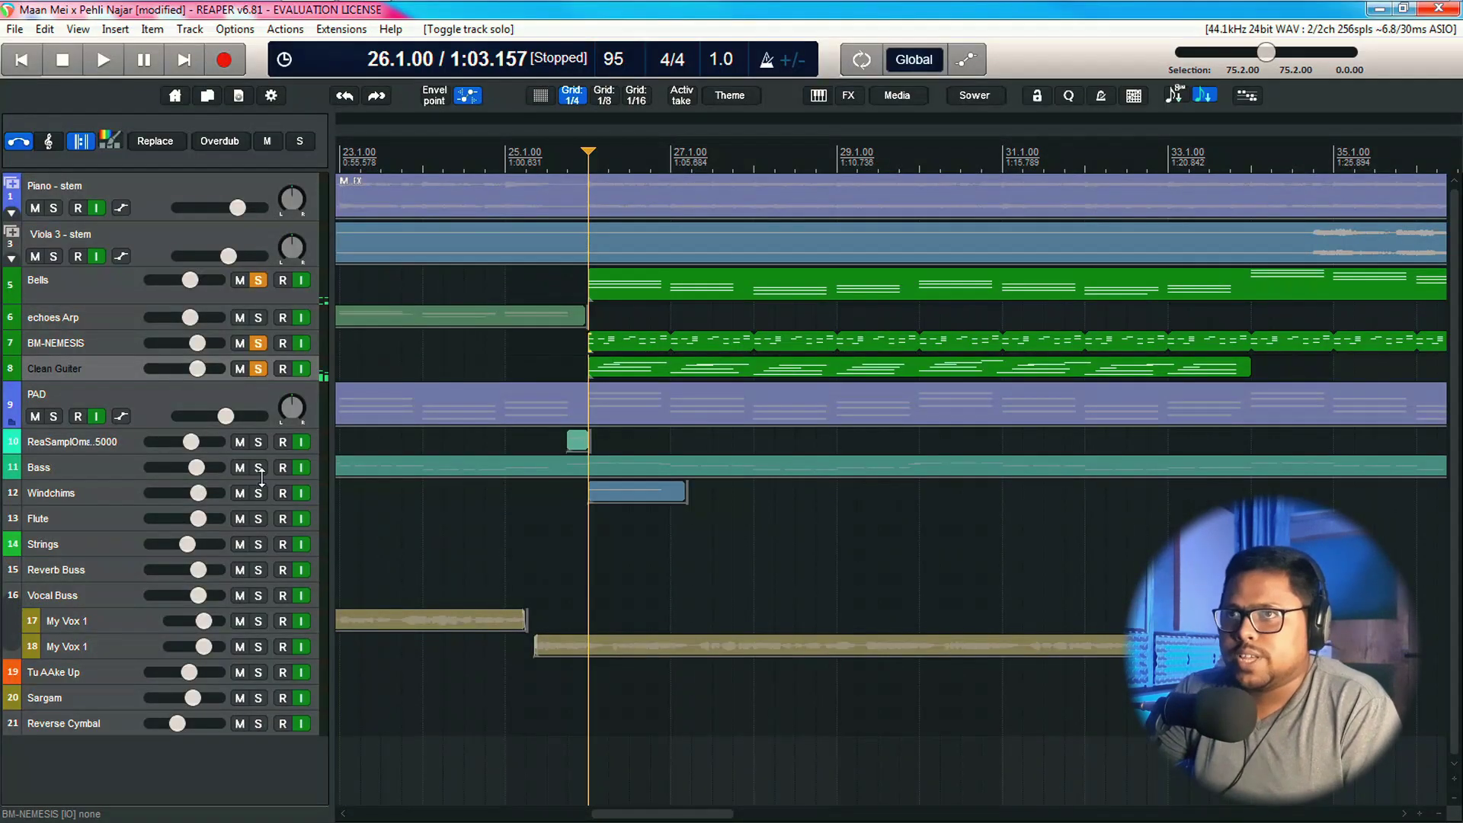
{"action": "left_click", "coordinate": [259, 468]}
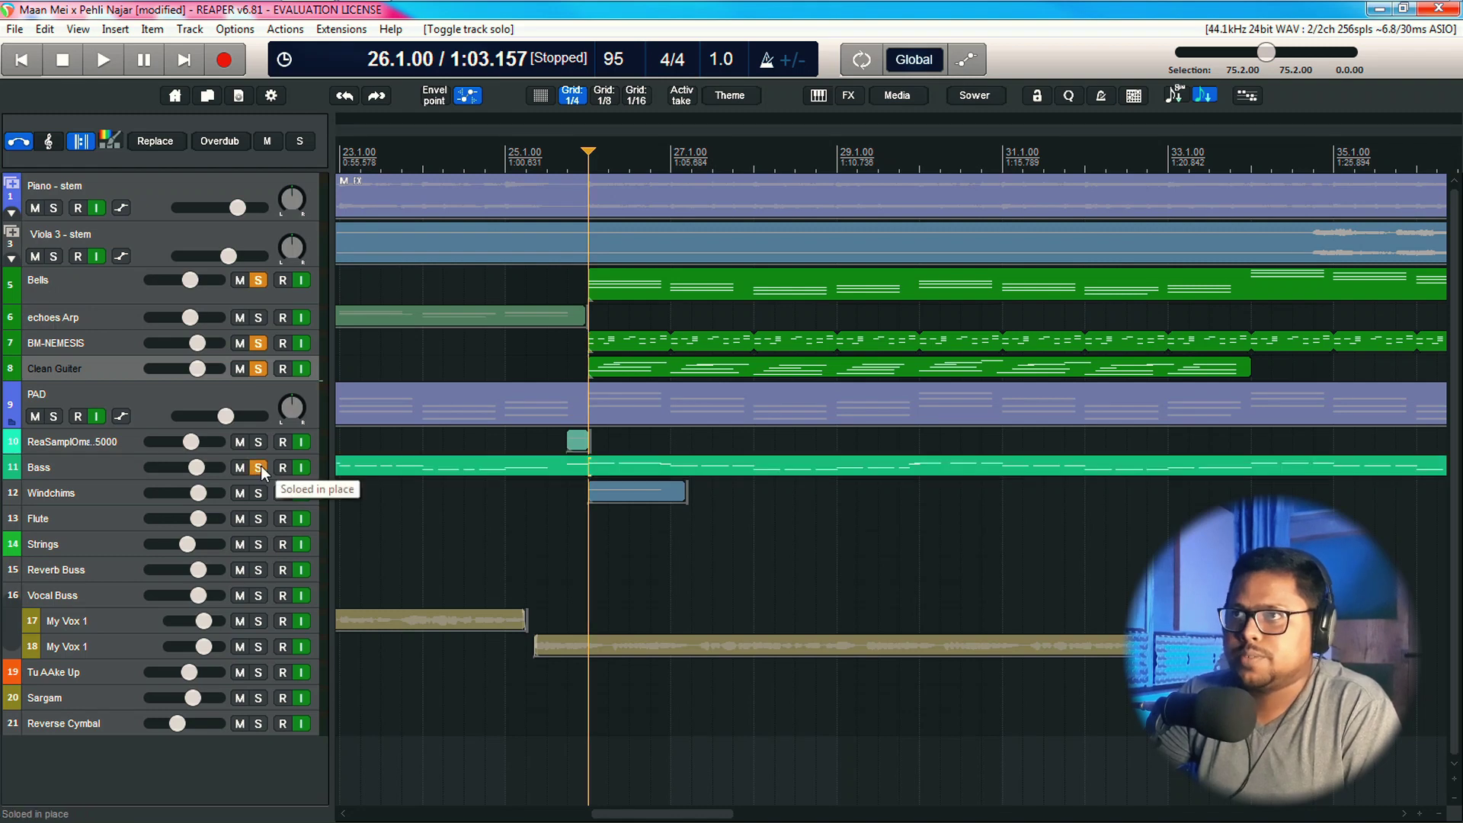
{"action": "left_click", "coordinate": [259, 468]}
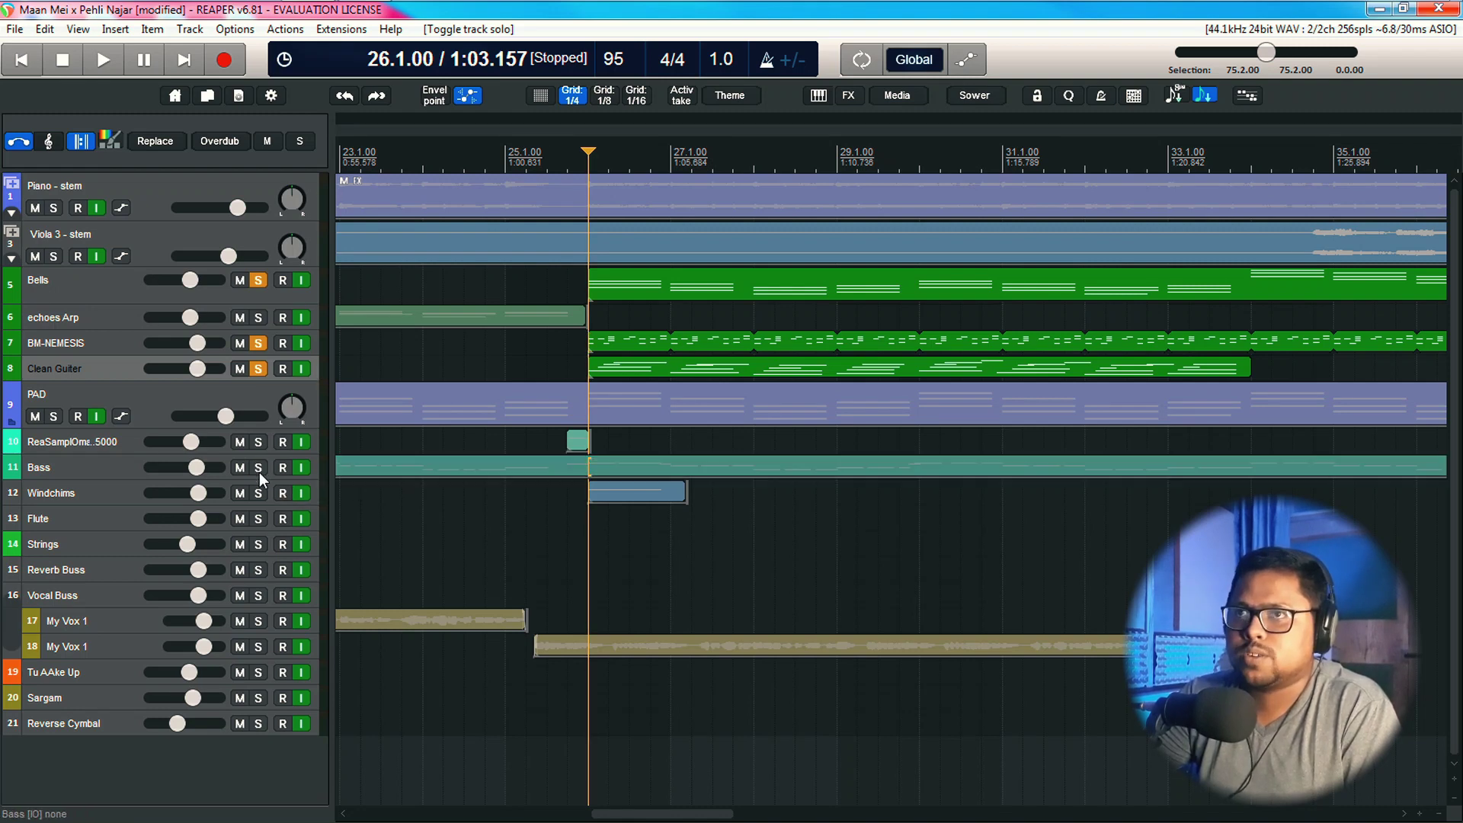
{"action": "left_click", "coordinate": [258, 280]}
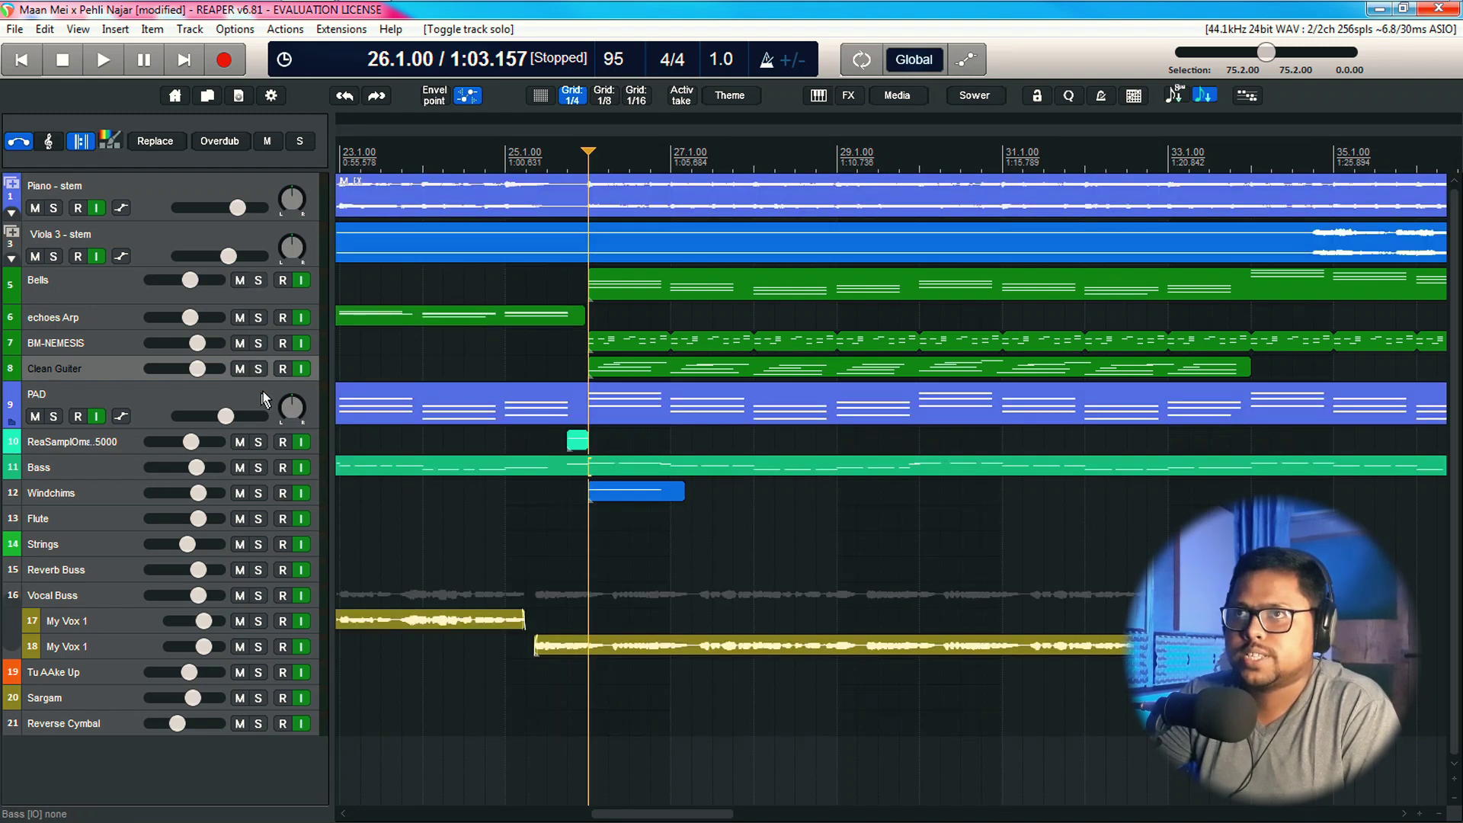
Play the full mix from 25.1 until just before the Flute item starts, and stop playback
{"action": "left_click", "coordinate": [539, 164]}
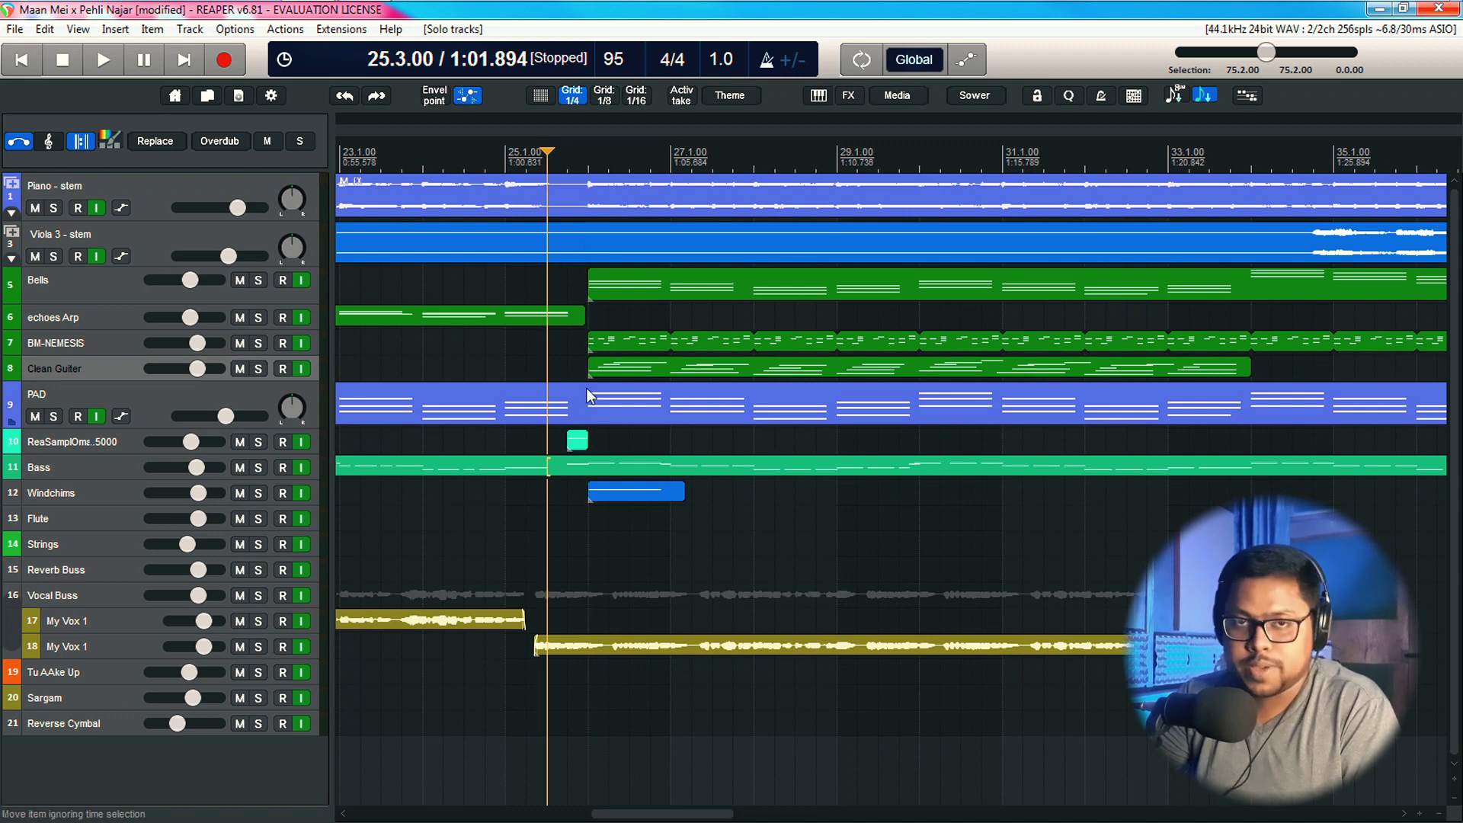
{"action": "left_click", "coordinate": [503, 158]}
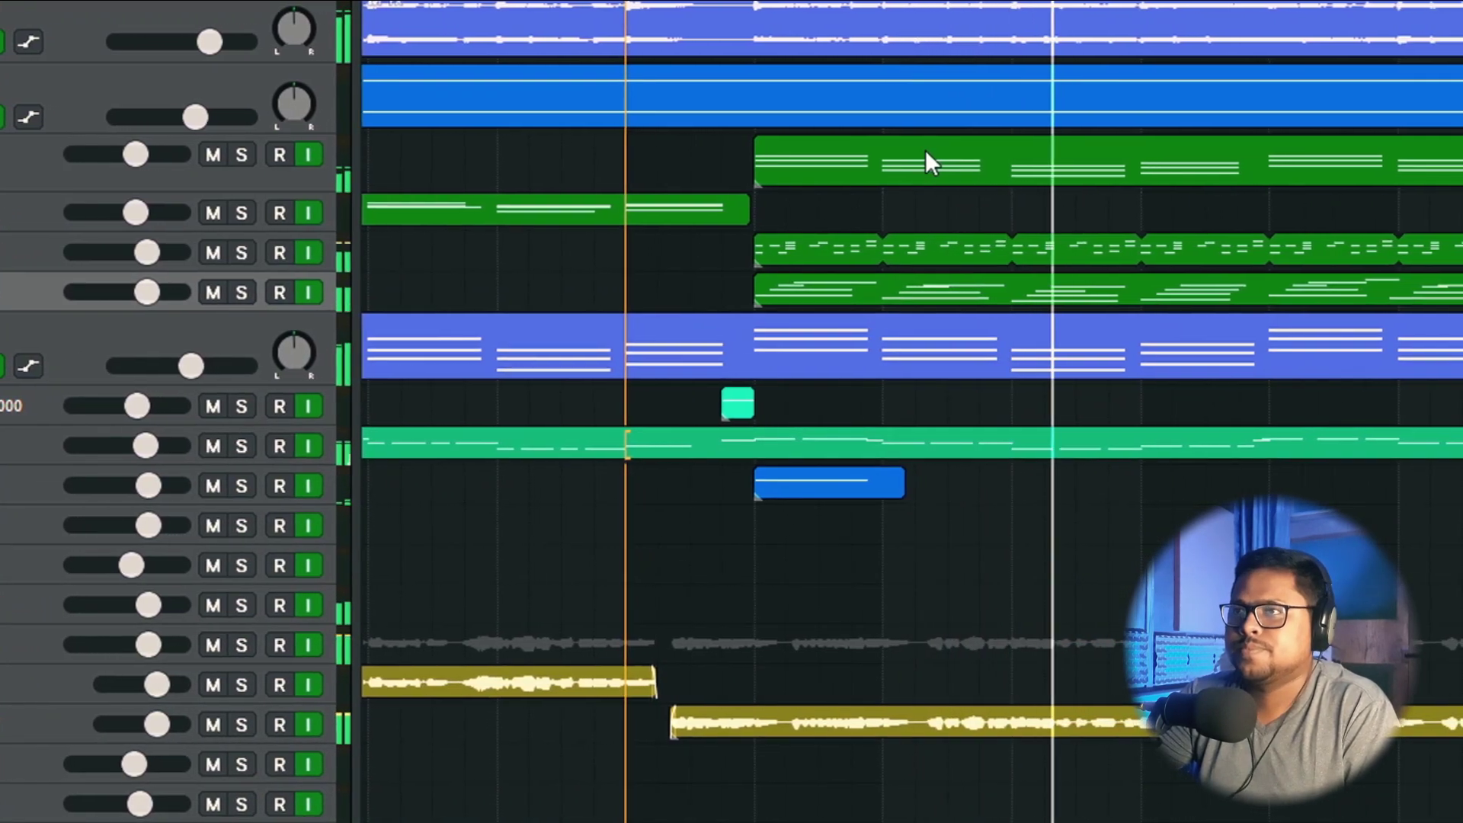
{"action": "key", "text": "super+Left"}
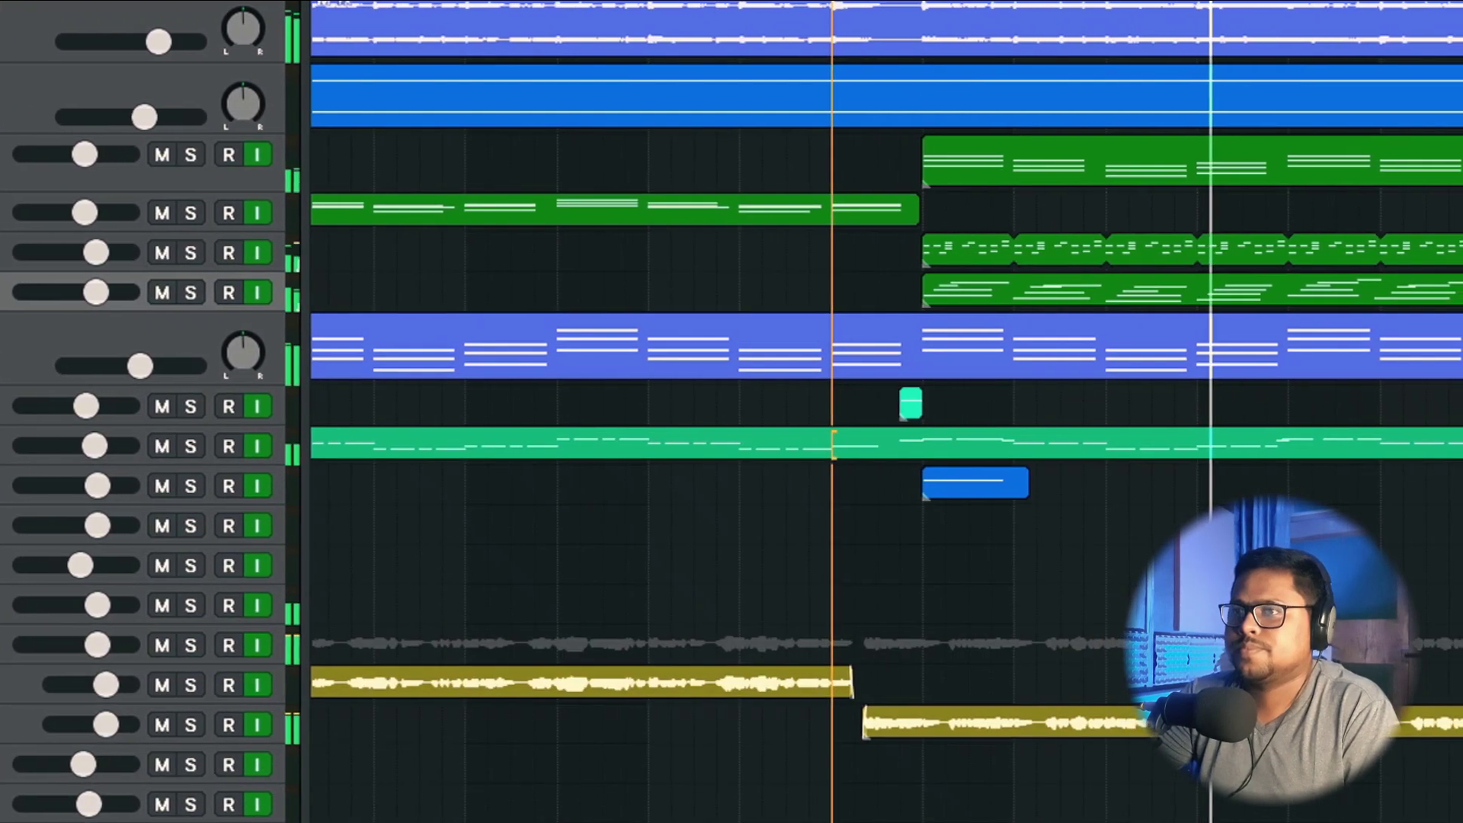
{"action": "scroll", "coordinate": [963, 378], "scroll_direction": "right", "scroll_amount": 5}
{"action": "scroll", "coordinate": [876, 286], "scroll_direction": "right", "scroll_amount": 5}
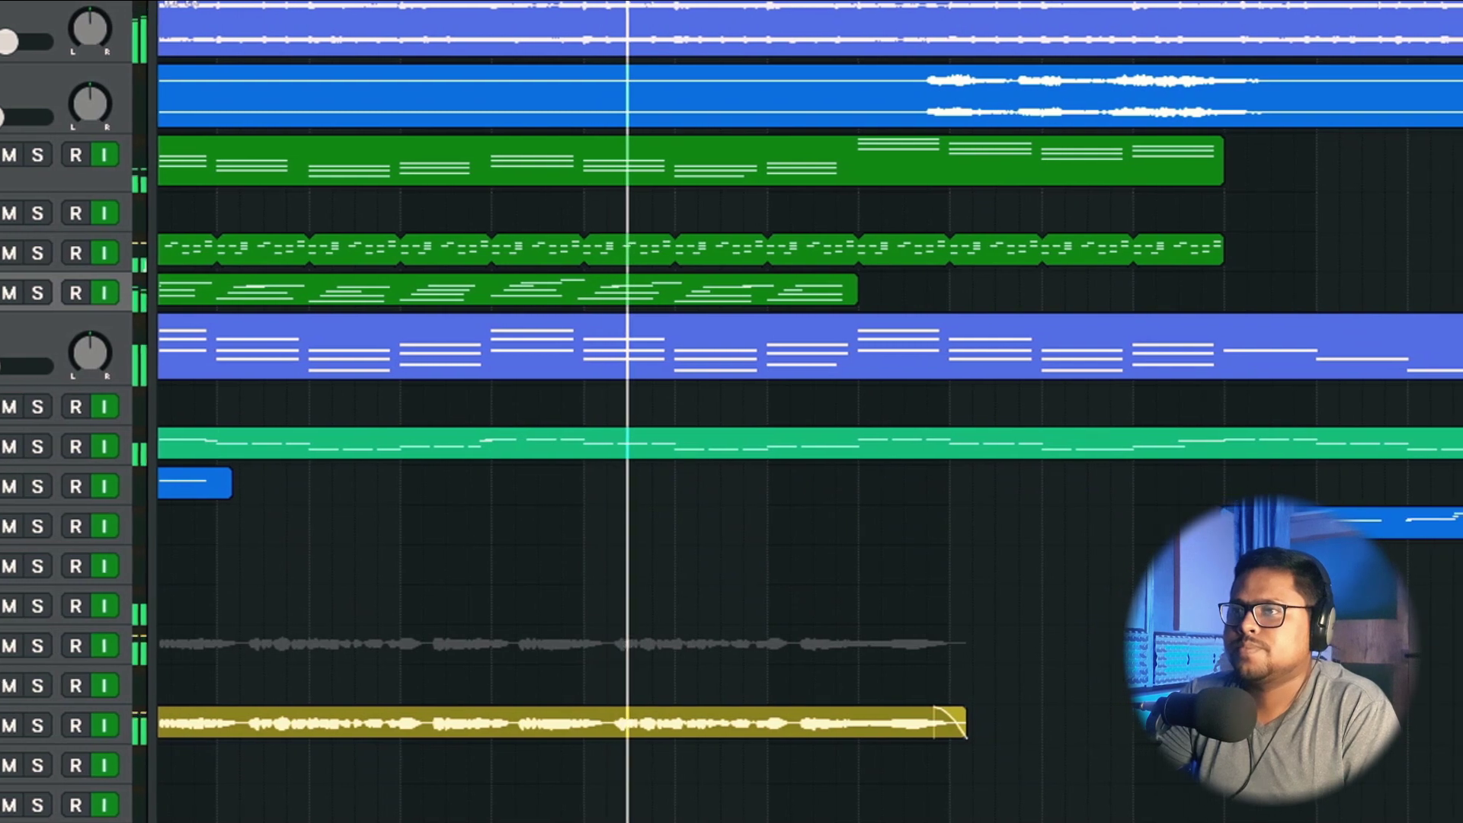
{"action": "scroll", "coordinate": [870, 778], "scroll_direction": "right", "scroll_amount": 5}
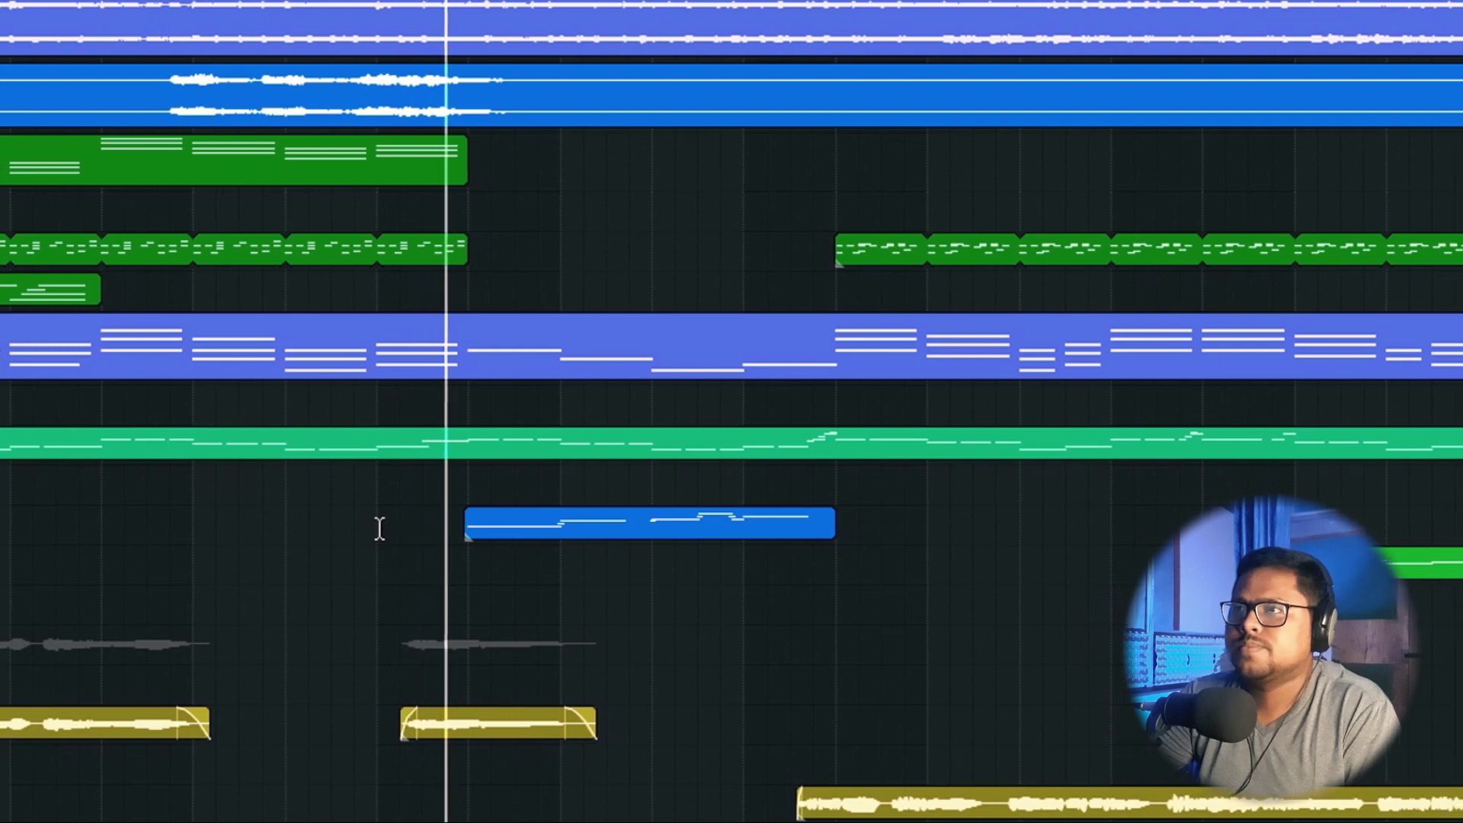
{"action": "key", "text": "space"}
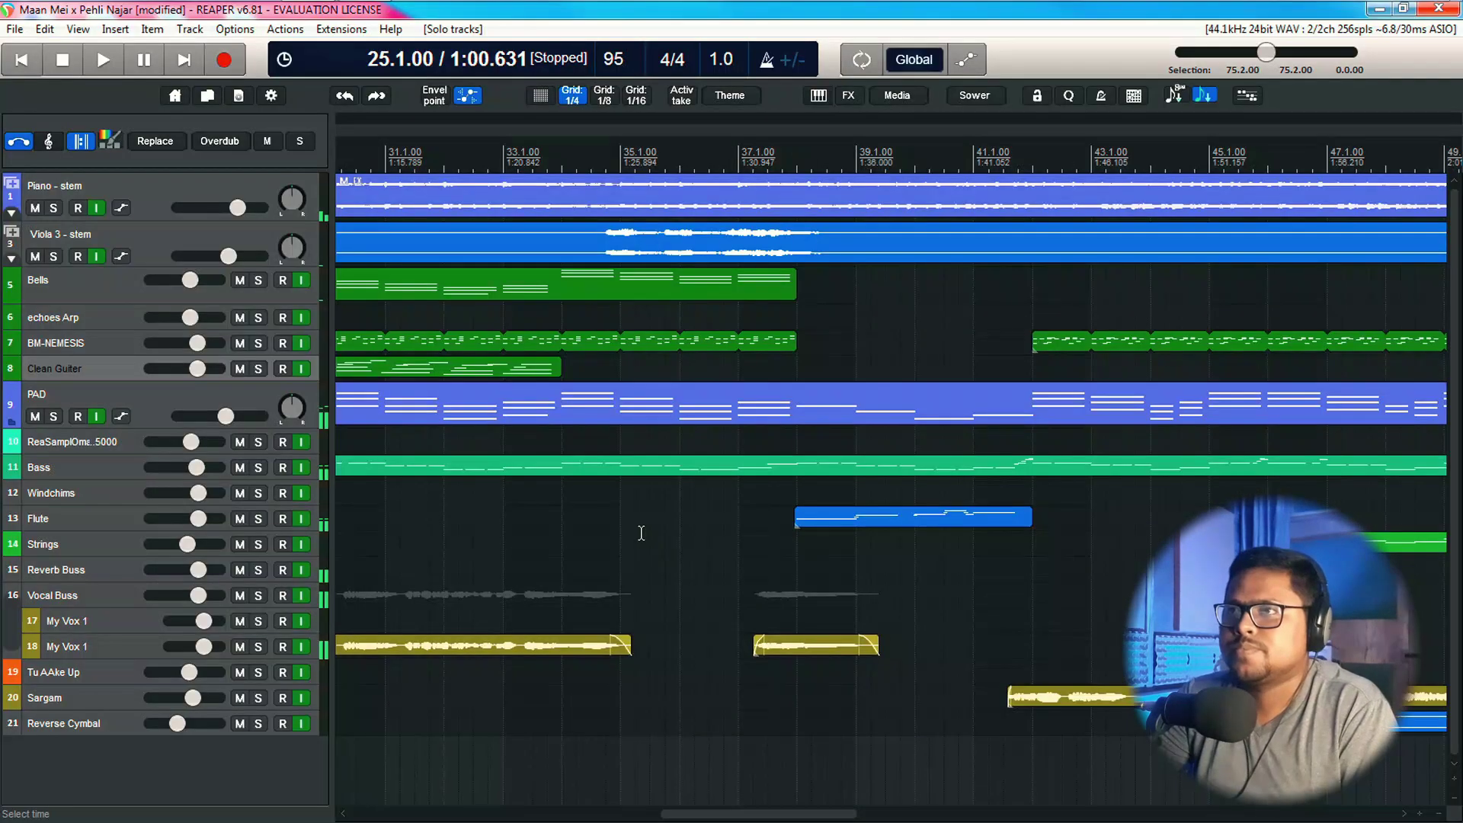
Place the edit cursor at 35.1, near the start of the Viola 3 phrase, and look over the following section
{"action": "left_click", "coordinate": [606, 516]}
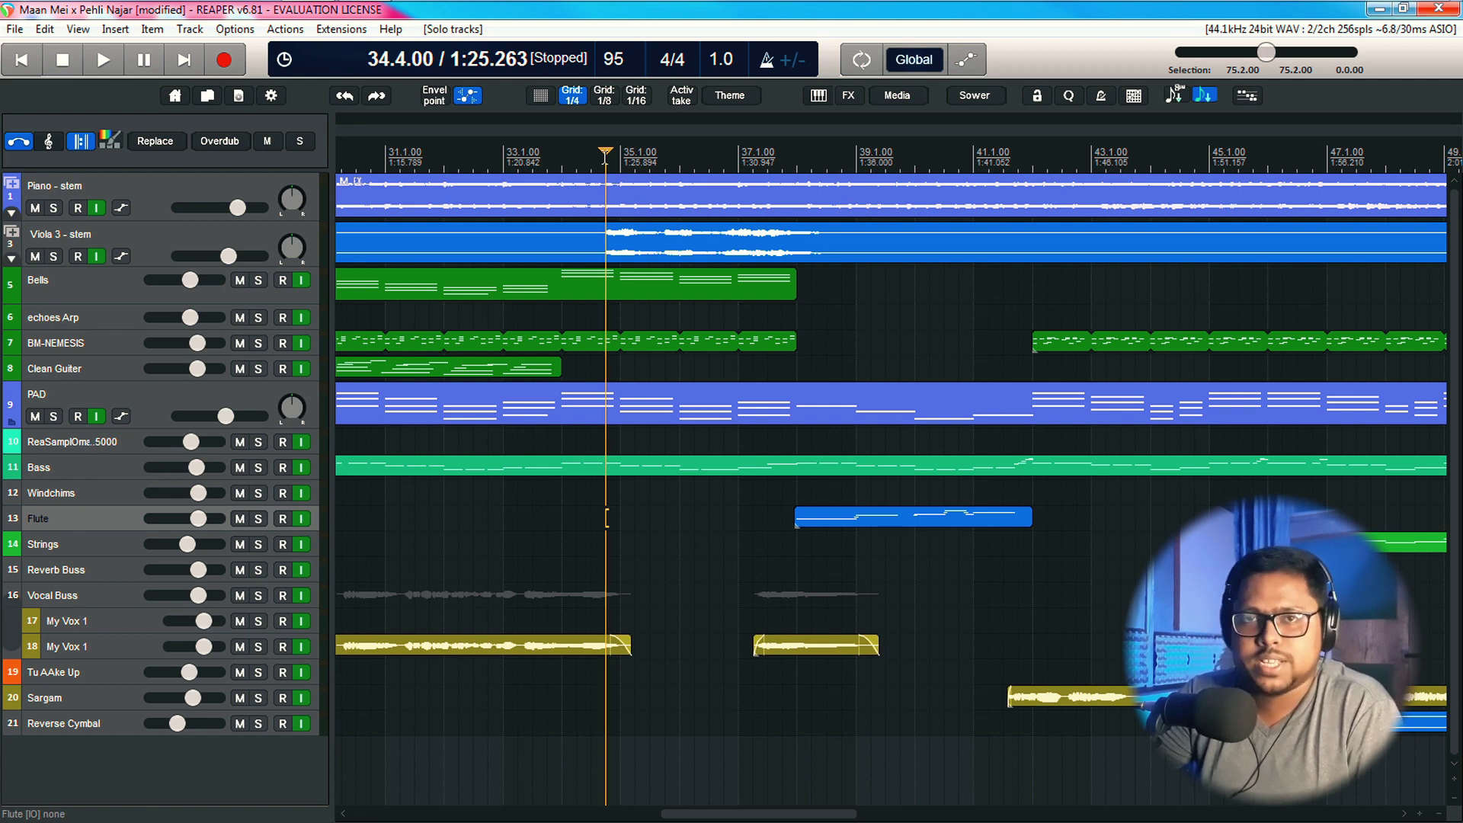
{"action": "left_click", "coordinate": [546, 154]}
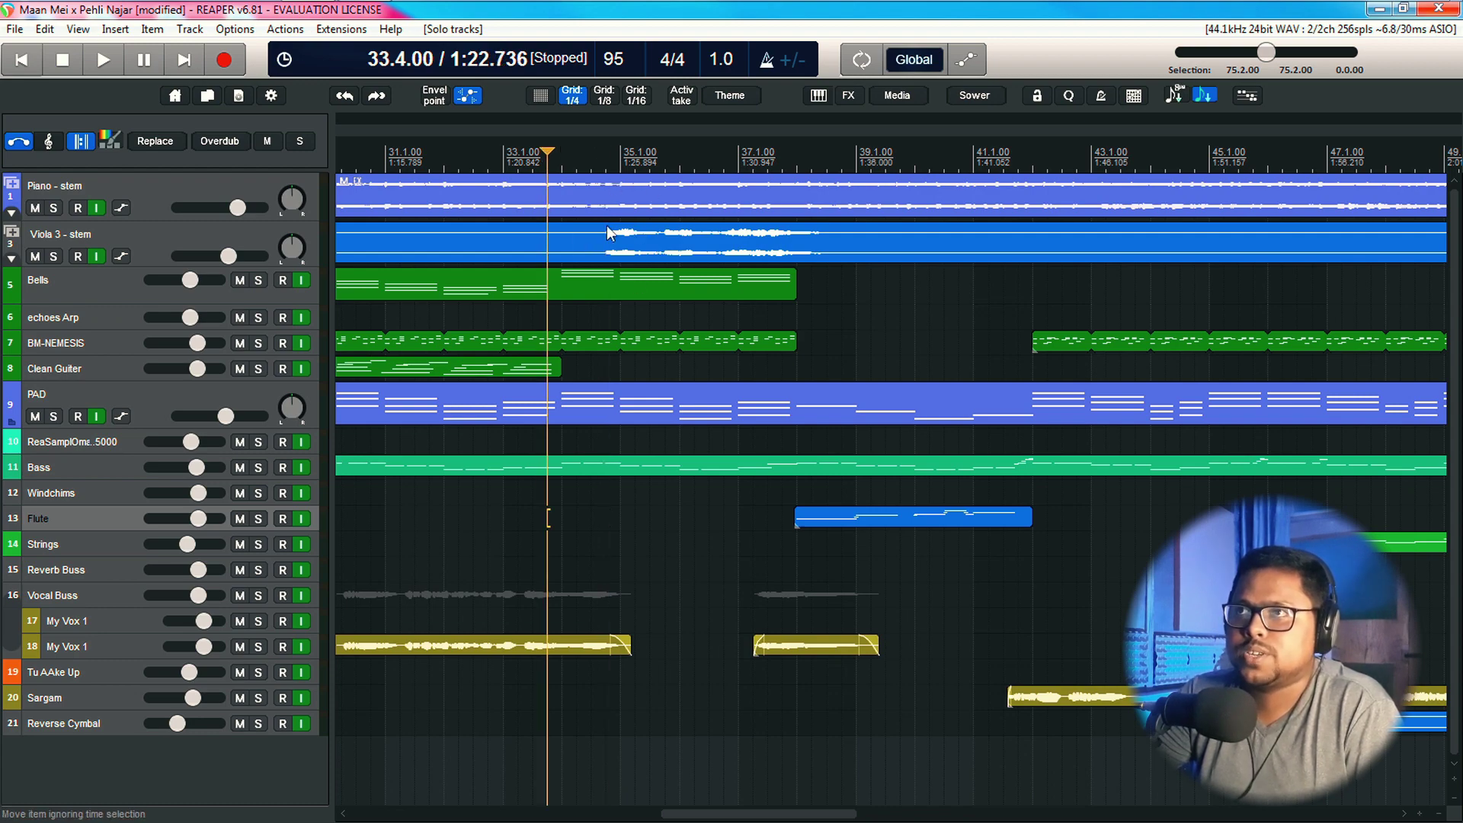
{"action": "left_click", "coordinate": [618, 159]}
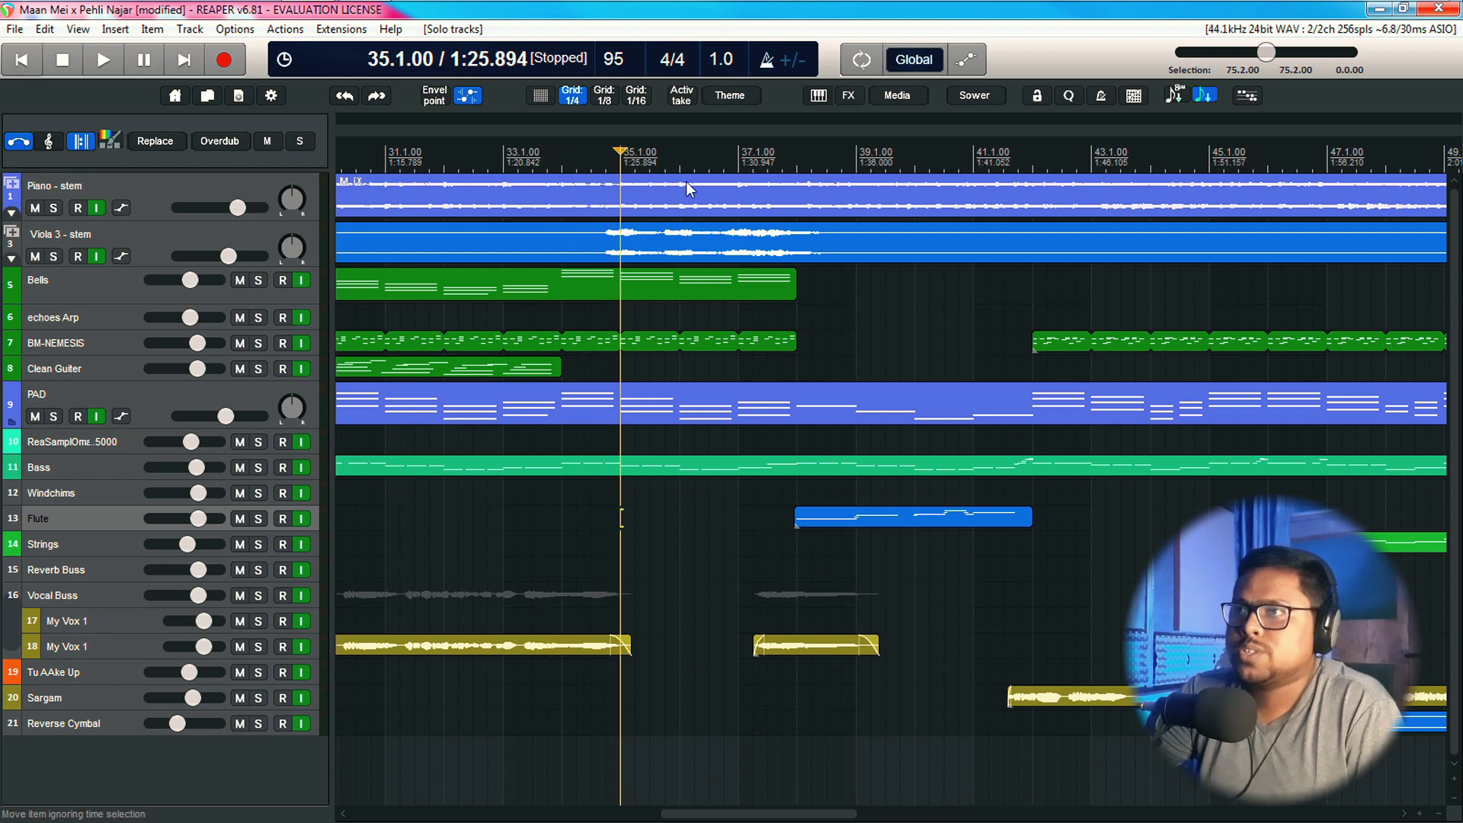
{"action": "scroll", "coordinate": [822, 536], "scroll_direction": "down", "scroll_amount": 2}
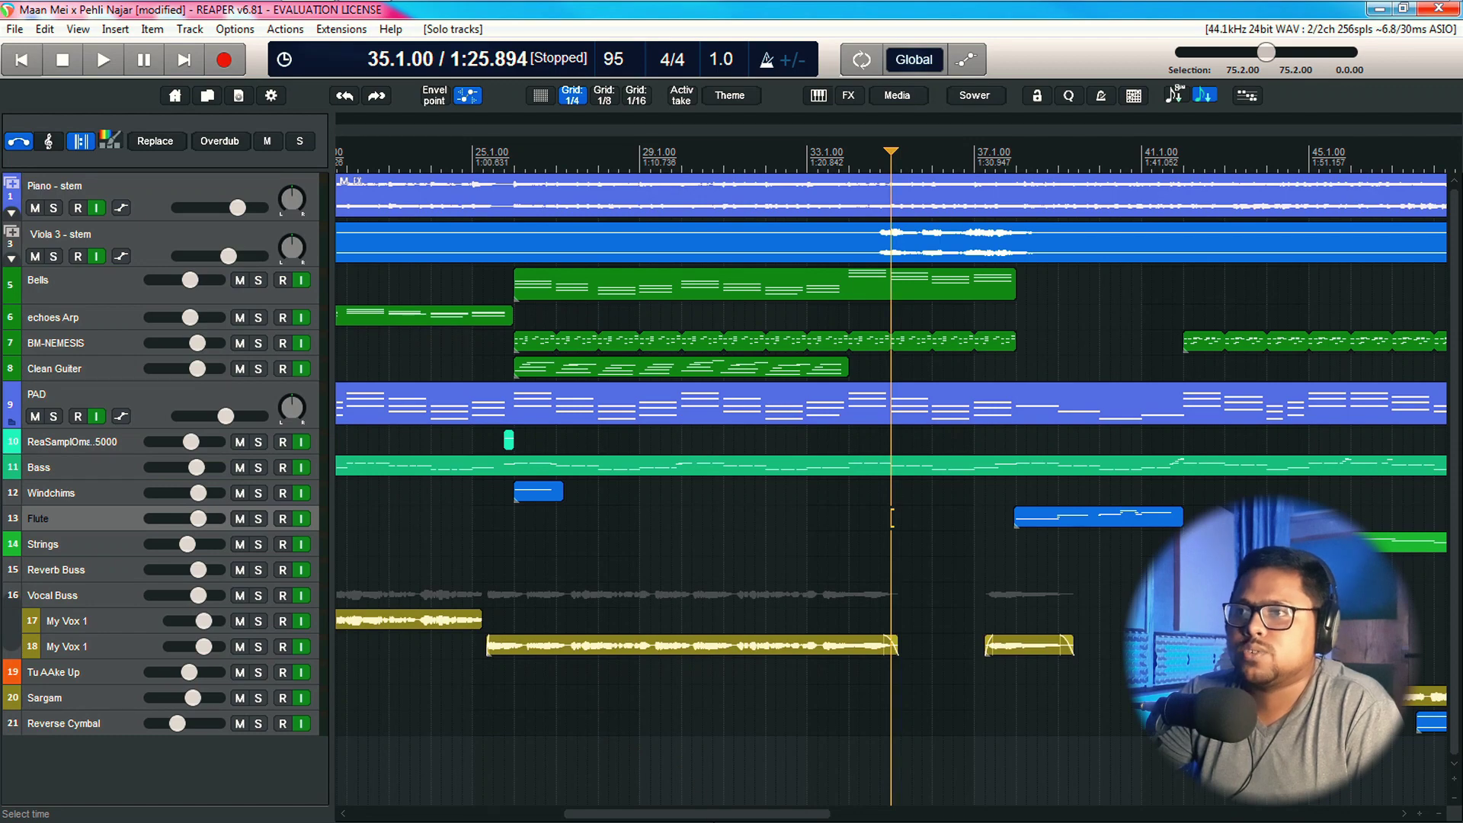
{"action": "left_click_drag", "start_coordinate": [716, 819], "coordinate": [811, 819]}
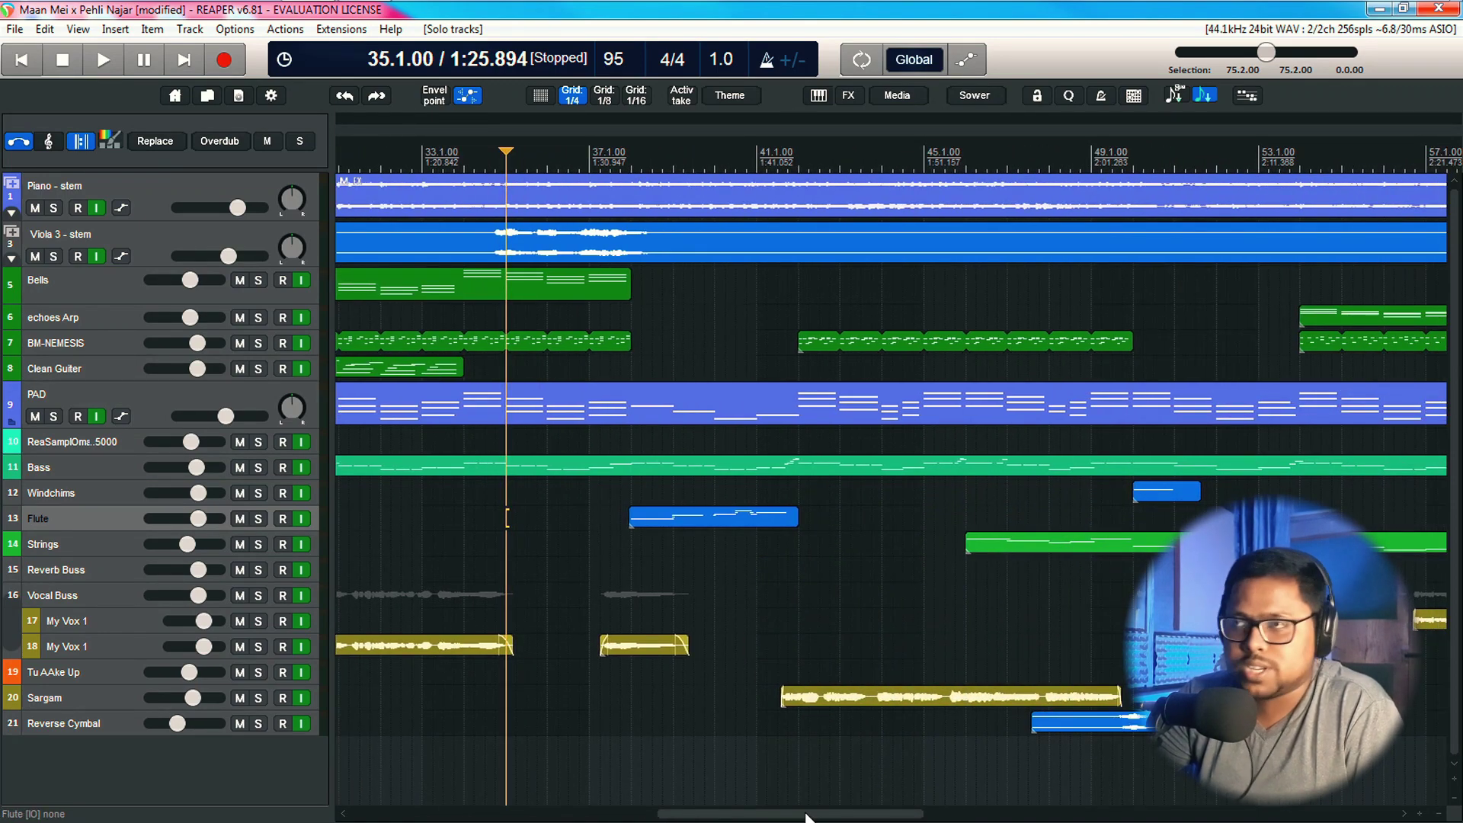
Place the edit cursor at 38.1 where the Flute item starts, solo Flute, play its phrase, and unsolo the track
{"action": "left_click", "coordinate": [610, 151]}
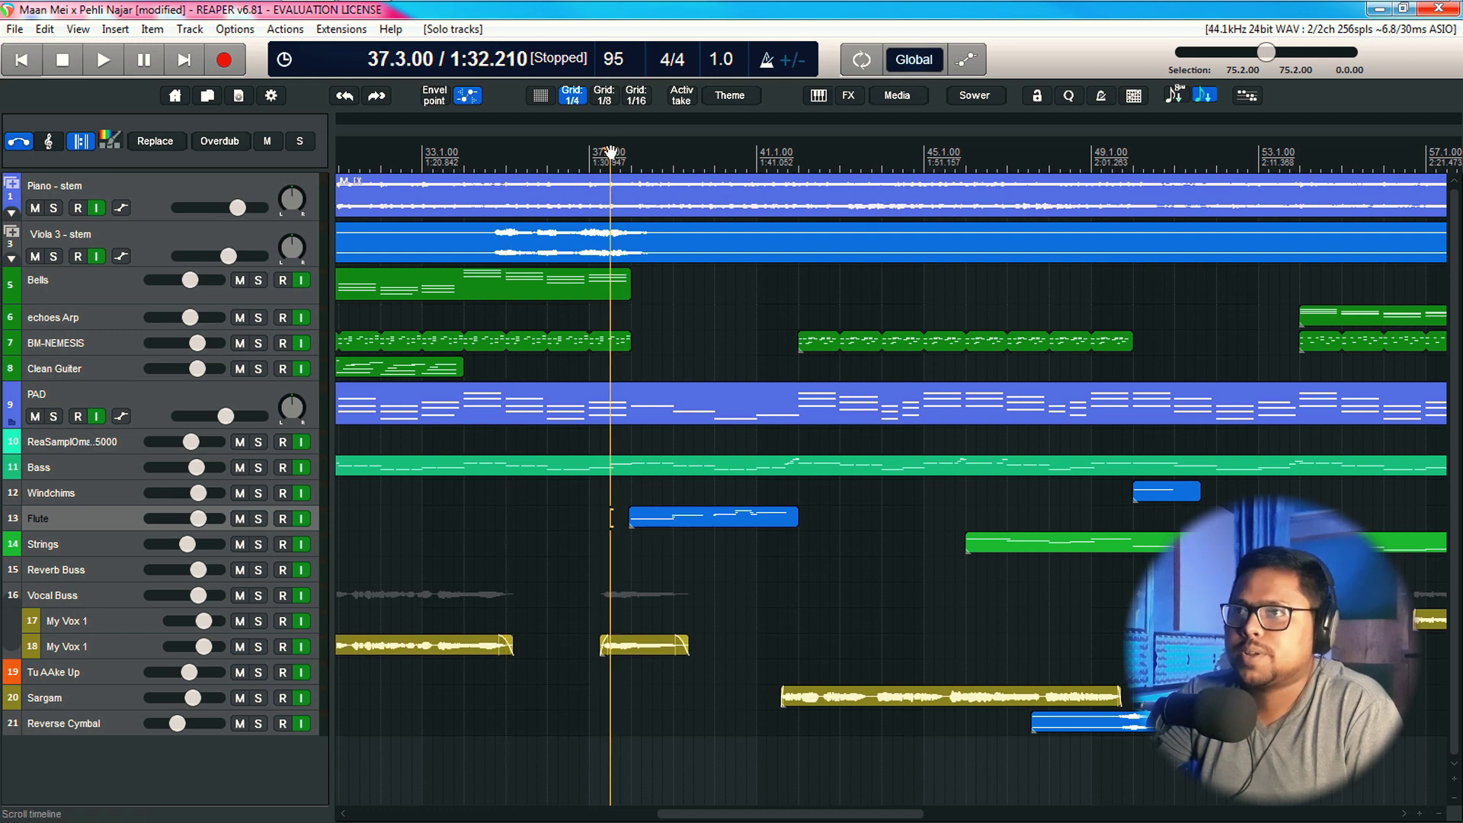
{"action": "left_click", "coordinate": [635, 155]}
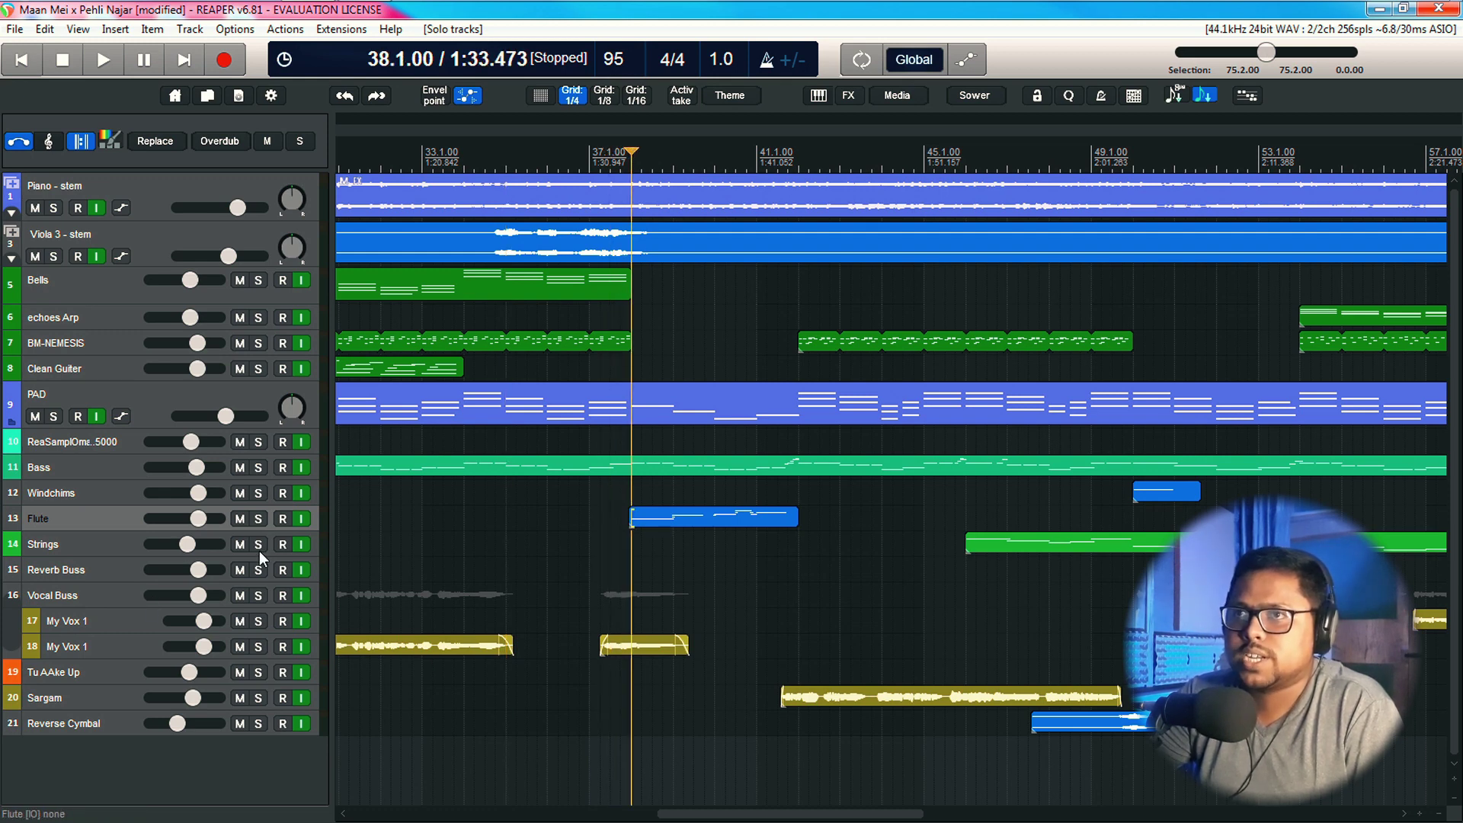
{"action": "left_click", "coordinate": [259, 518]}
{"action": "key", "text": "space"}
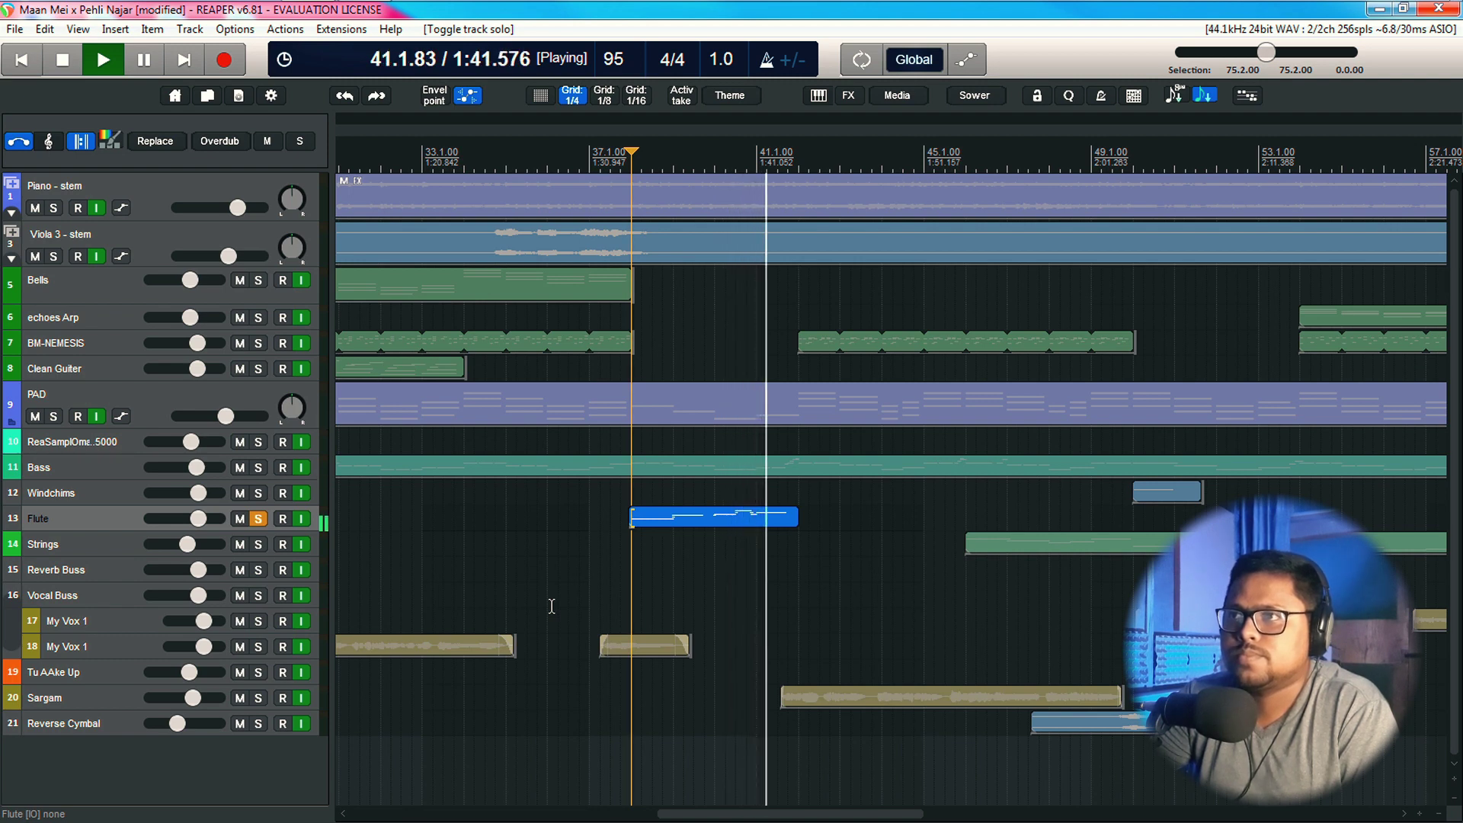
{"action": "key", "text": "space"}
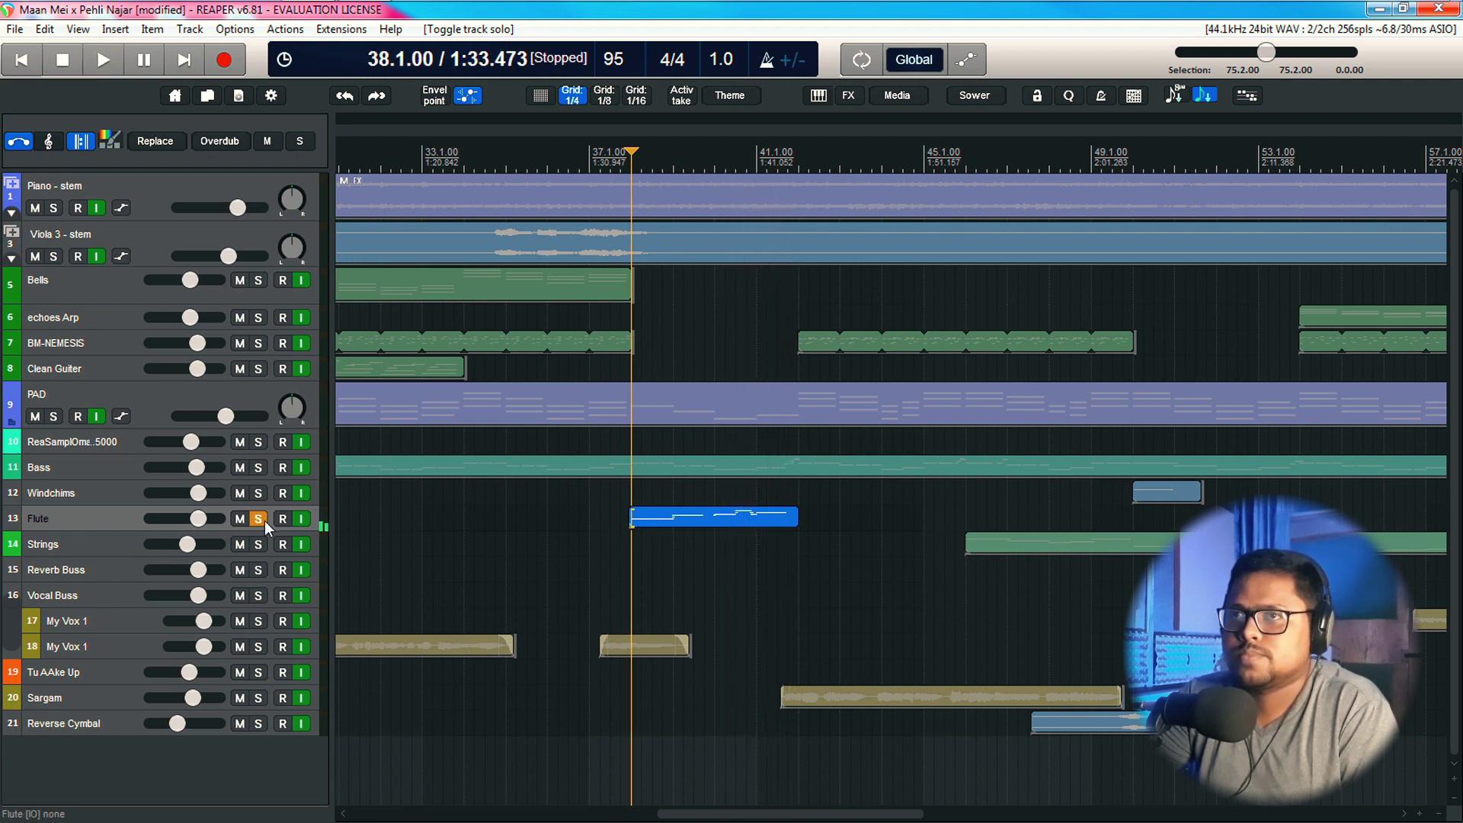
{"action": "left_click", "coordinate": [263, 519]}
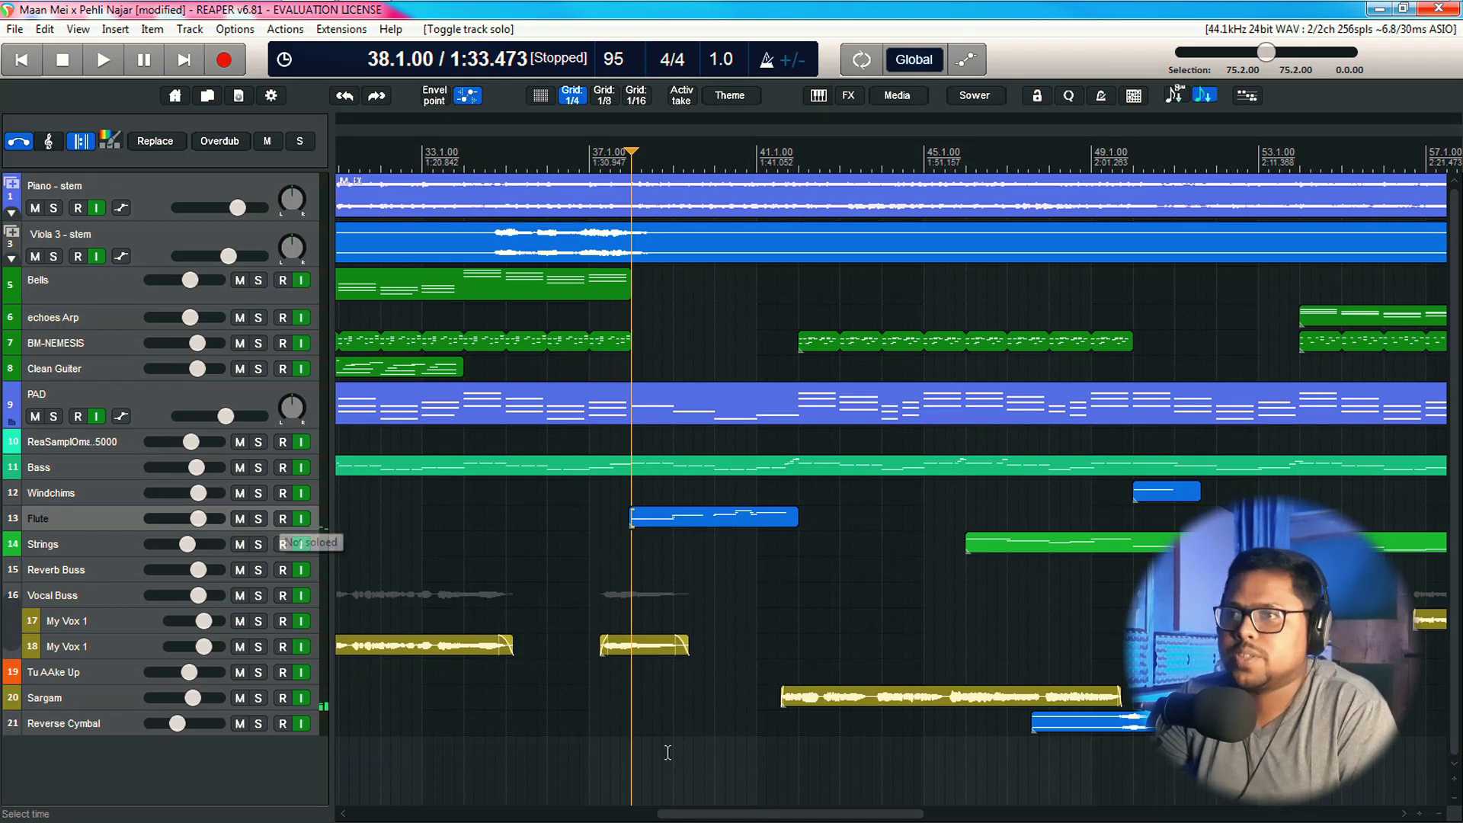
Play the full mix from 41.1 through the Sargam section past the Strings entry, and stop playback
{"action": "left_click_drag", "start_coordinate": [747, 819], "coordinate": [754, 820]}
{"action": "scroll", "coordinate": [772, 816], "scroll_direction": "right", "scroll_amount": 2}
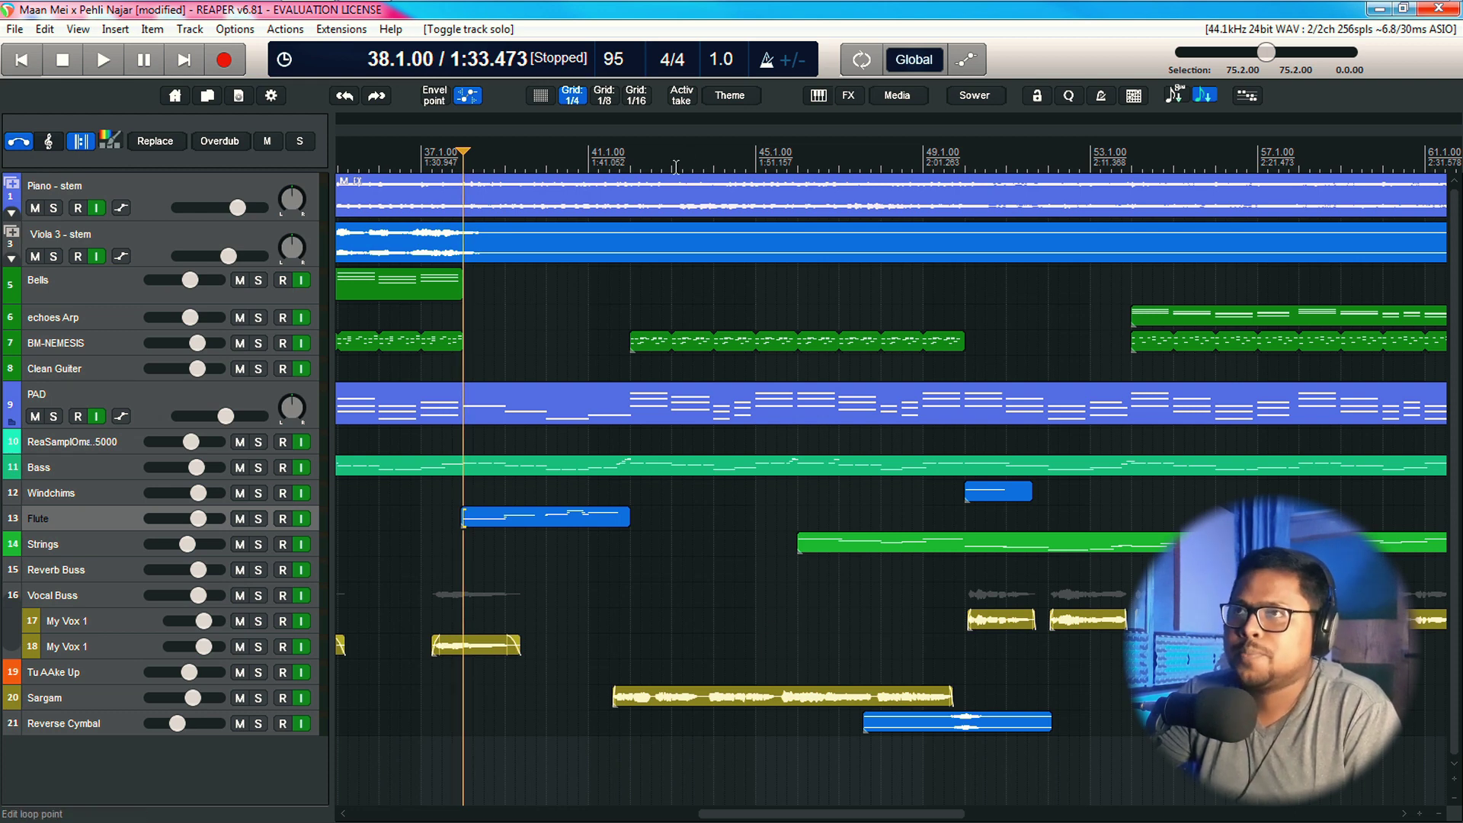
{"action": "left_click", "coordinate": [588, 152]}
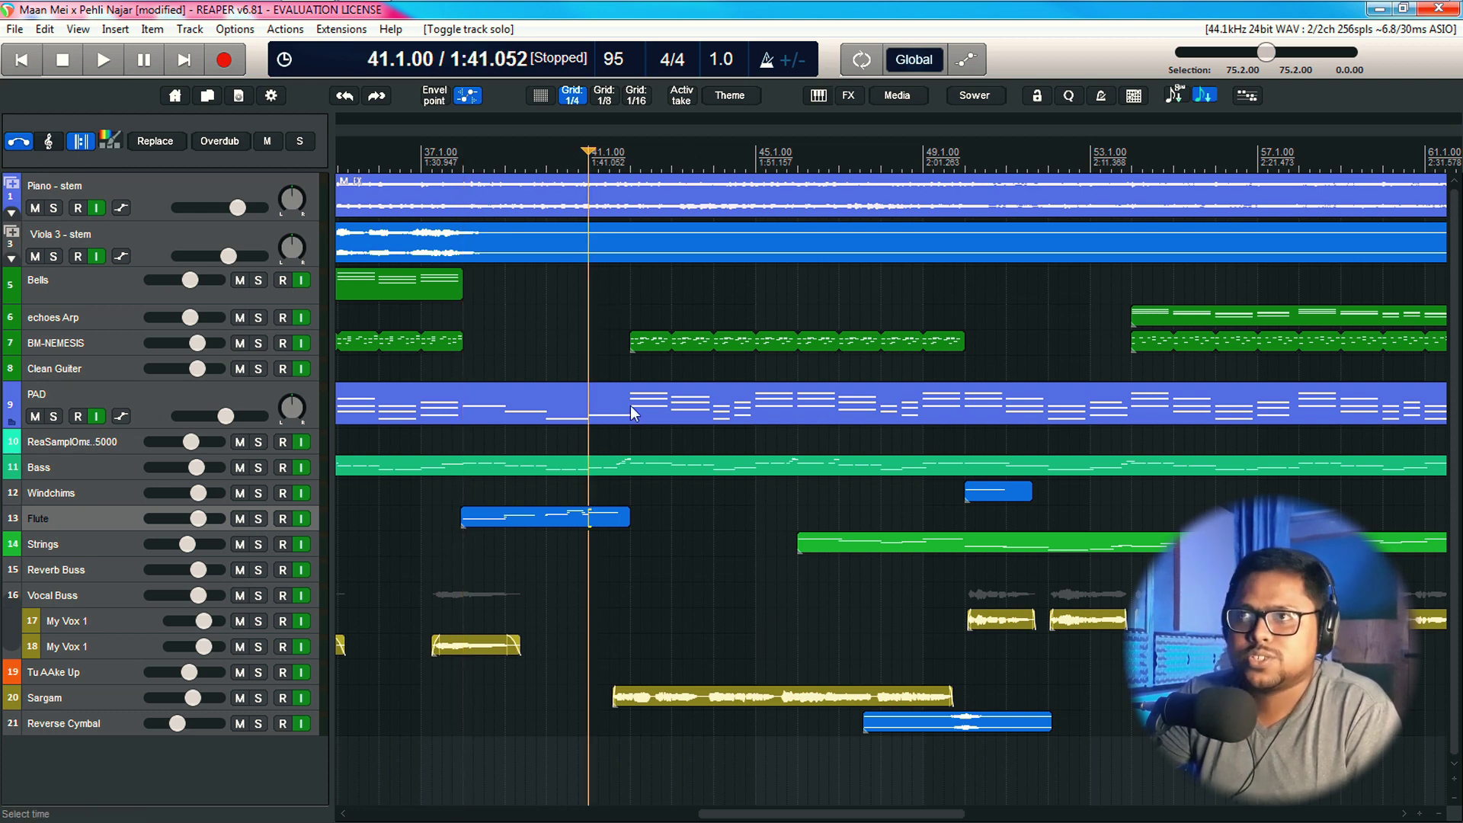
{"action": "key", "text": "space"}
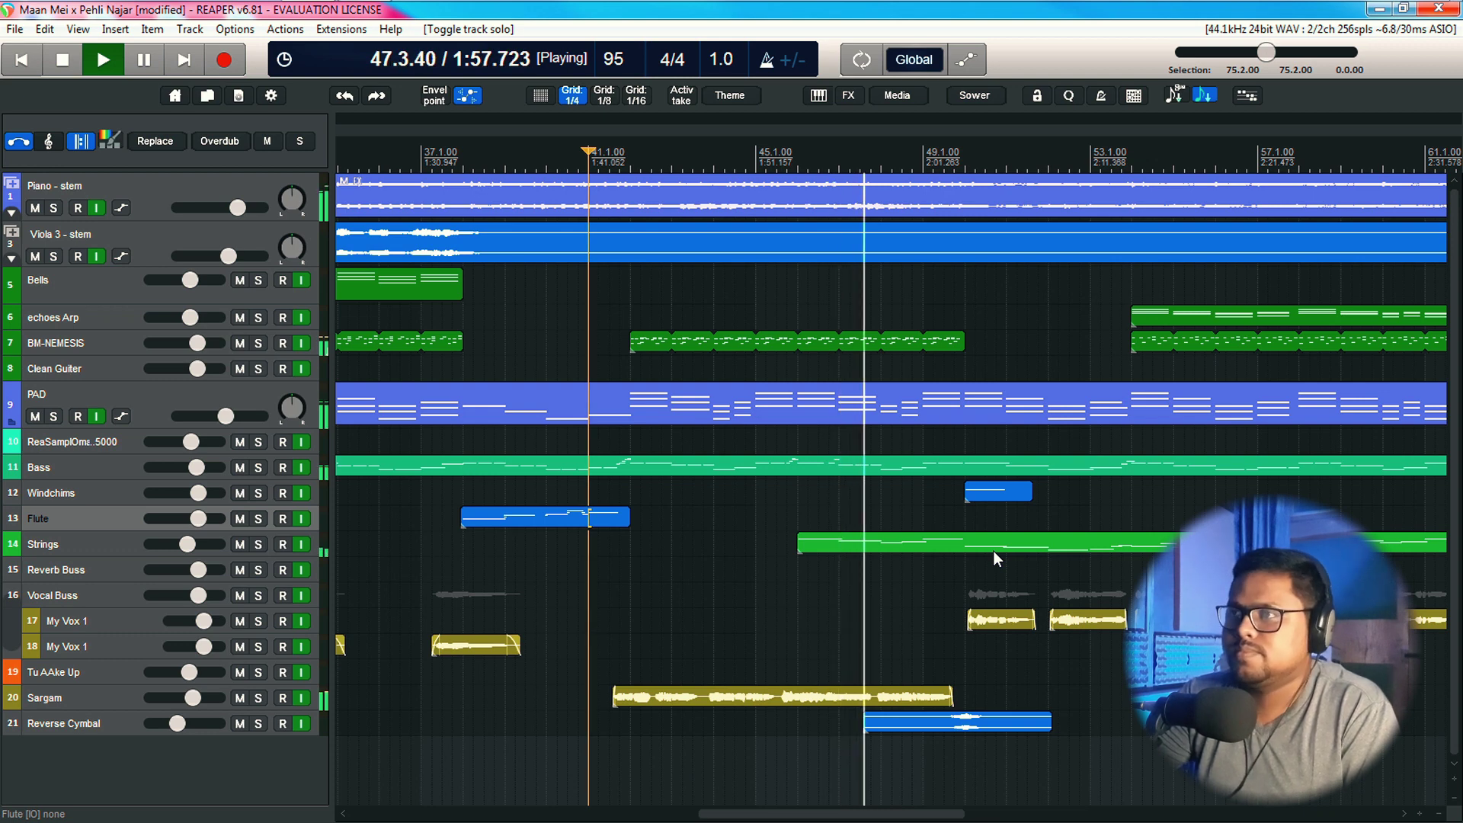
{"action": "key", "text": "space"}
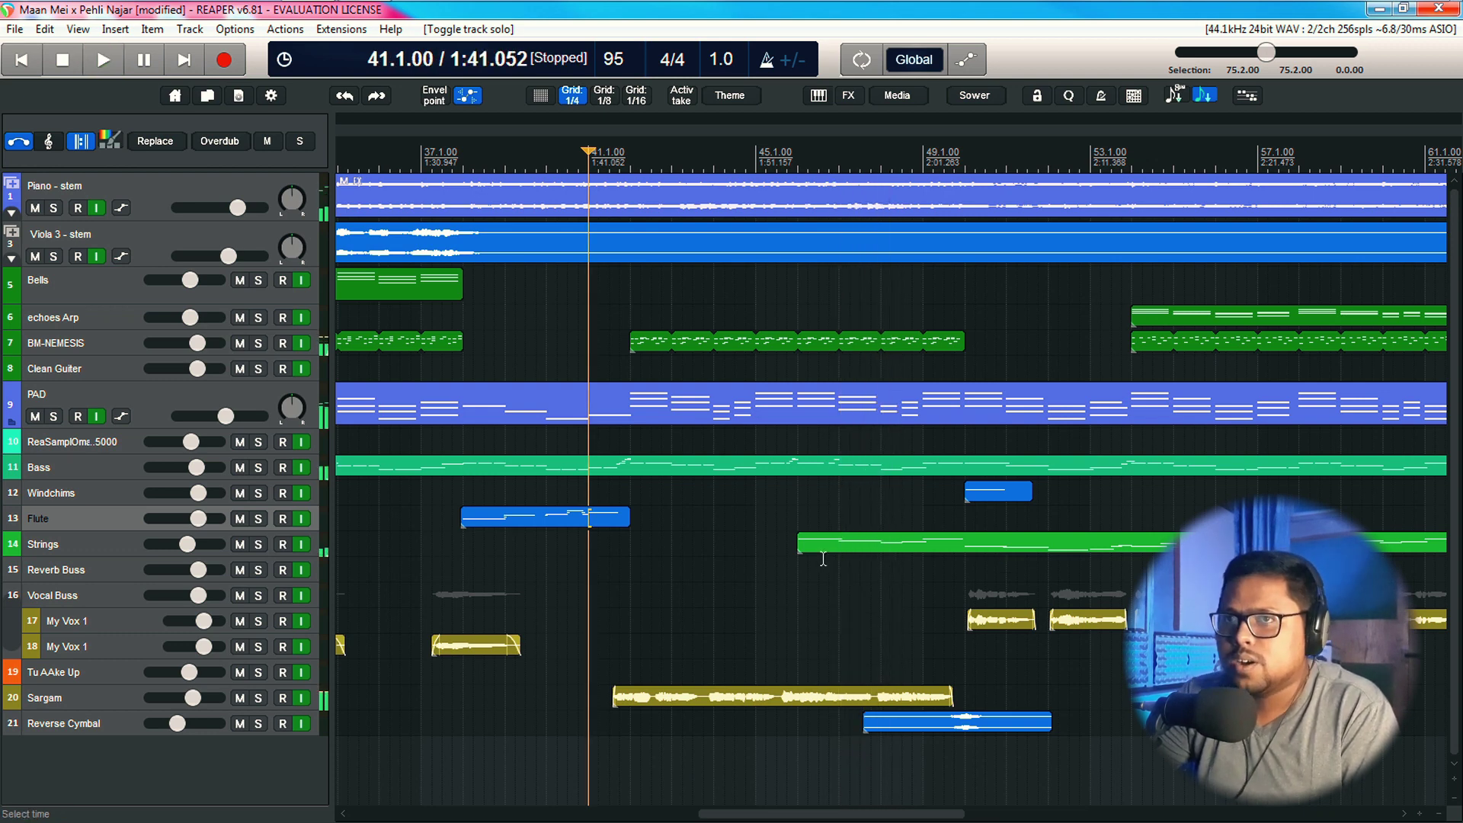
Play the section from 46.1 with Strings soloed, and replay it in the full mix up to the Windchims entry
{"action": "left_click", "coordinate": [798, 518]}
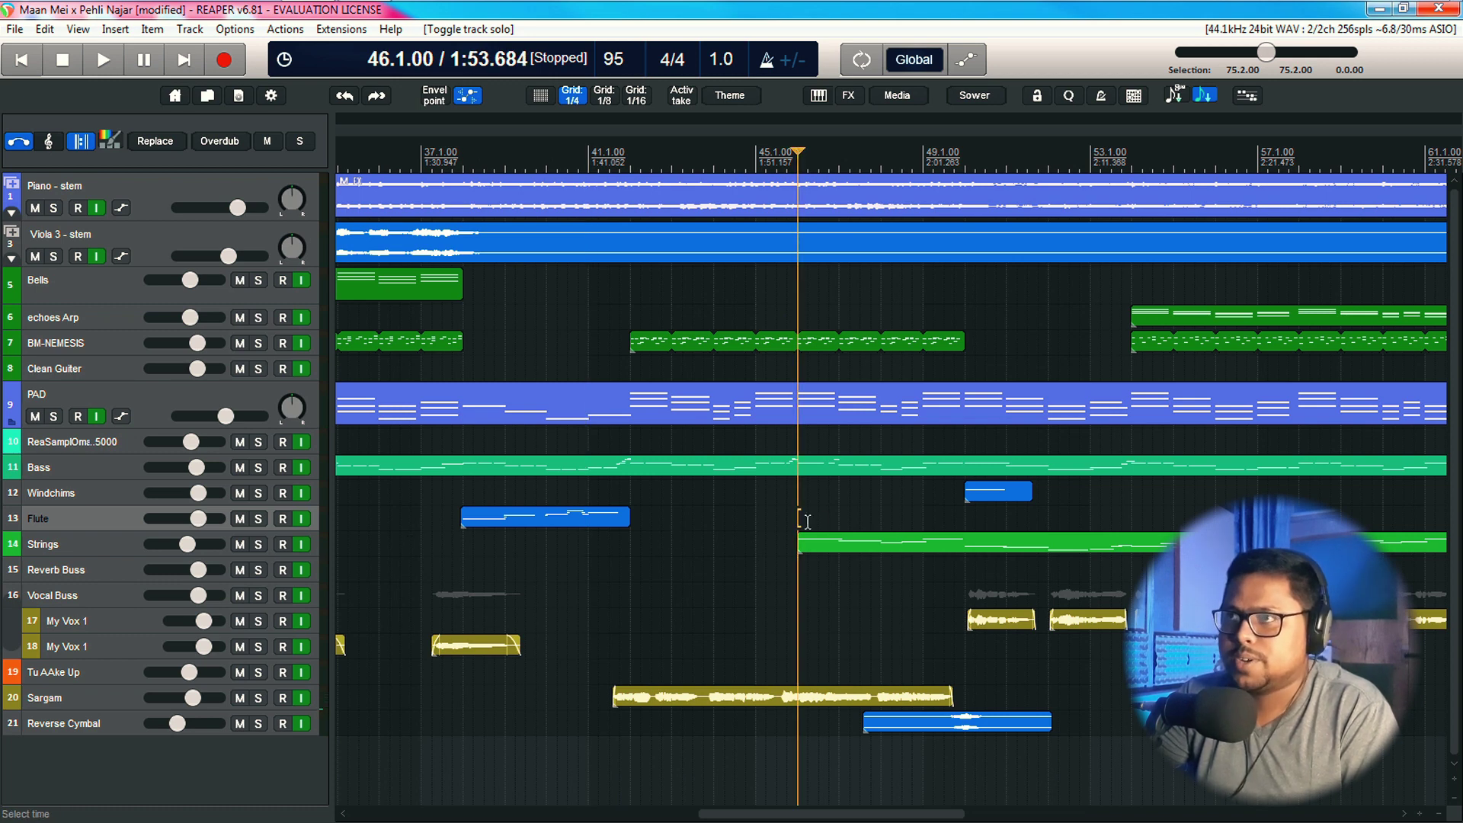
{"action": "left_click", "coordinate": [258, 544]}
{"action": "key", "text": "space"}
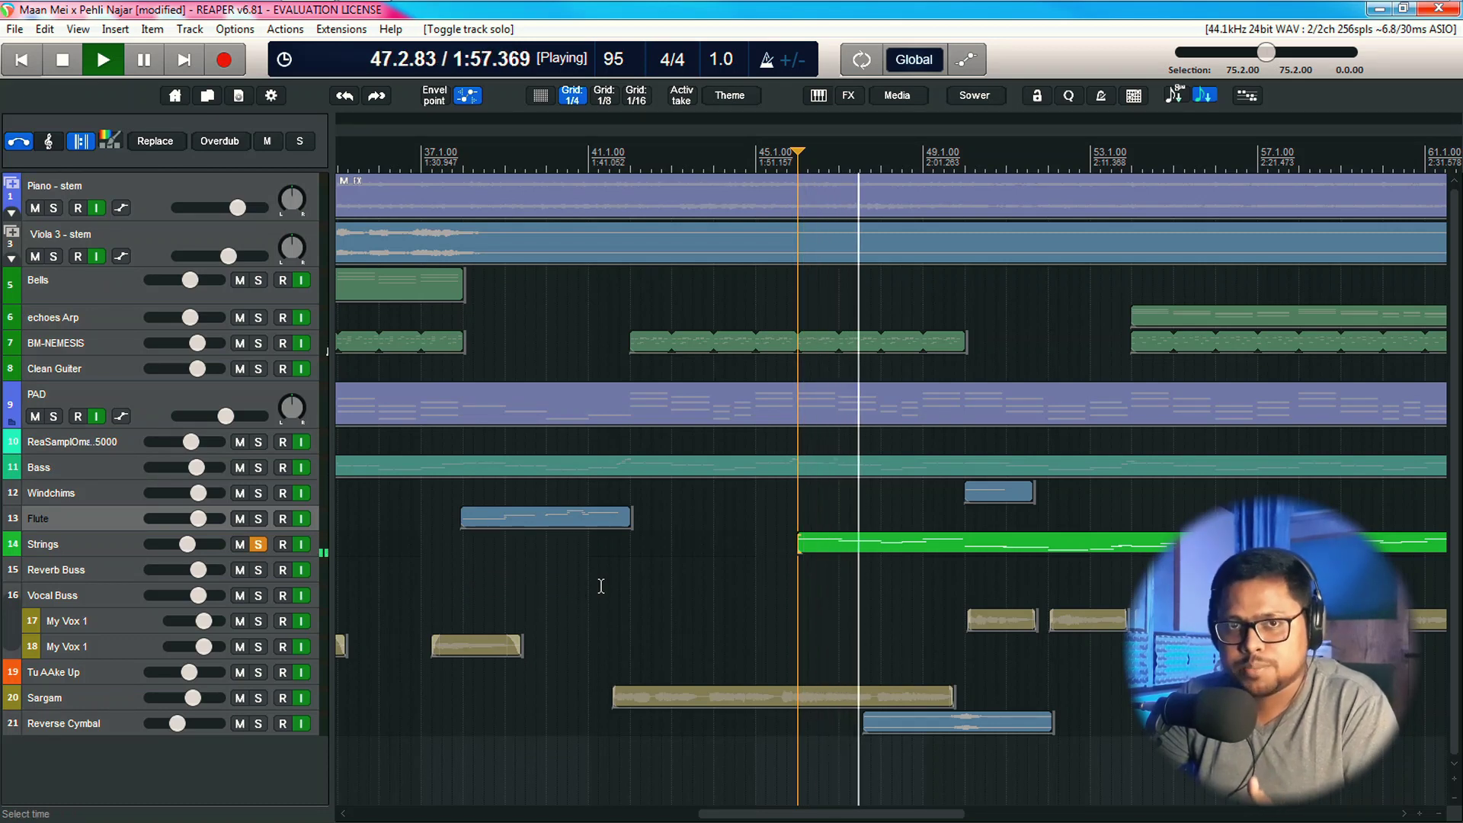
{"action": "key", "text": "space"}
{"action": "left_click", "coordinate": [259, 544]}
{"action": "key", "text": "space"}
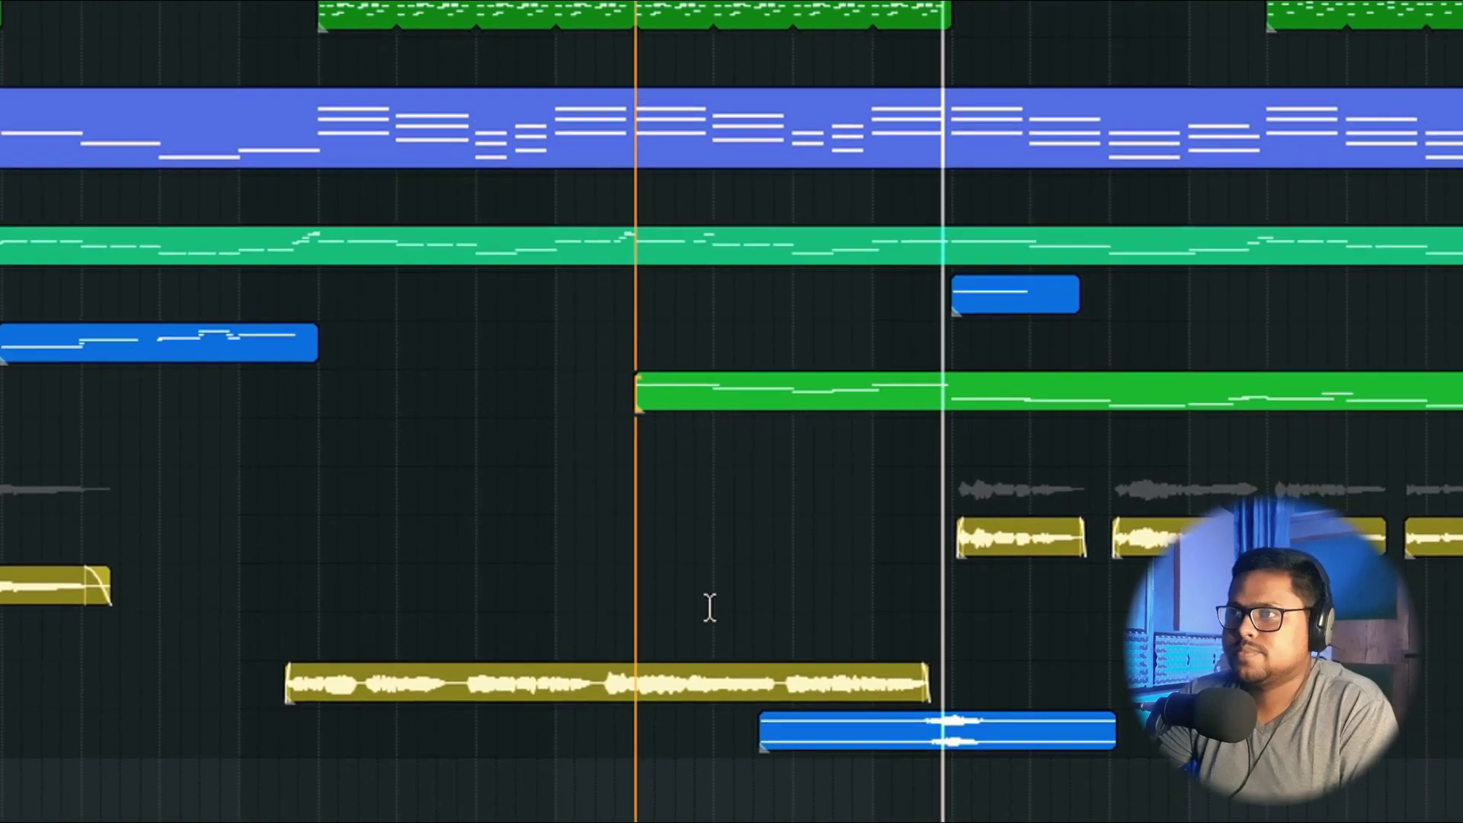
{"action": "key", "text": "space"}
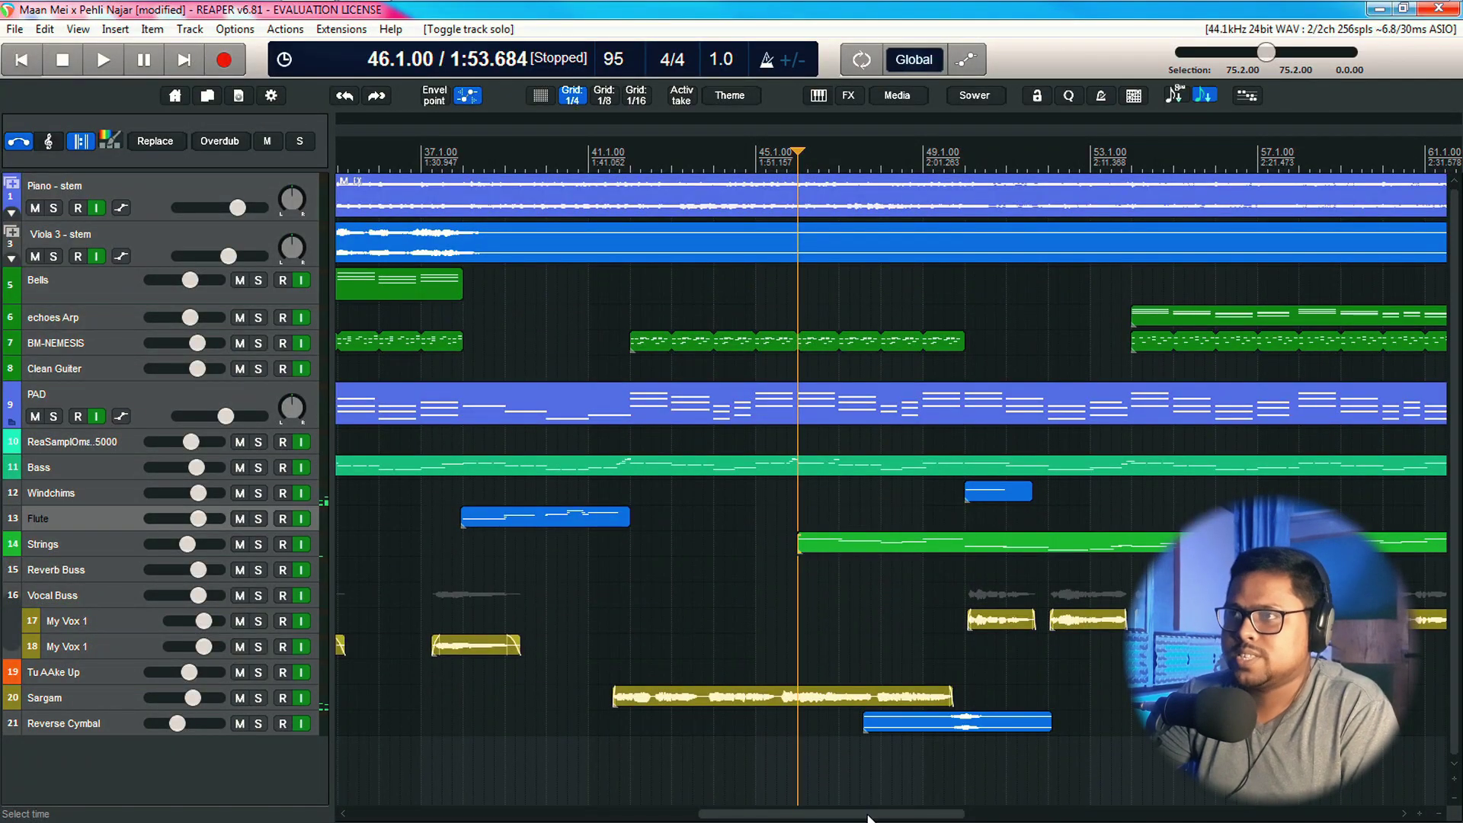
Place the edit cursor at 50.1, solo Piano - stem, play it past 53.1, stop playback, and unsolo the track
{"action": "left_click_drag", "start_coordinate": [868, 818], "coordinate": [945, 817]}
{"action": "scroll", "coordinate": [863, 817], "scroll_direction": "right", "scroll_amount": 3}
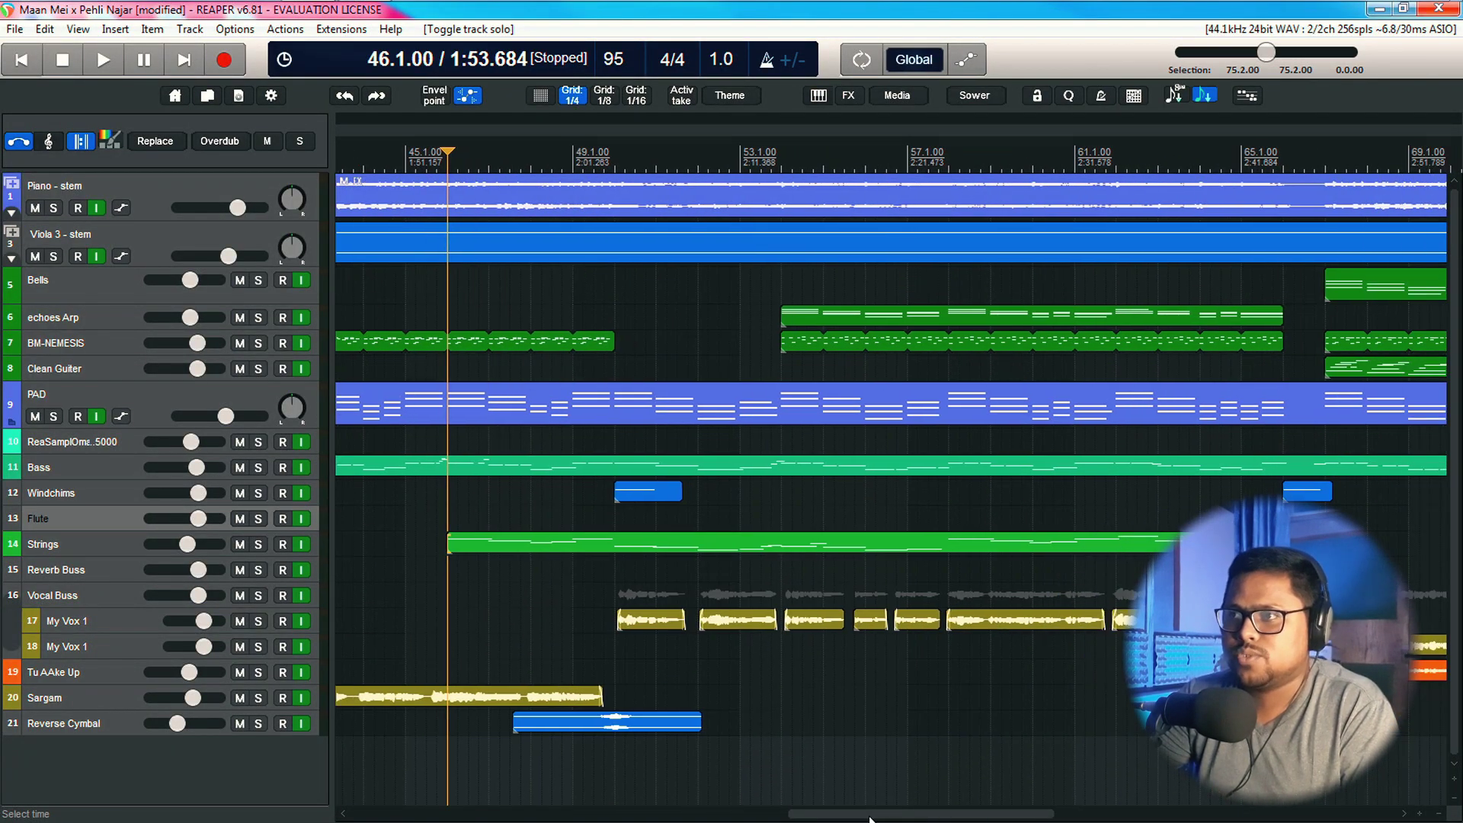
{"action": "left_click", "coordinate": [564, 149]}
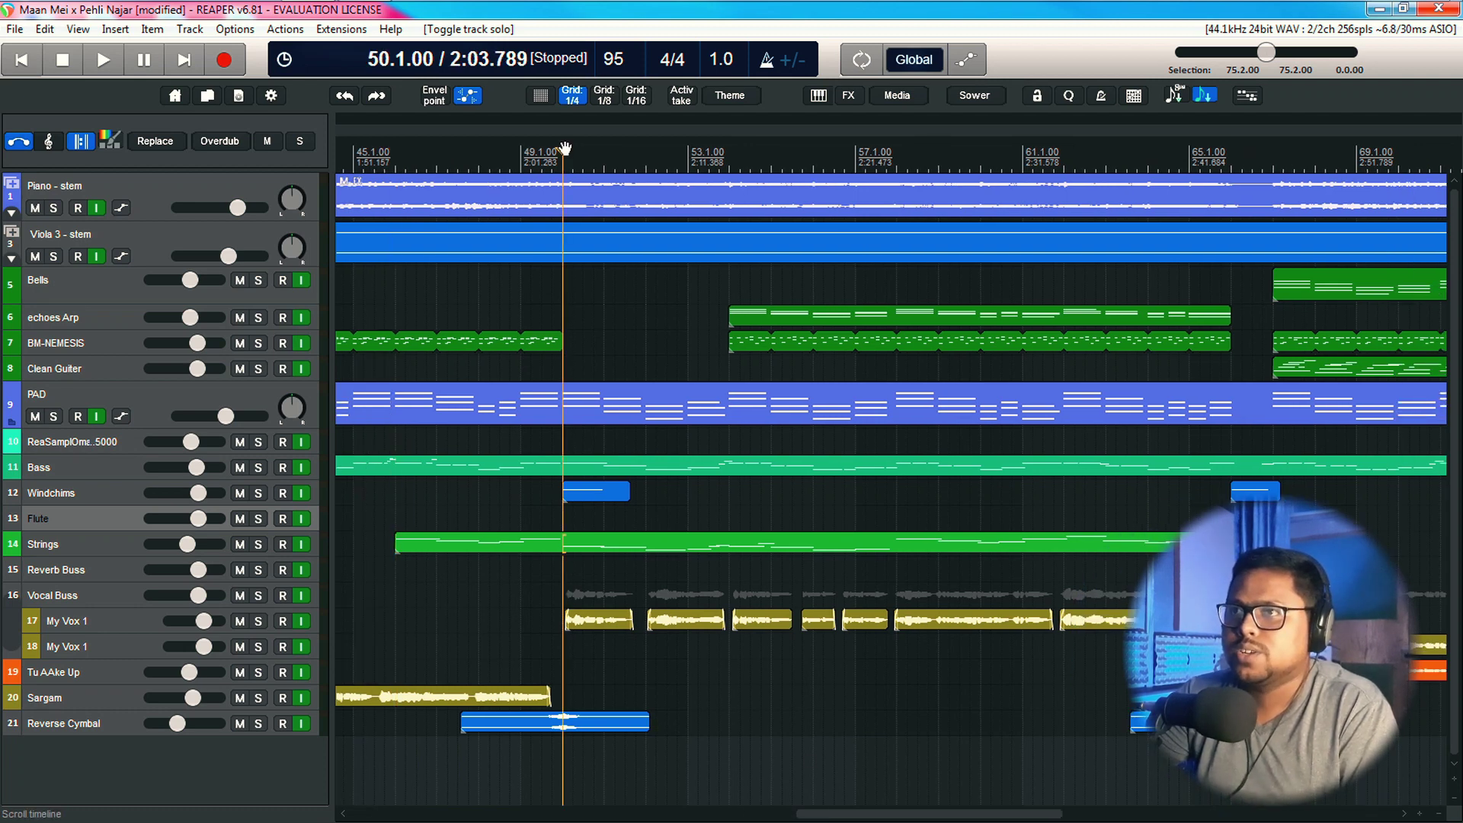
{"action": "left_click", "coordinate": [54, 207]}
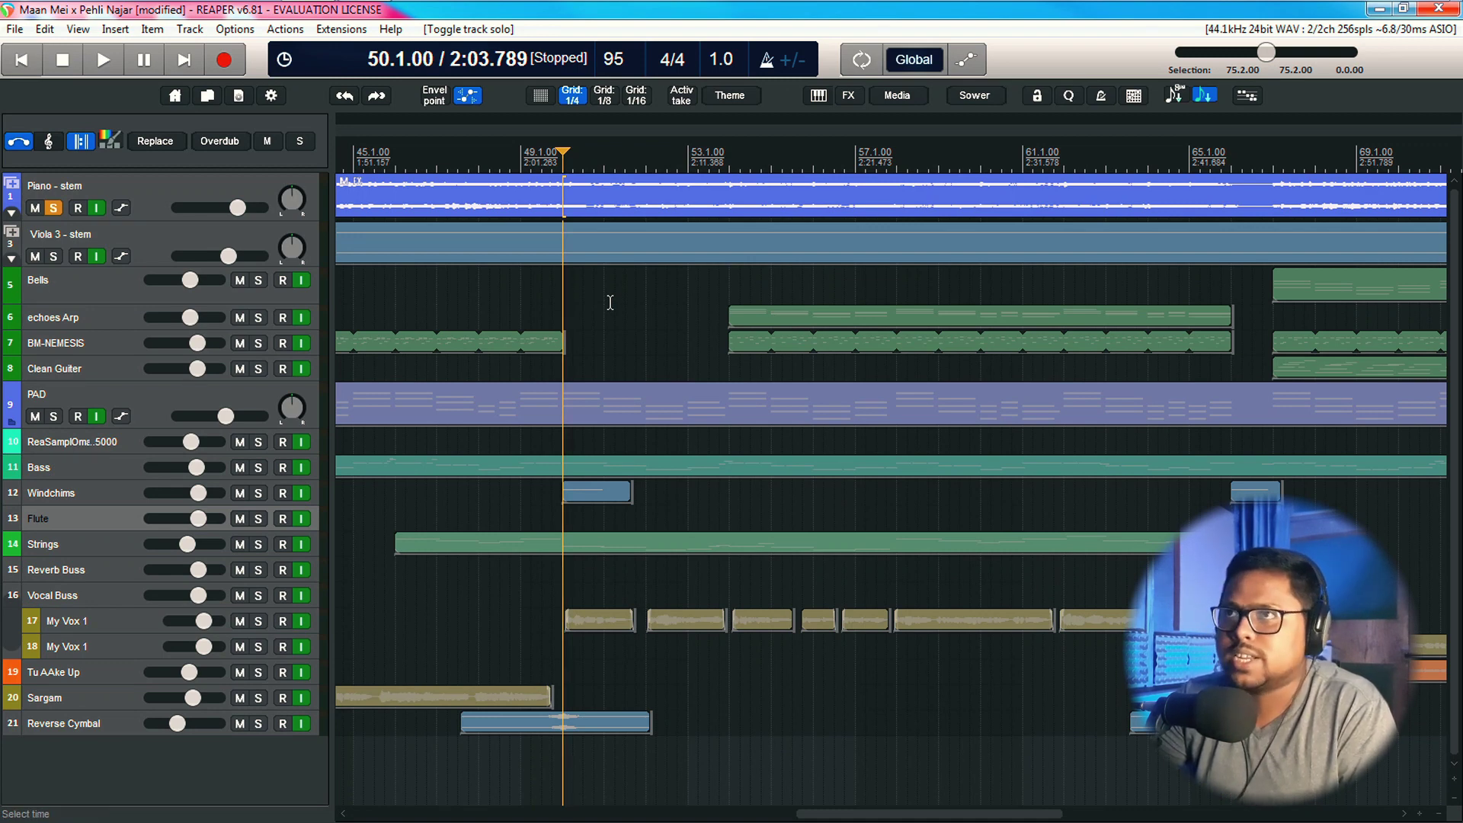
{"action": "key", "text": "space"}
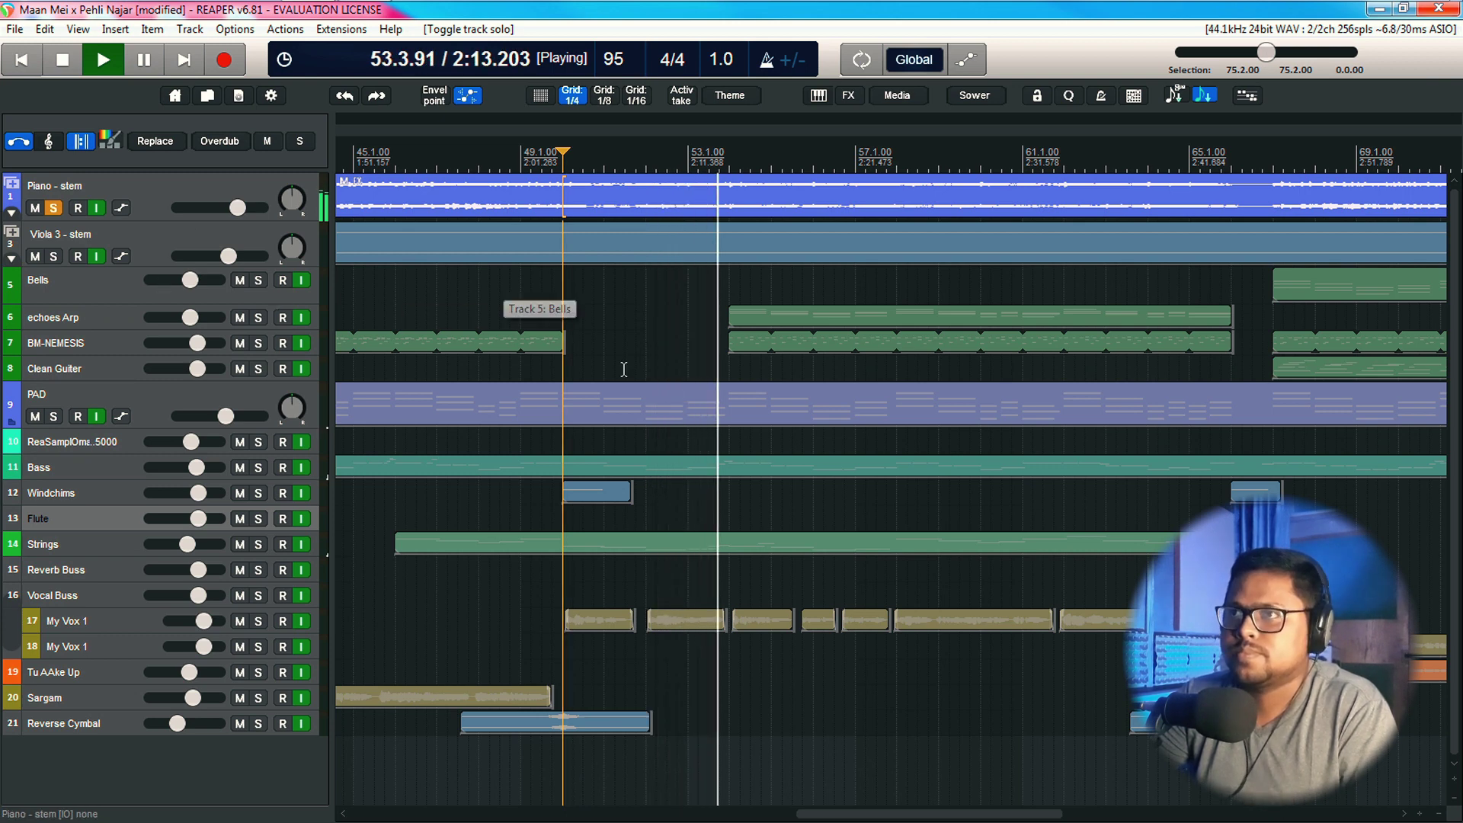
{"action": "key", "text": "space"}
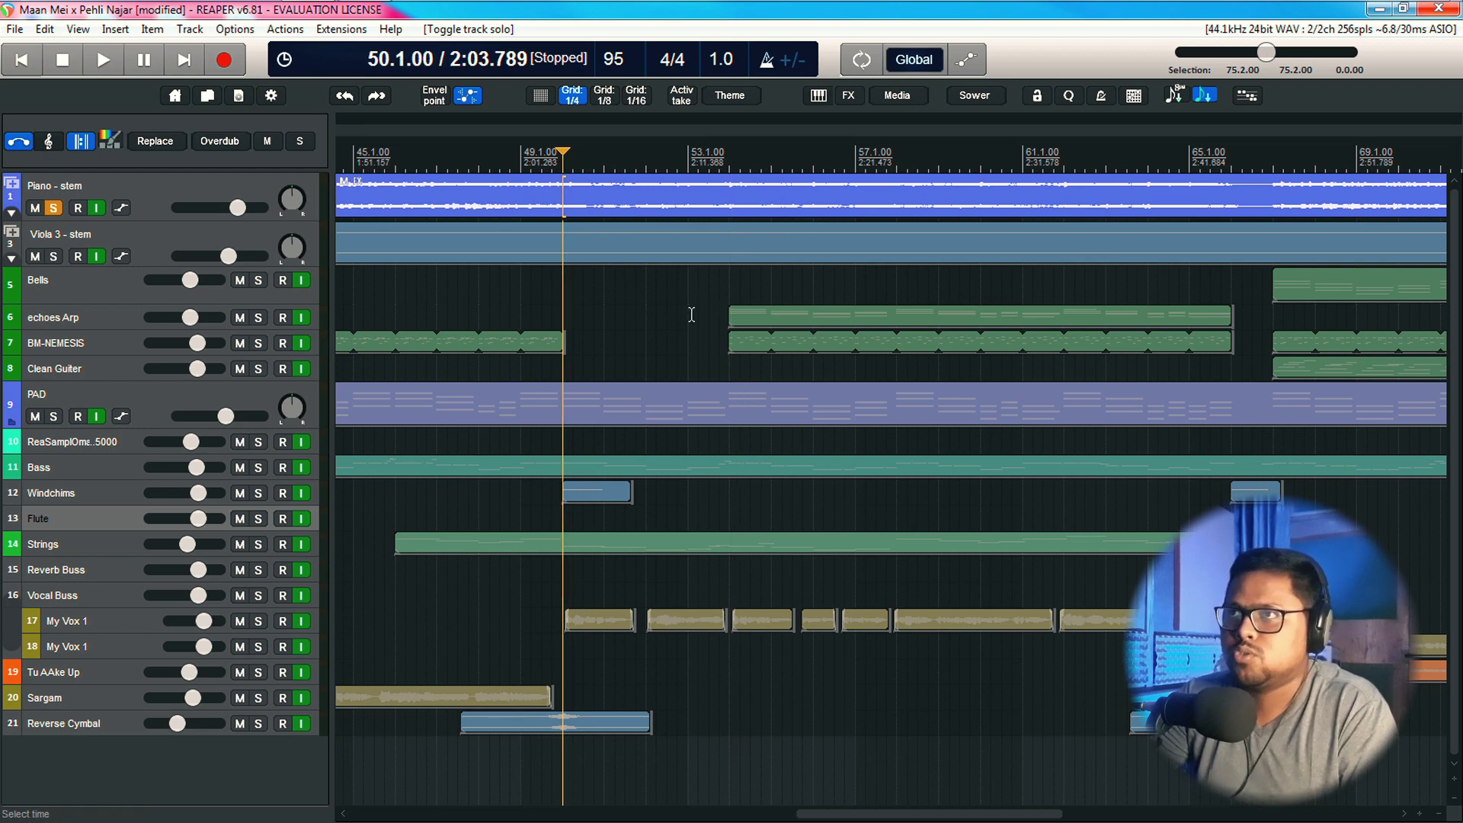
{"action": "left_click", "coordinate": [53, 208]}
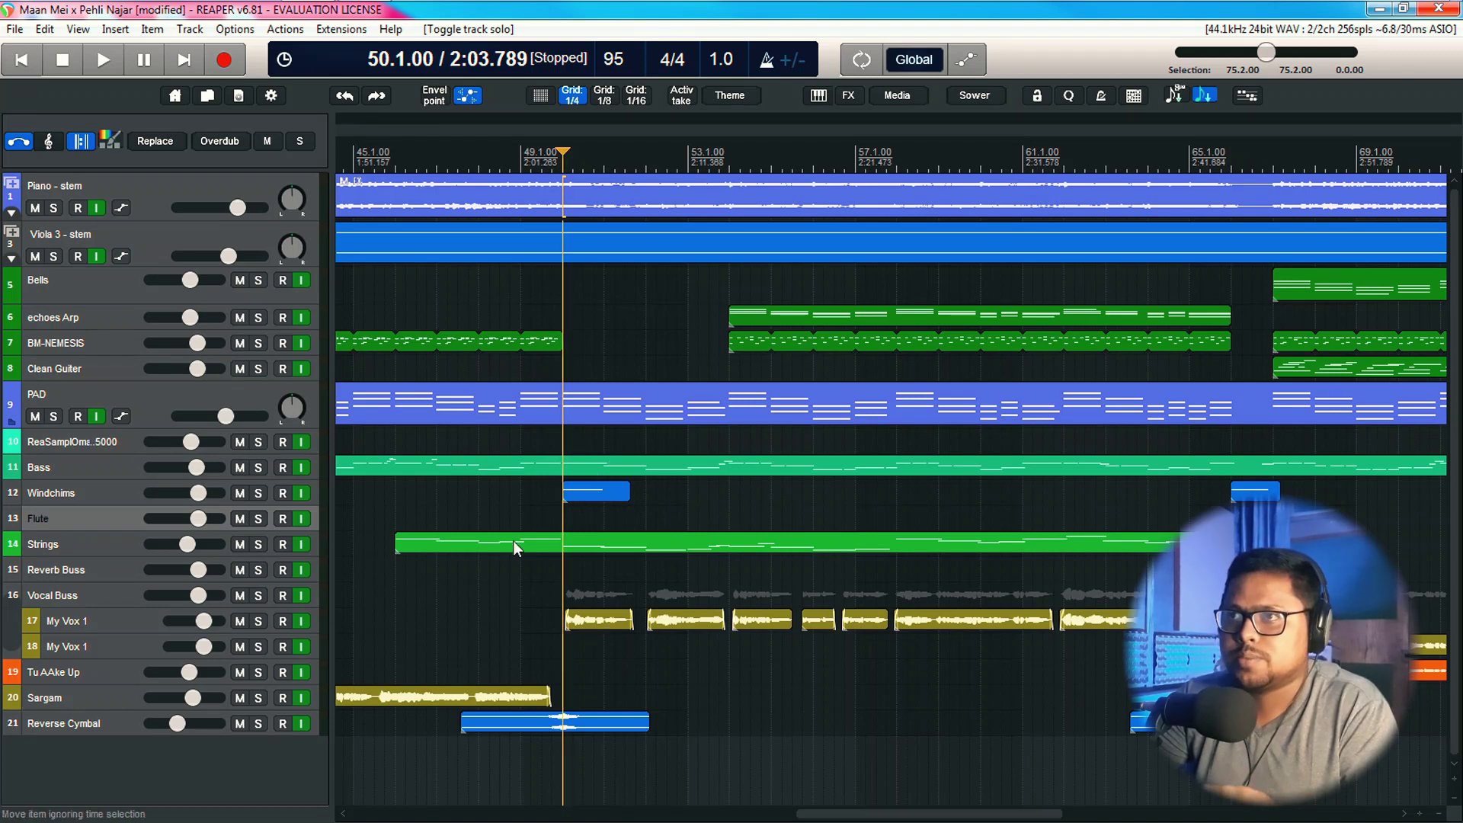
Play the full mix from 49.2 until the echoes Arp item starts, and stop playback
{"action": "left_click", "coordinate": [533, 588]}
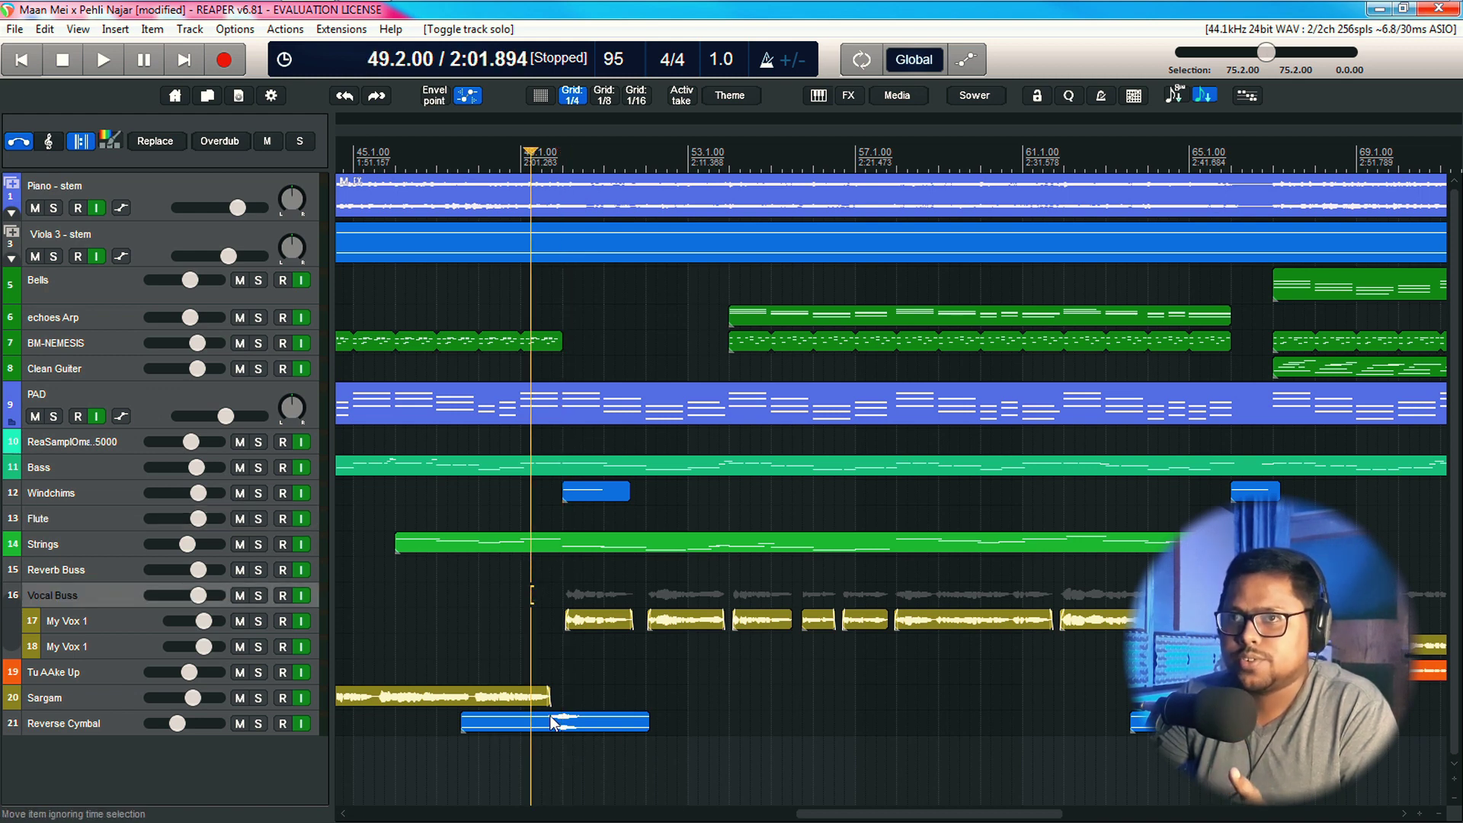
{"action": "key", "text": "space"}
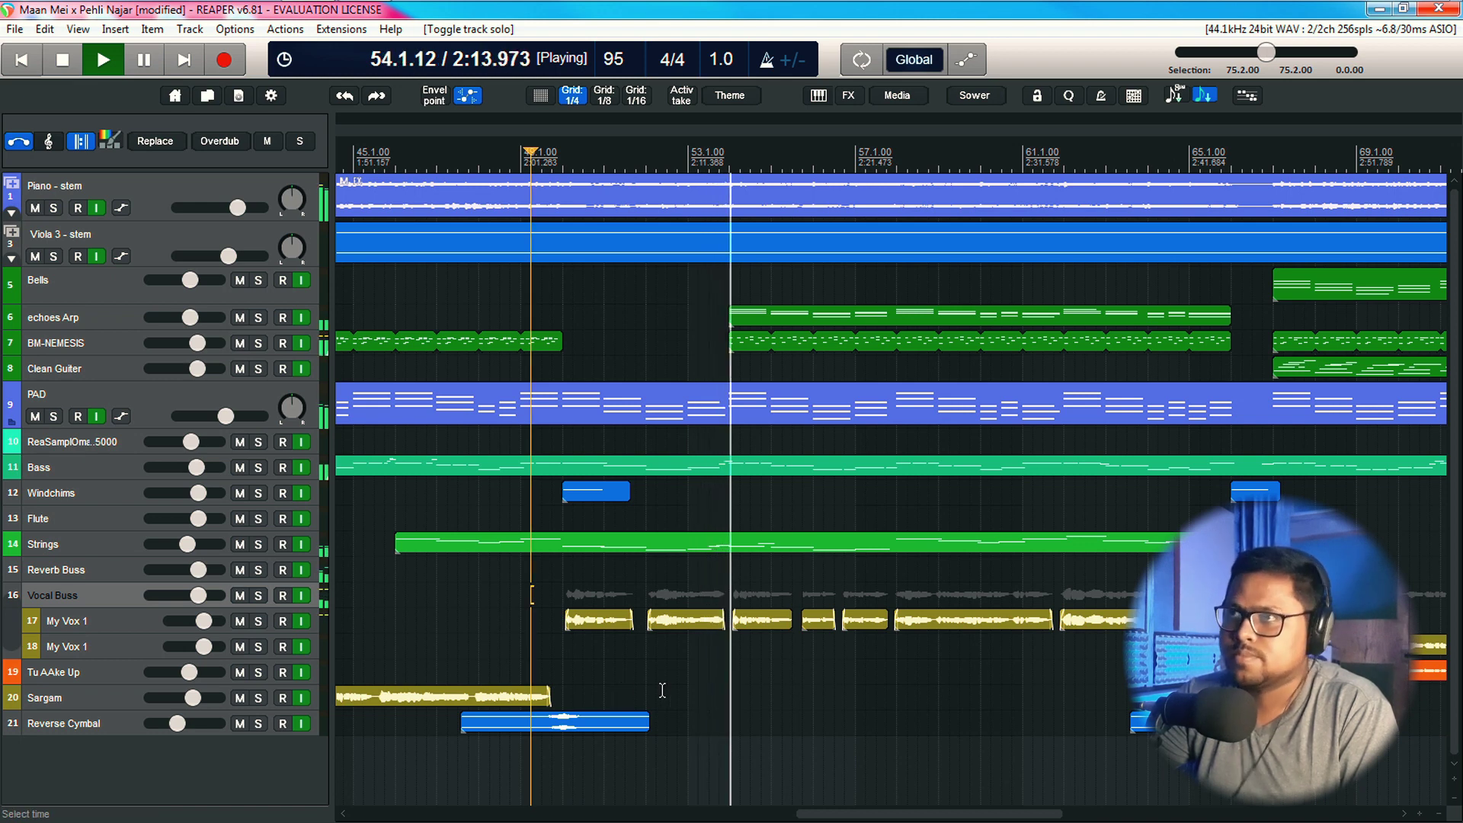
{"action": "key", "text": "space"}
Place the edit cursor at 54.1 where the BM-NEMESIS pattern resumes, solo BM-NEMESIS, and play its pattern
{"action": "left_click_drag", "start_coordinate": [840, 819], "coordinate": [873, 819]}
{"action": "left_click", "coordinate": [609, 159]}
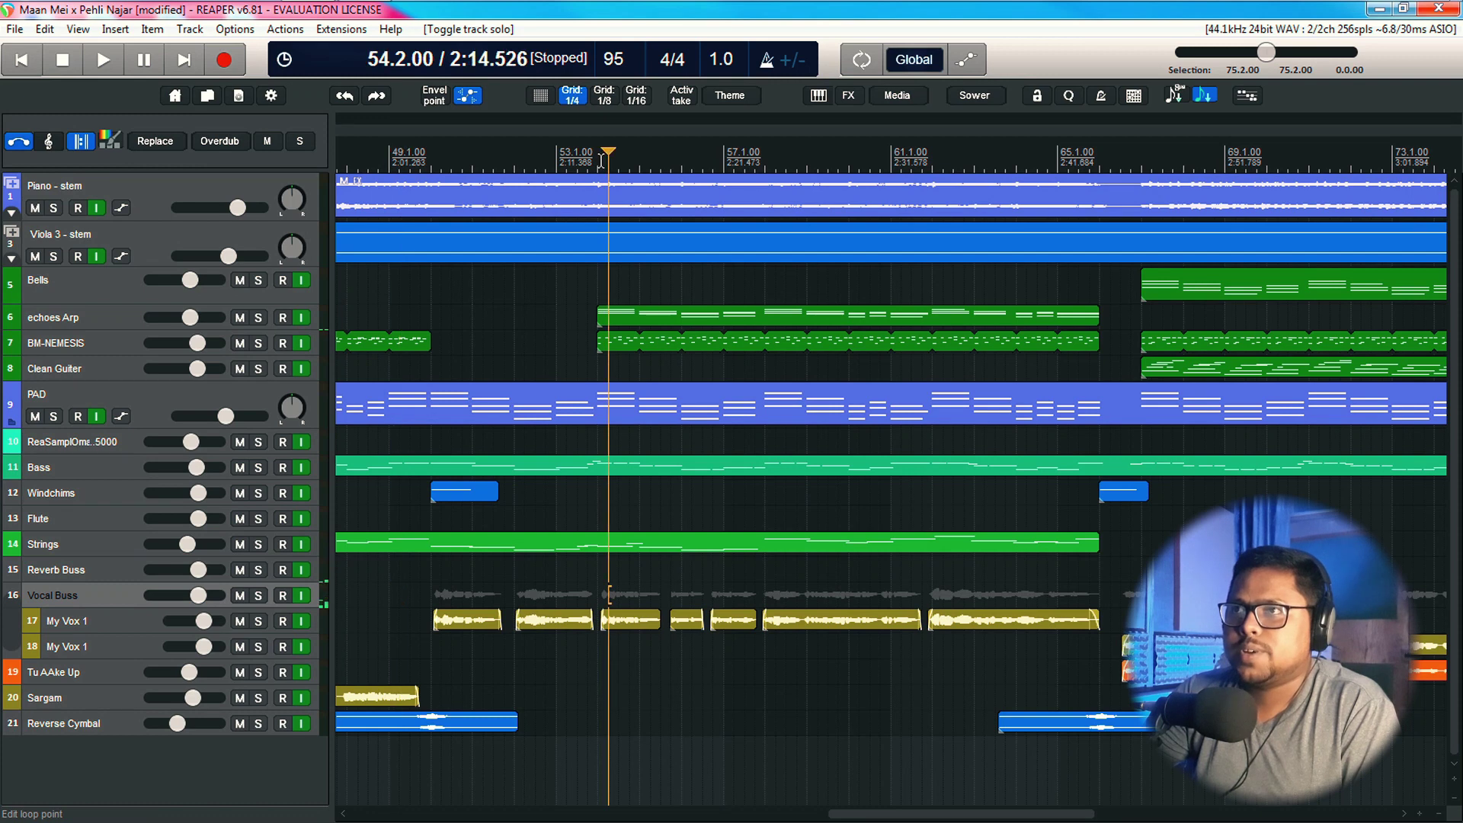
{"action": "left_click", "coordinate": [599, 156]}
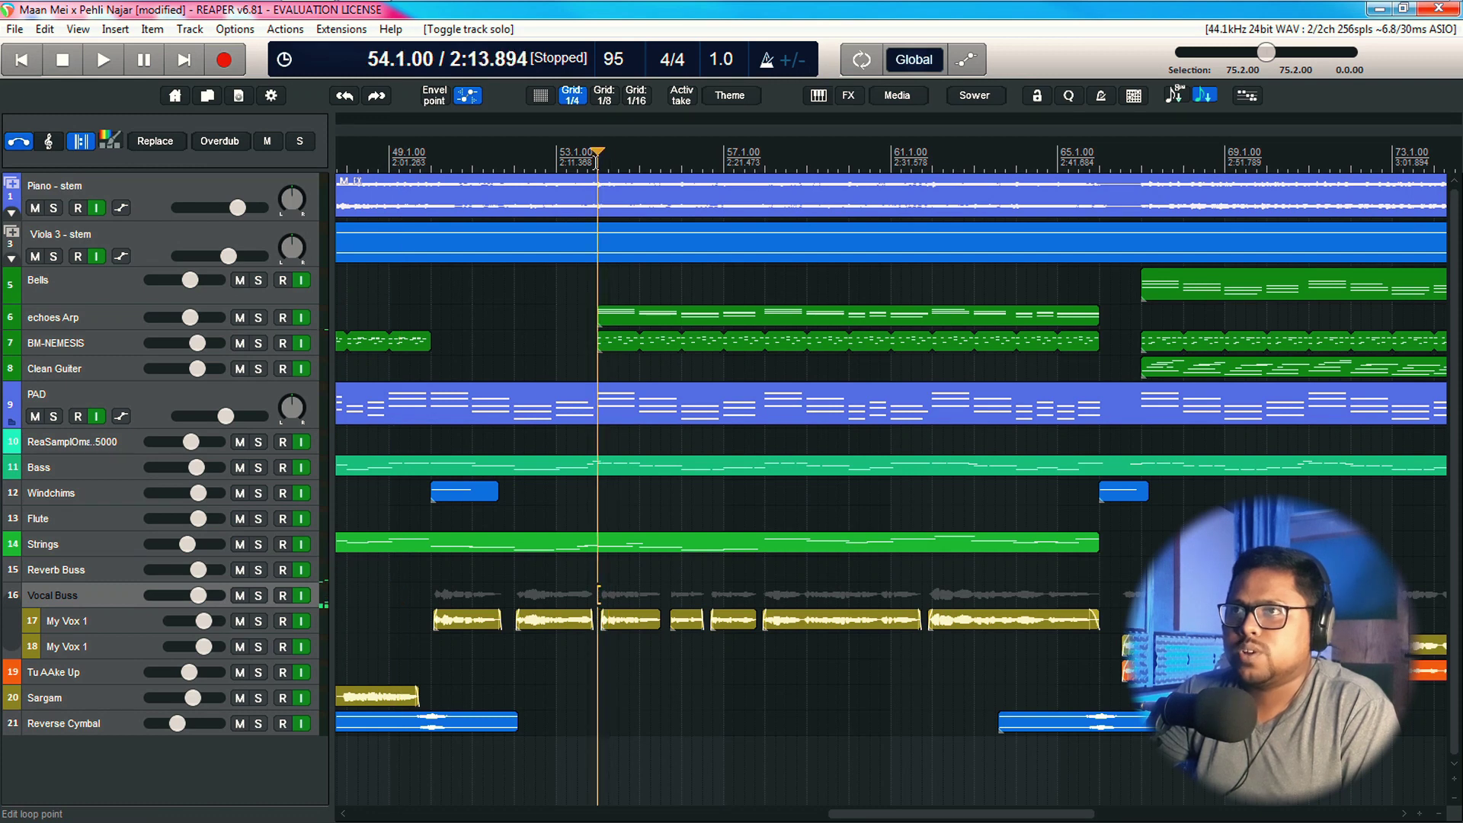
{"action": "left_click", "coordinate": [258, 343]}
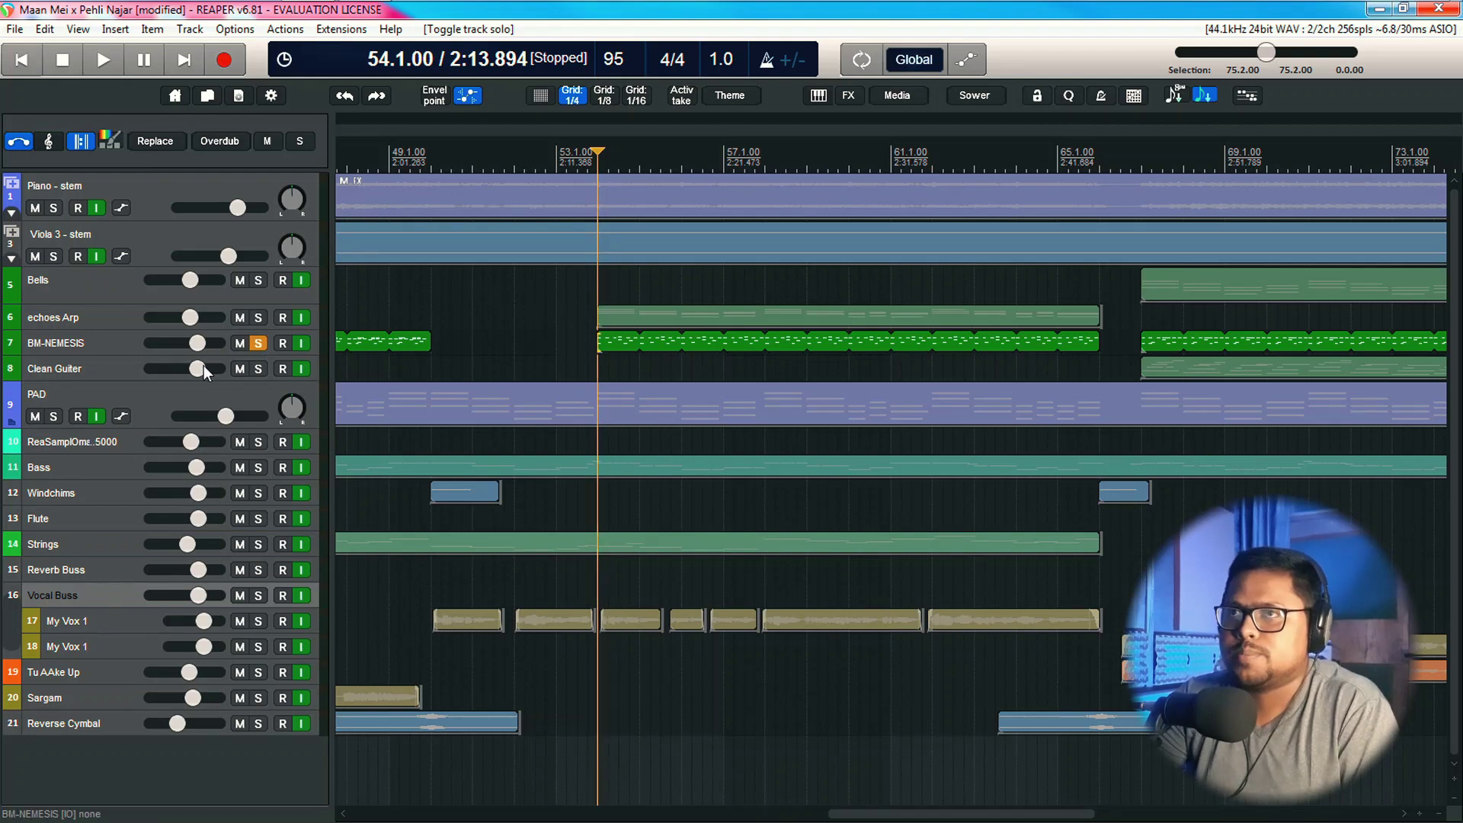
{"action": "scroll", "coordinate": [218, 359], "scroll_direction": "up", "scroll_amount": 4}
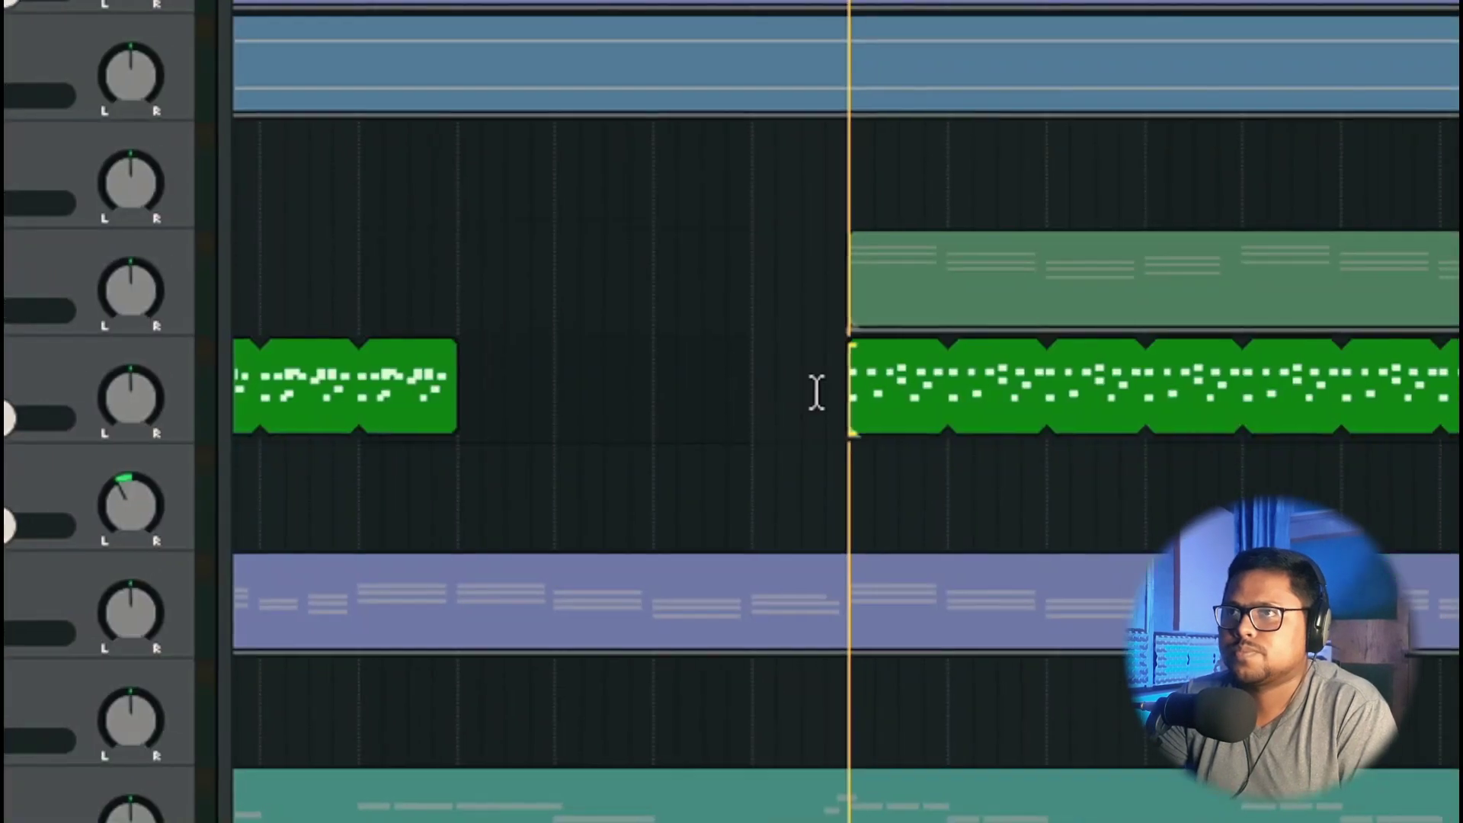
{"action": "key", "text": "space"}
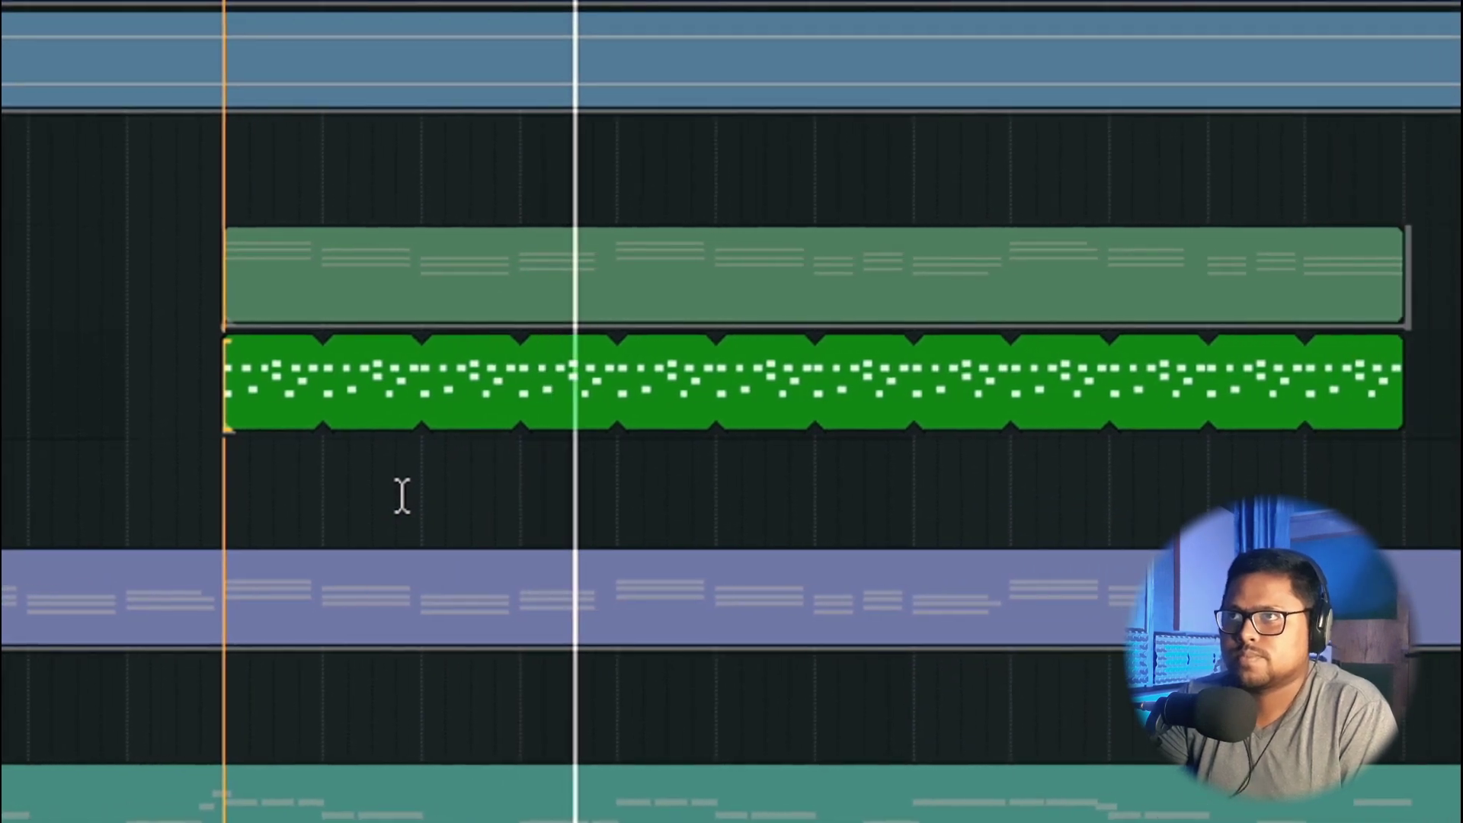
{"action": "key", "text": "space"}
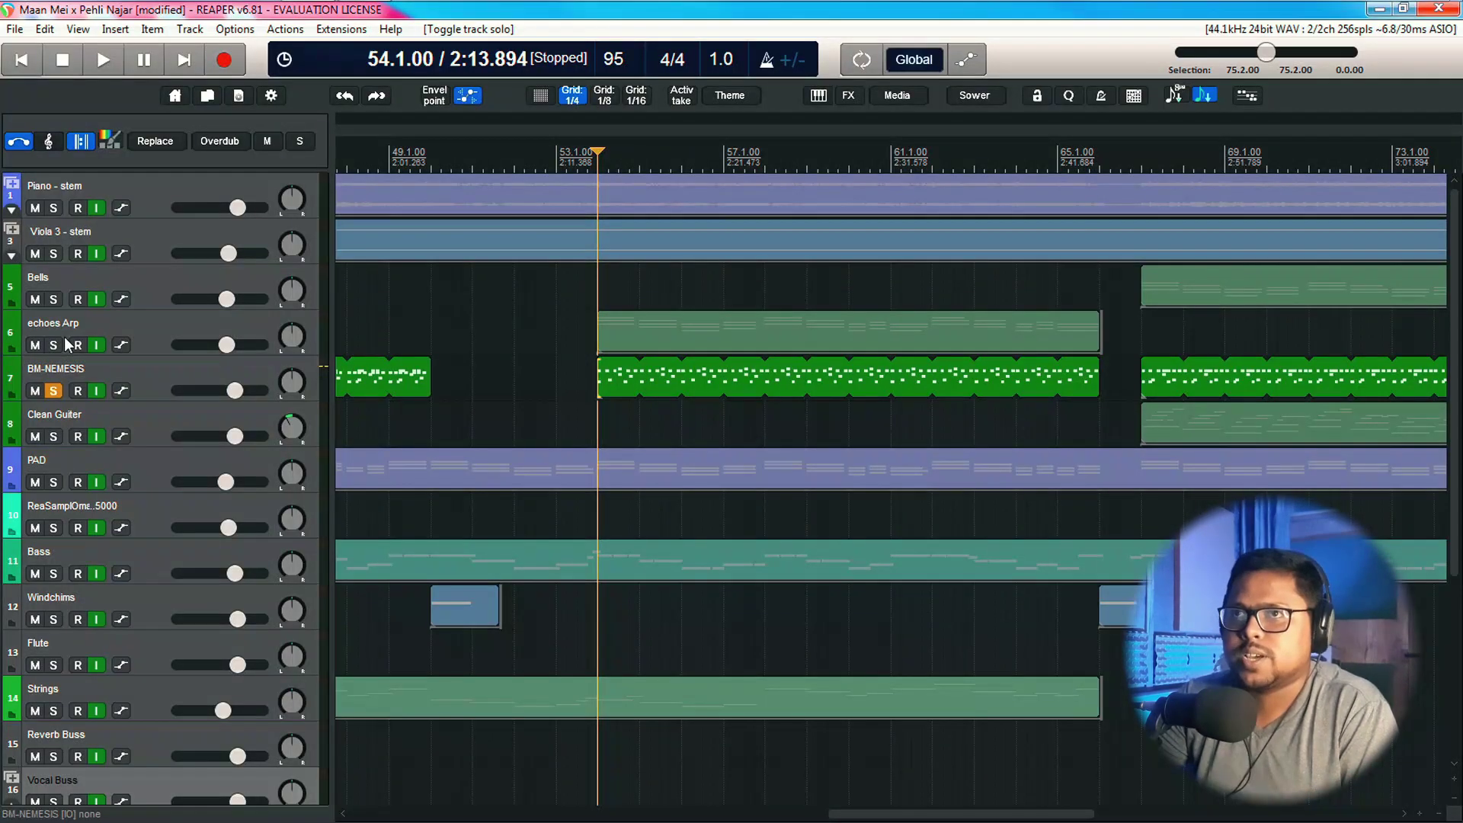
Play echoes Arp together with the soloed BM-NEMESIS from 54.1, layer in Strings during playback, then stop and unsolo Strings
{"action": "left_click", "coordinate": [53, 345]}
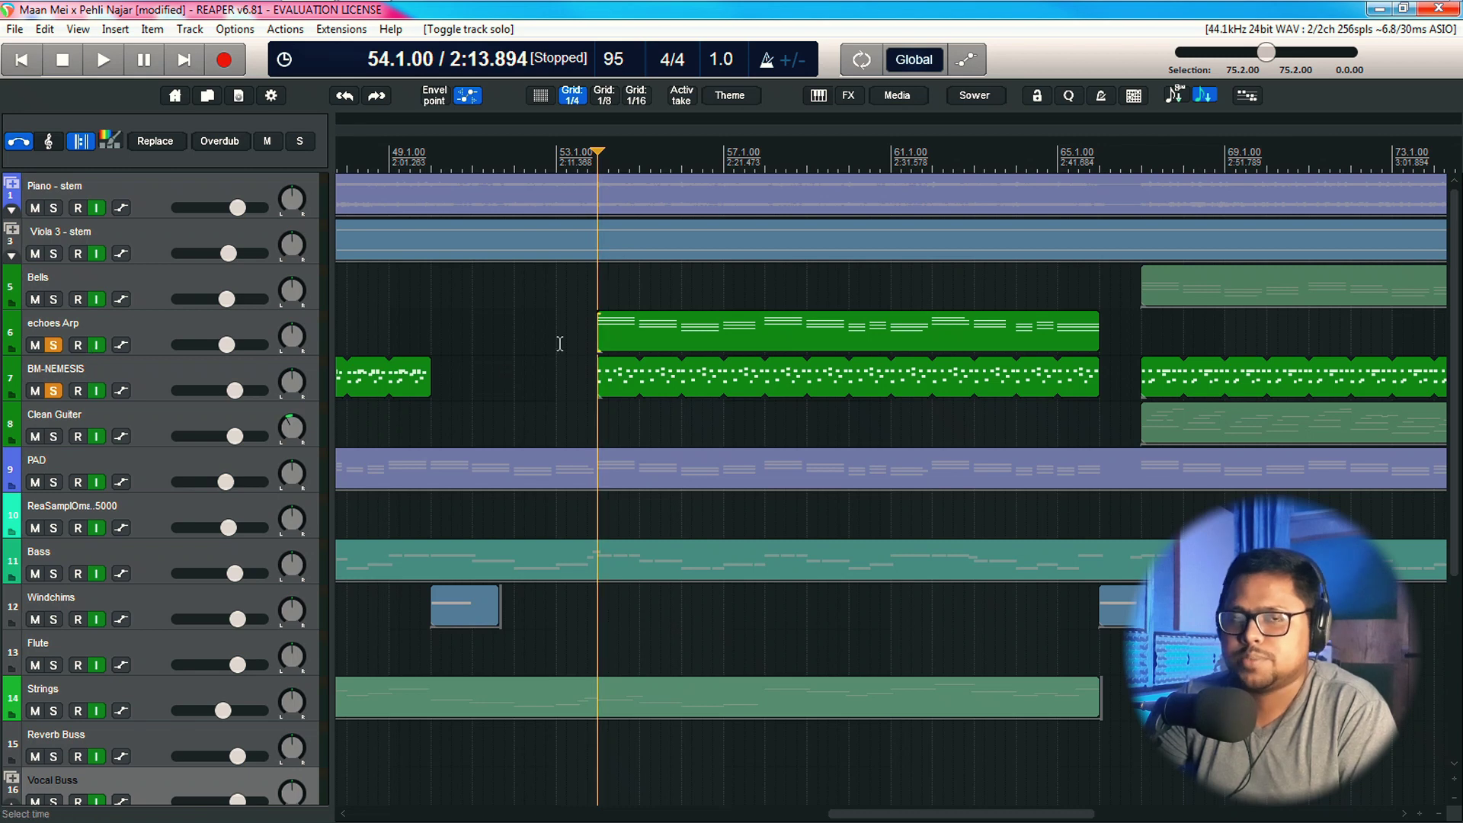
{"action": "key", "text": "space"}
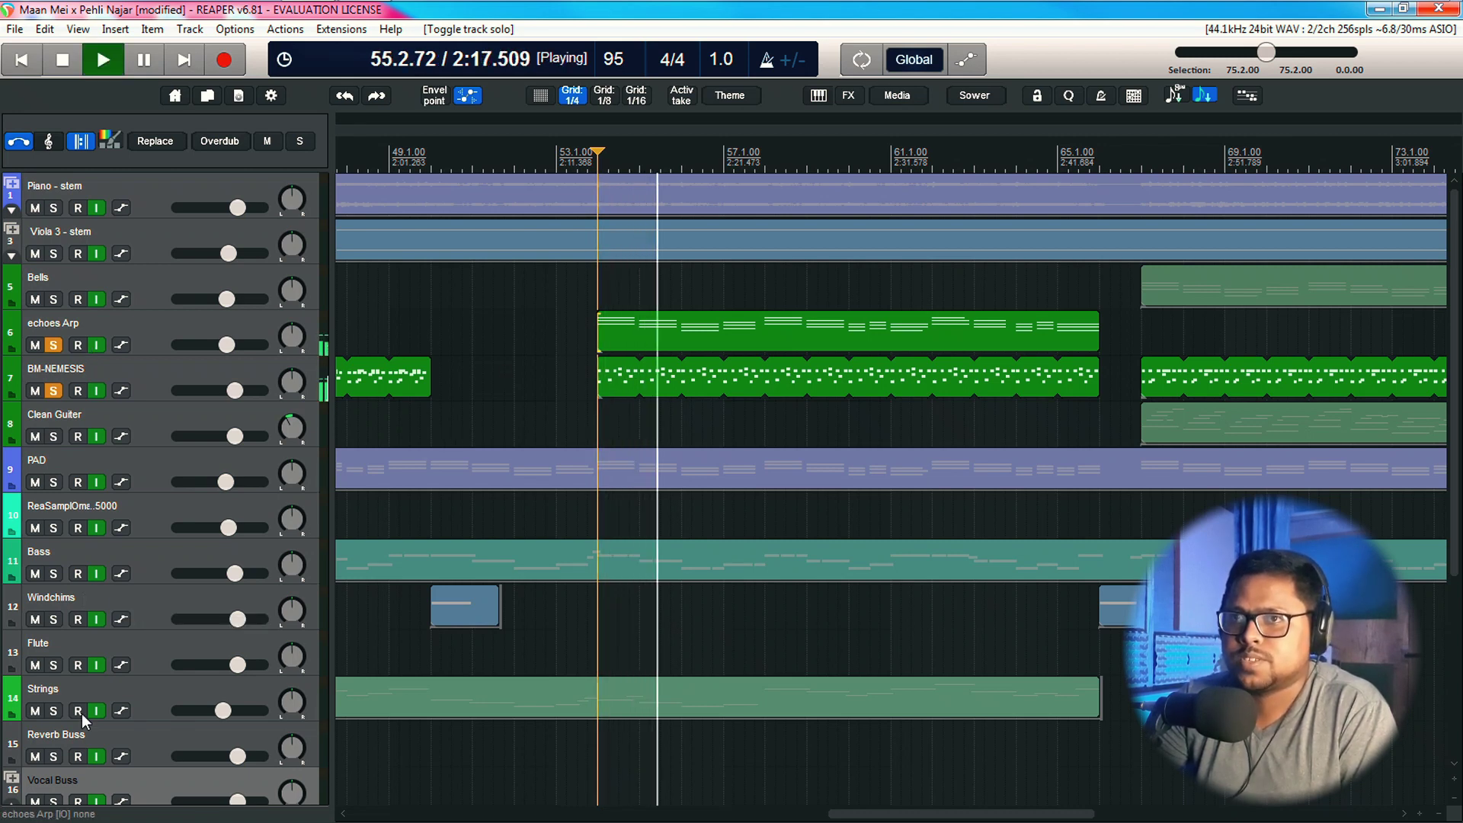
{"action": "left_click", "coordinate": [54, 711]}
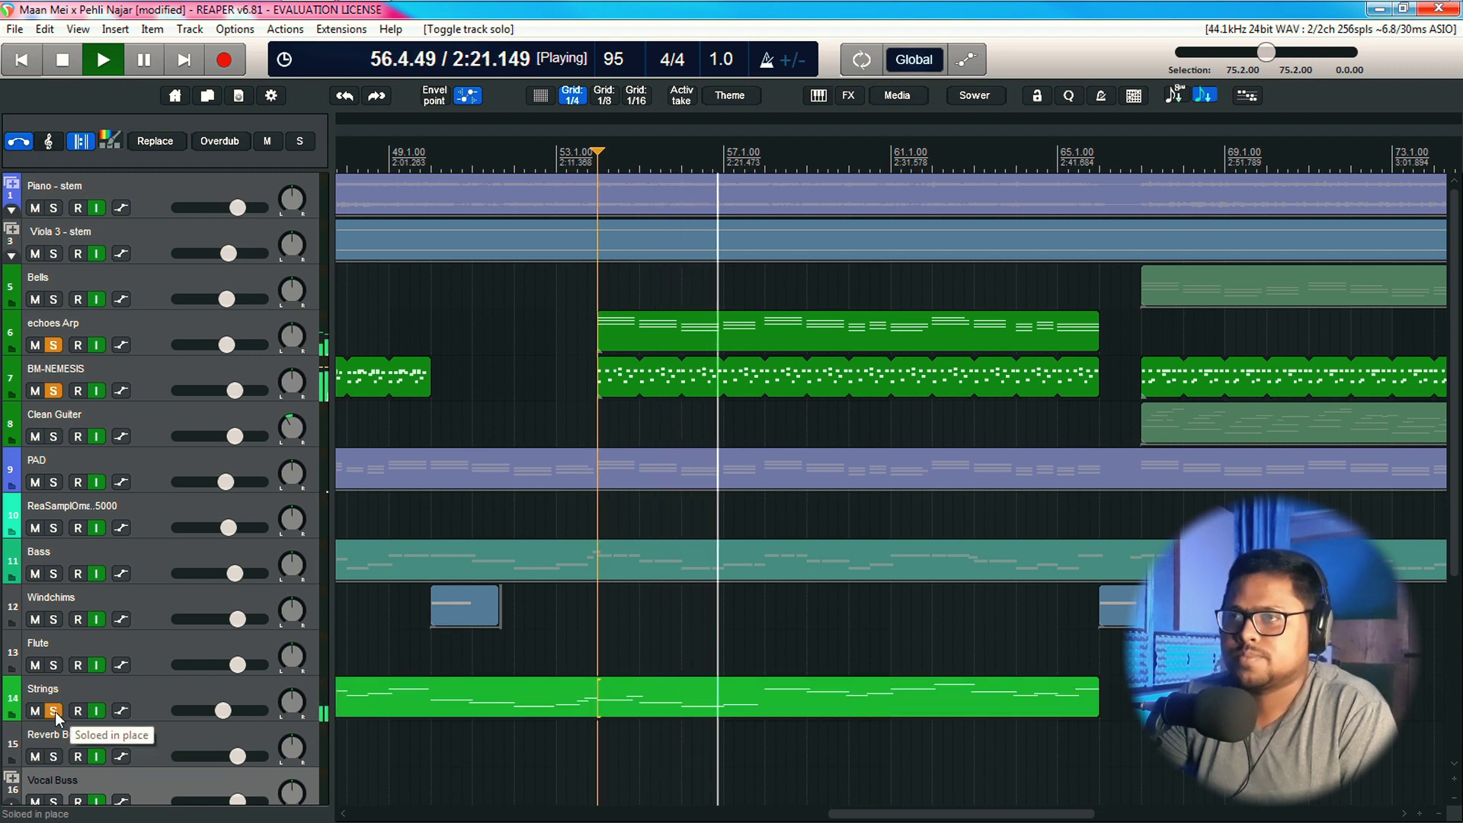
{"action": "key", "text": "space"}
{"action": "left_click", "coordinate": [55, 712]}
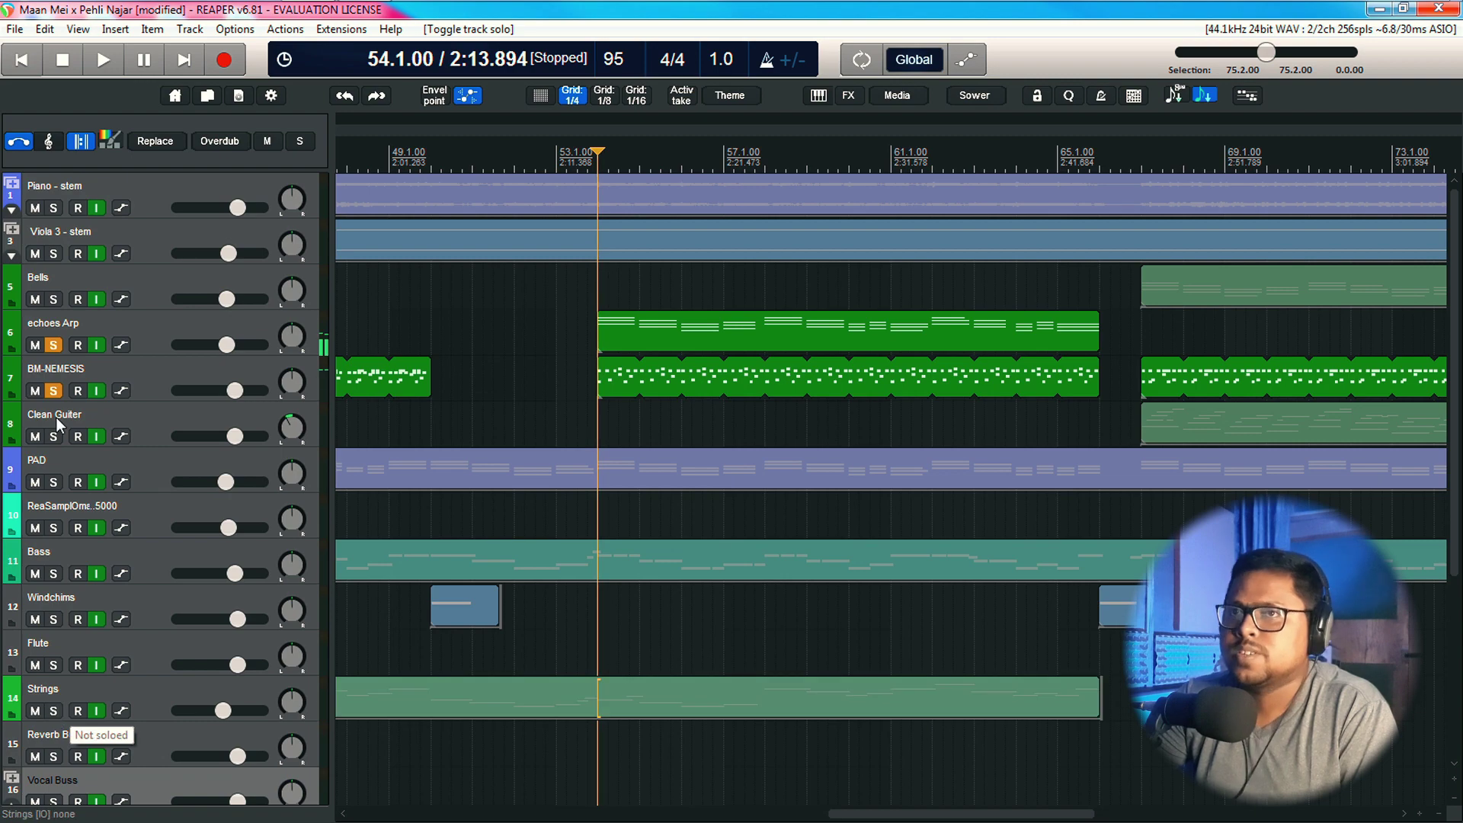
Clear the remaining solos, reduce the track heights to fit all tracks, and play the full mix from 53.1 past 60.1
{"action": "key", "text": "ctrl+alt+F9"}
{"action": "key", "text": "Page_Down"}
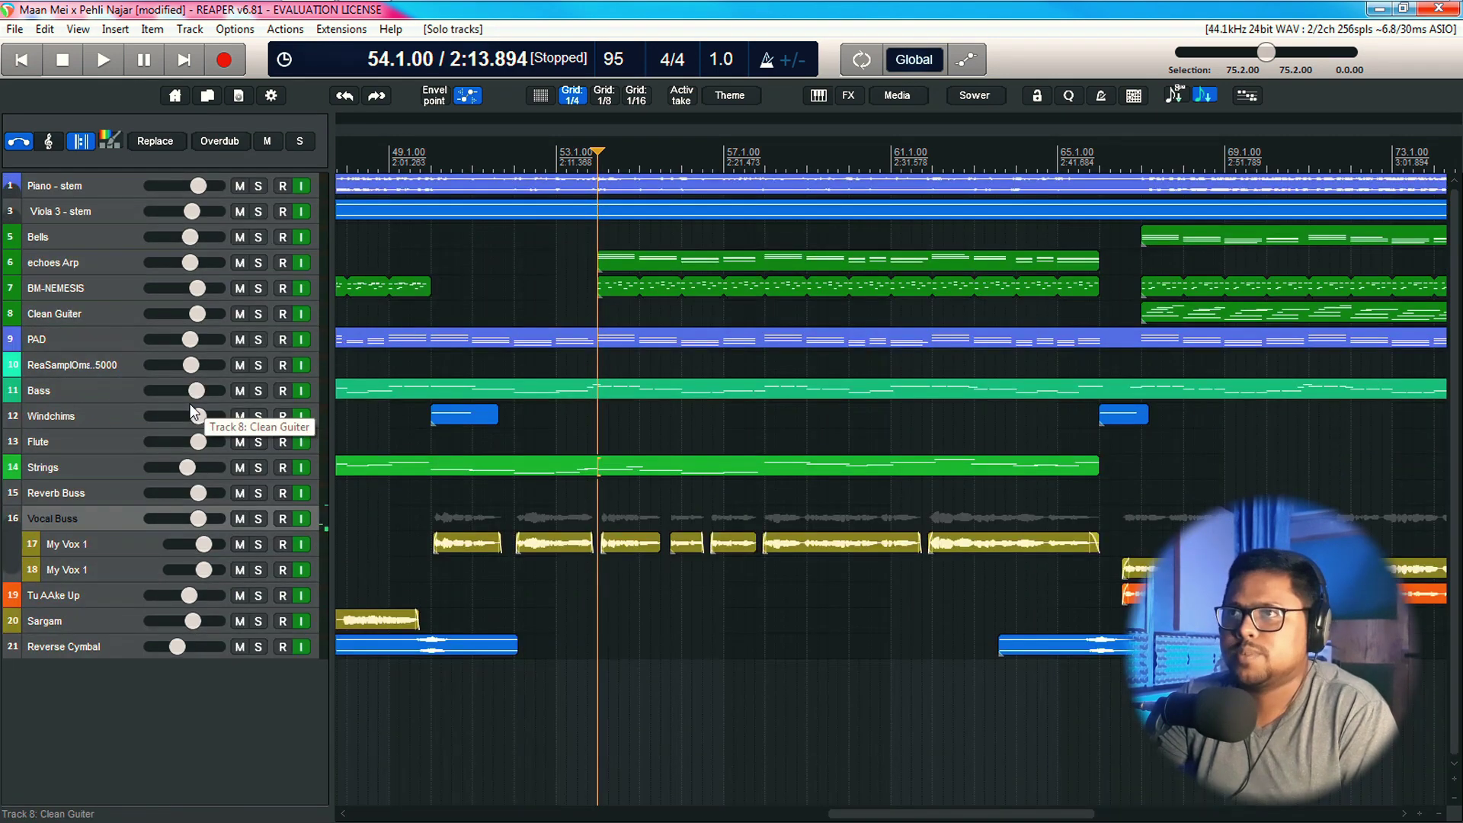
{"action": "left_click", "coordinate": [558, 287]}
{"action": "key", "text": "space"}
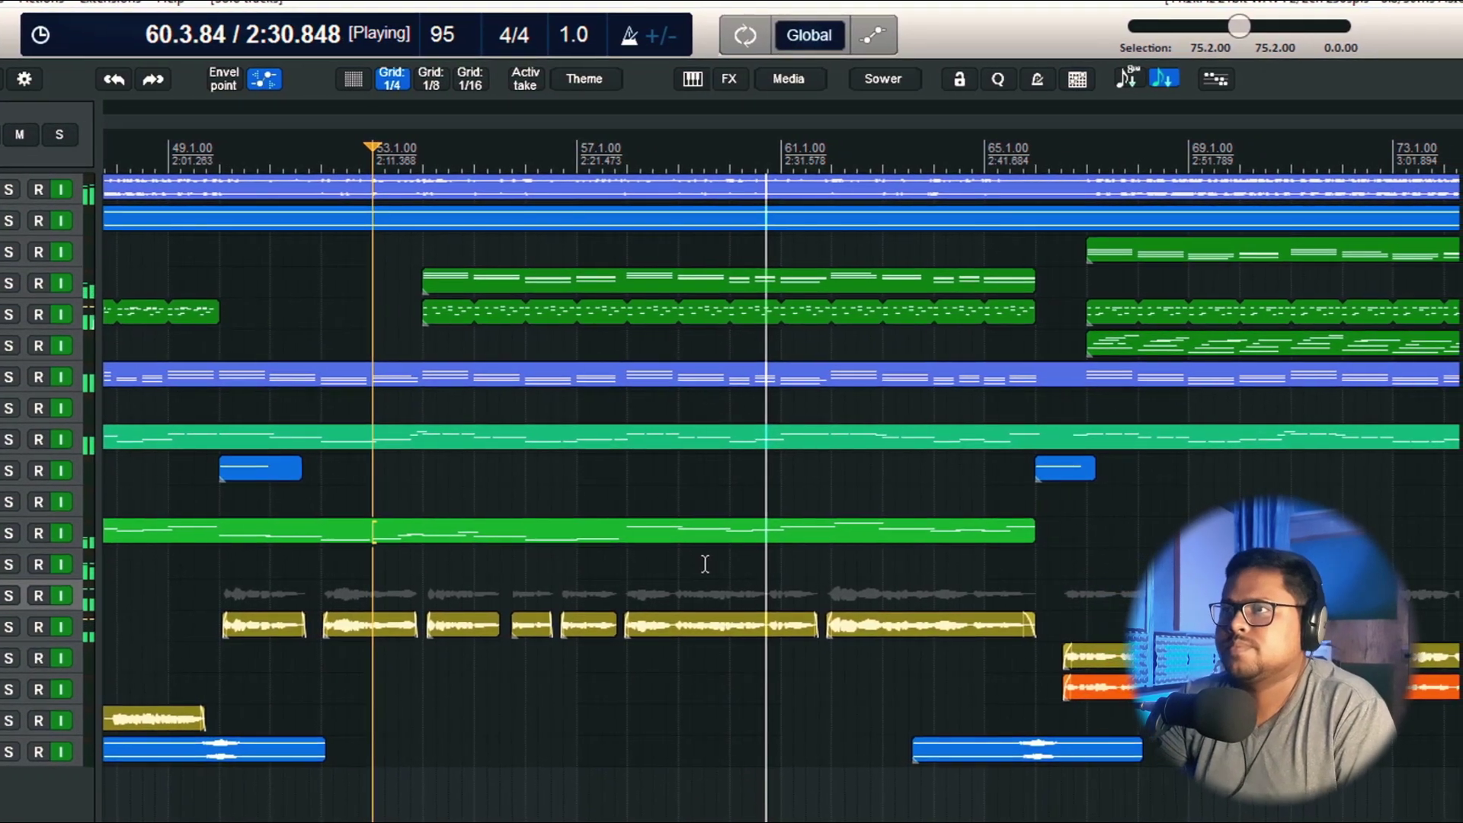
{"action": "key", "text": "space"}
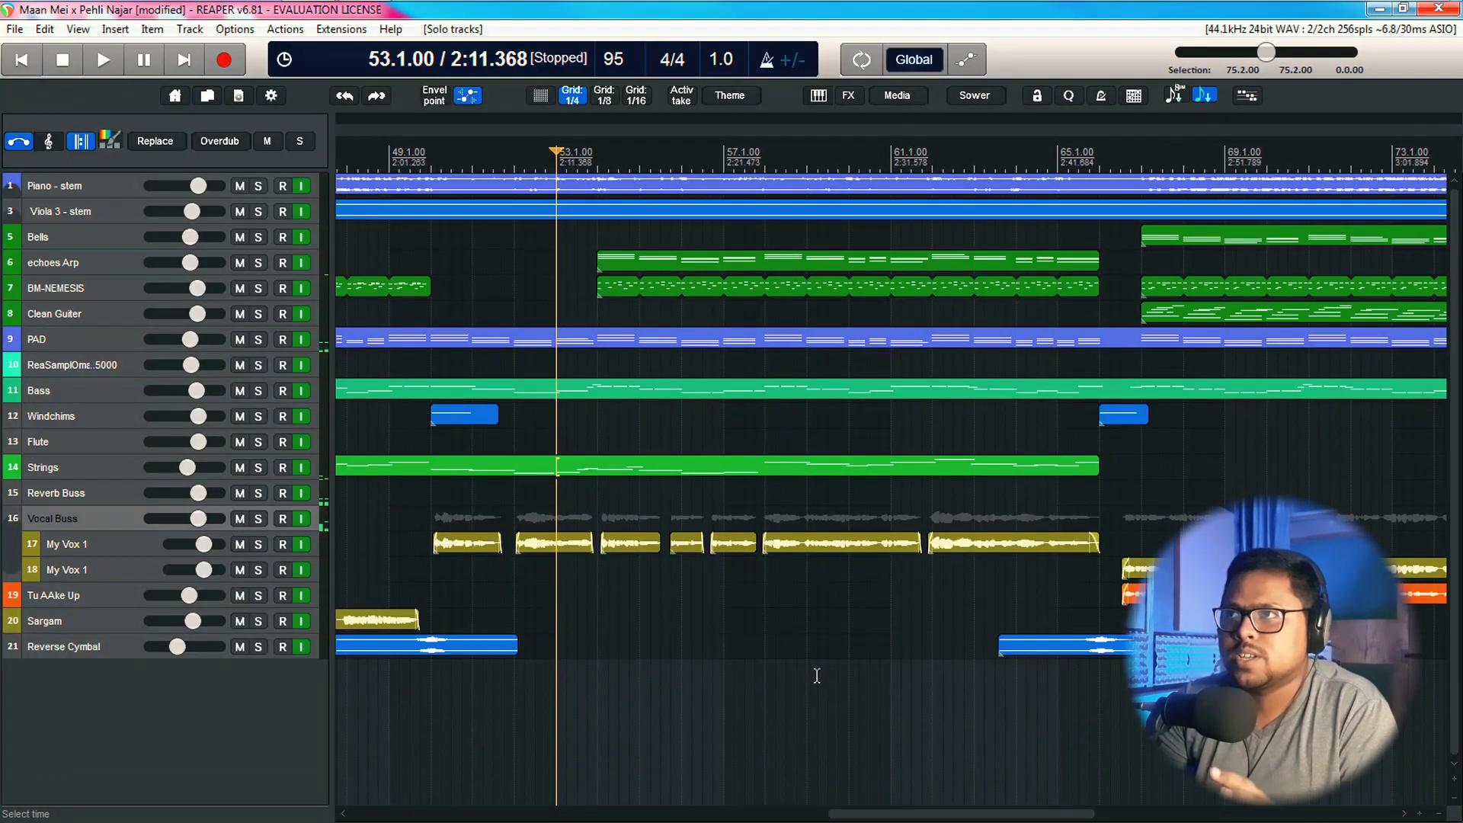
Place the edit cursor at 66.1 where the Windchims item starts, play the full mix past 71.1, and stop playback
{"action": "left_click_drag", "start_coordinate": [897, 814], "coordinate": [1011, 815]}
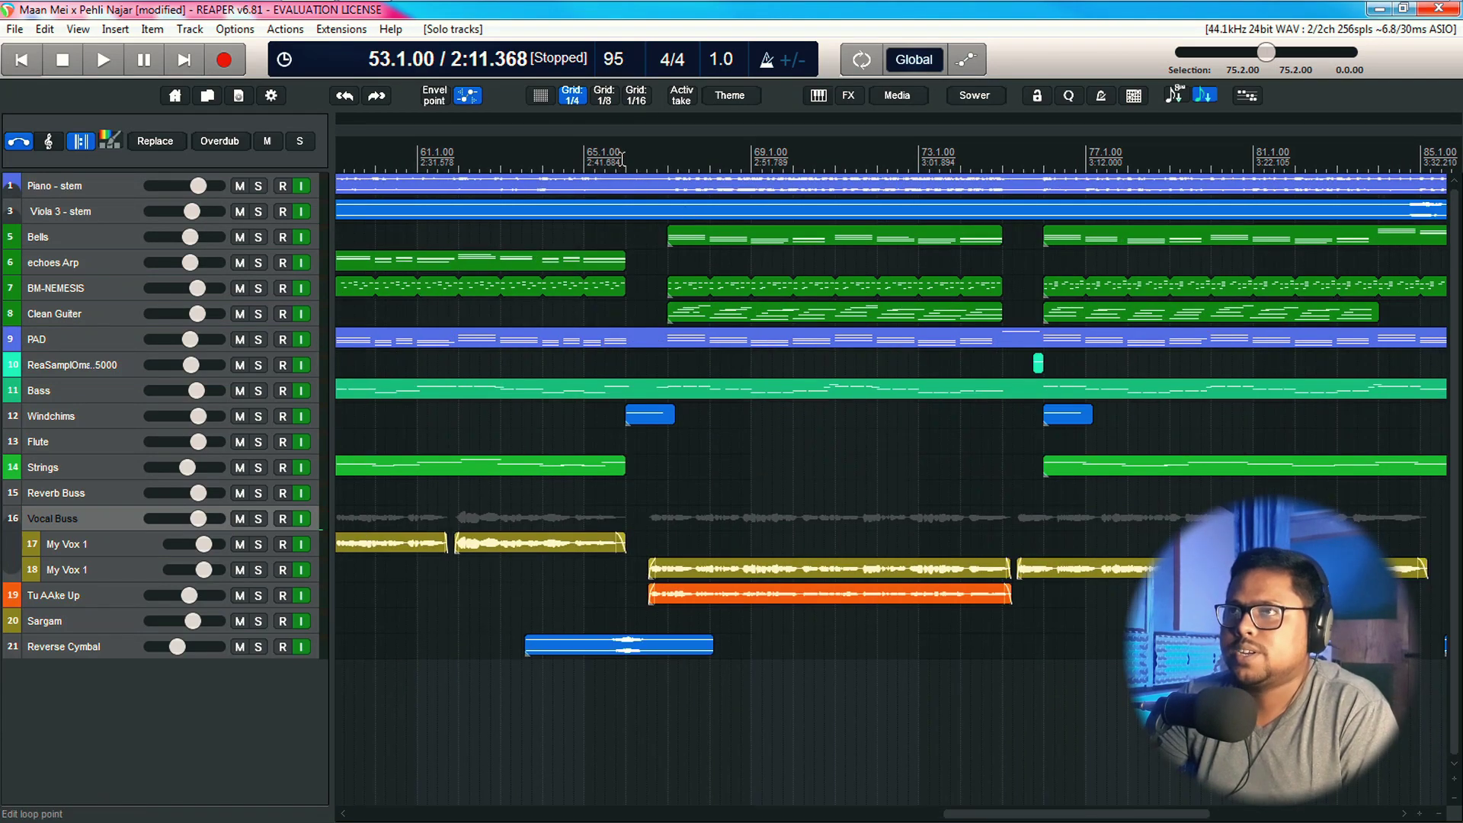
{"action": "left_click", "coordinate": [621, 159]}
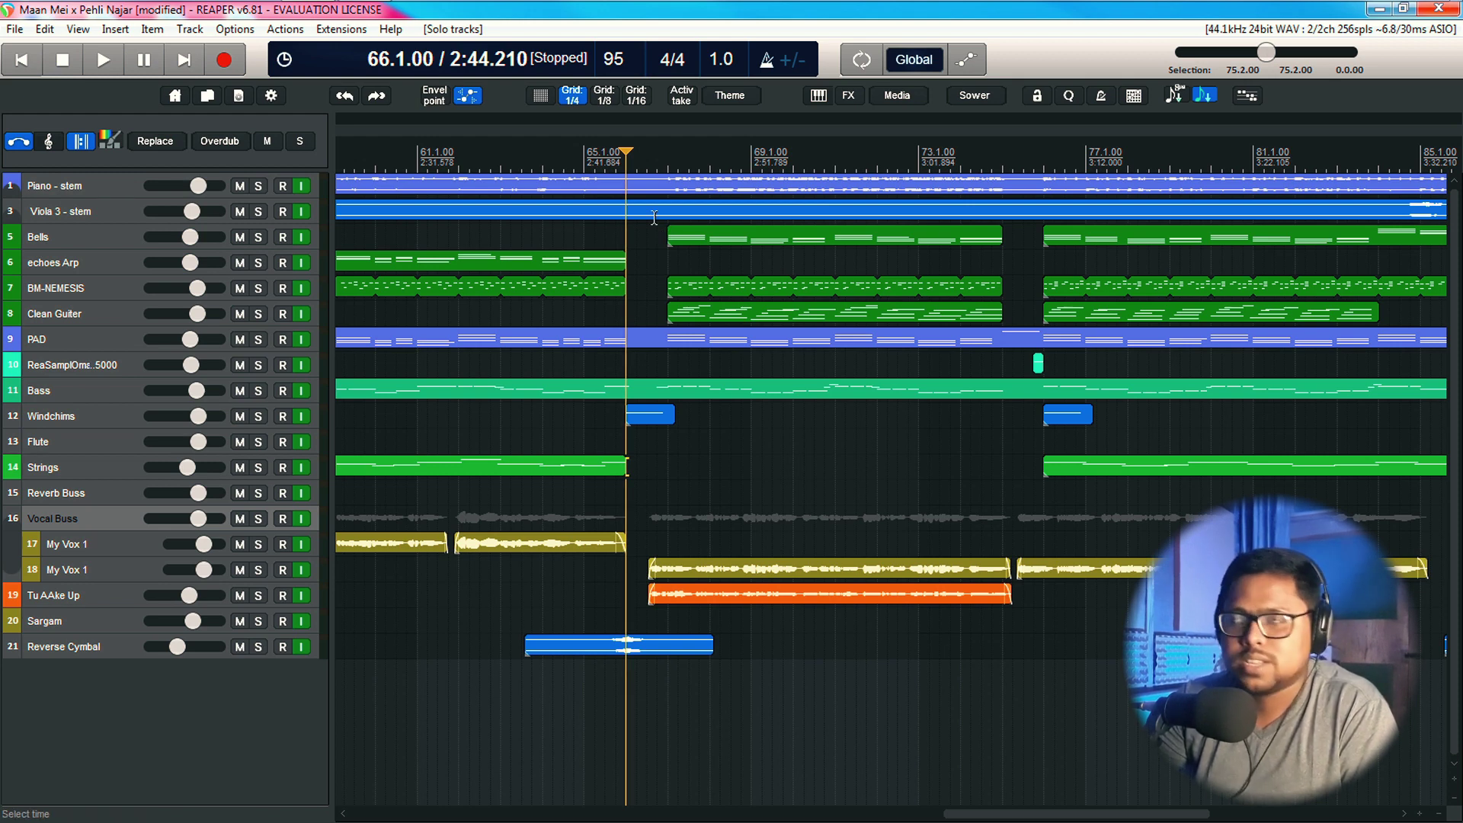
{"action": "key", "text": "space"}
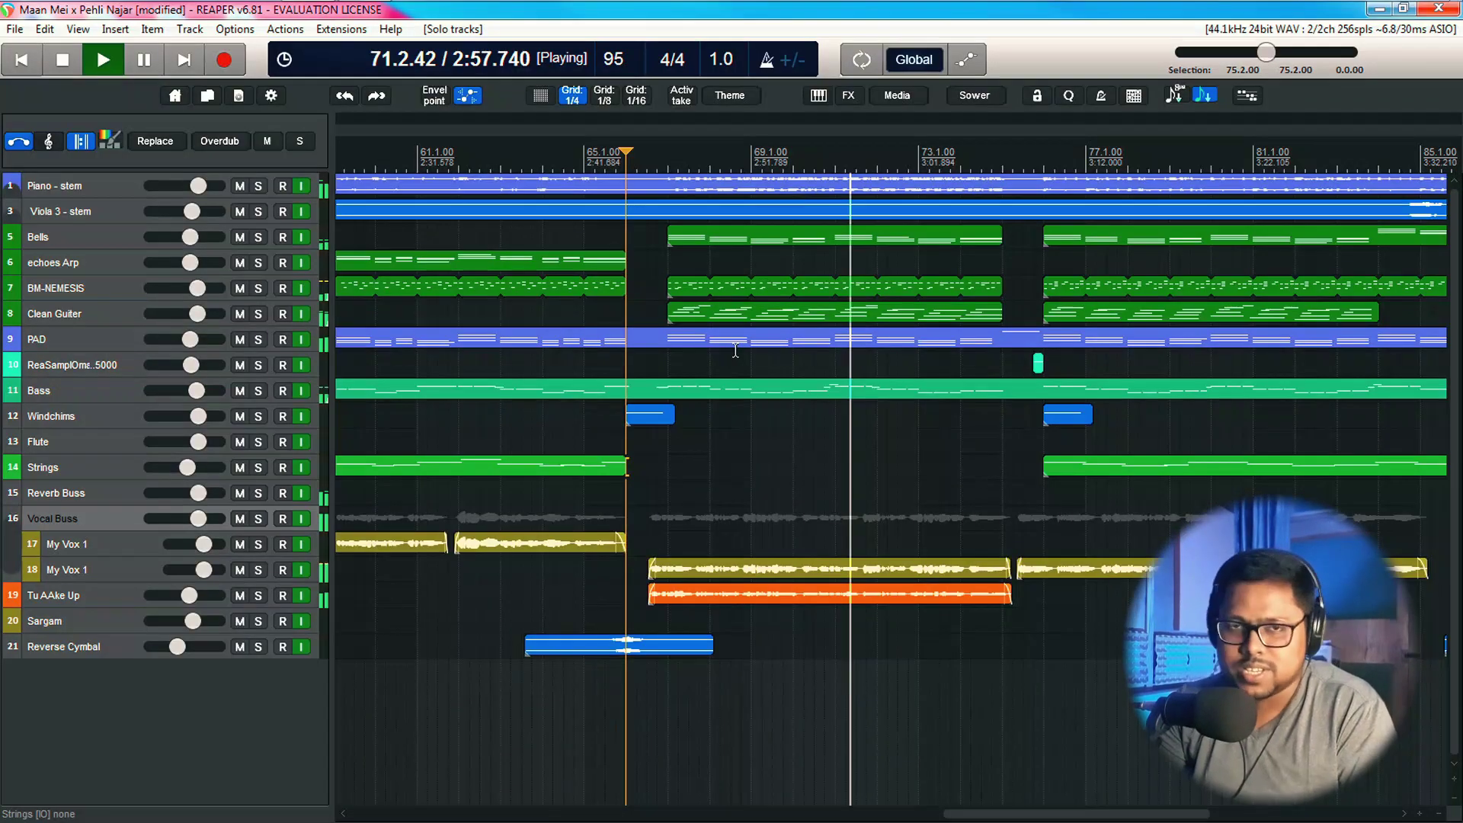
{"action": "key", "text": "space"}
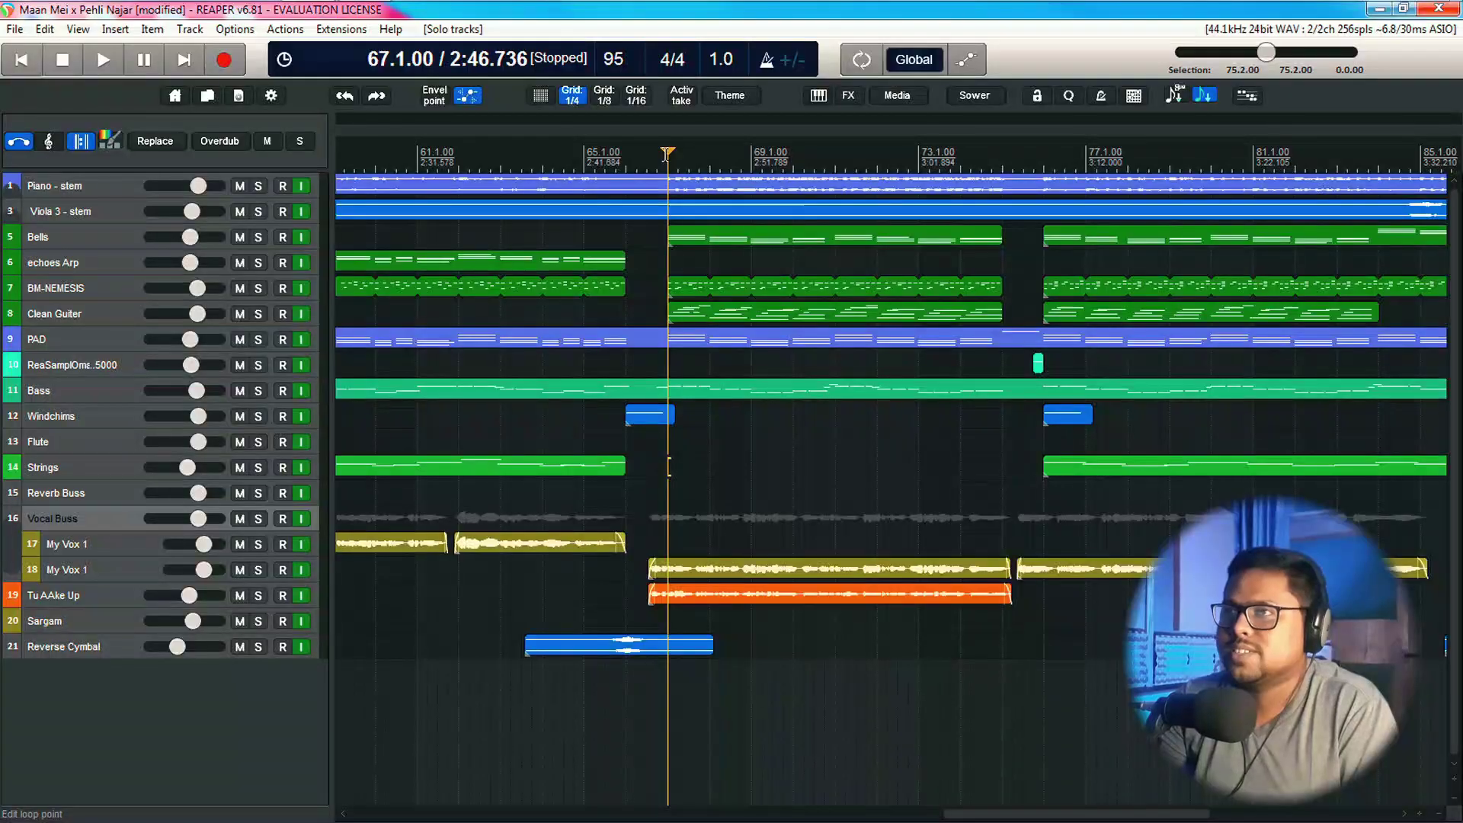
Play the full mix briefly from 67.1, stop, and place the edit cursor at 66.3 where the Tu AAke Up item starts
{"action": "key", "text": "space"}
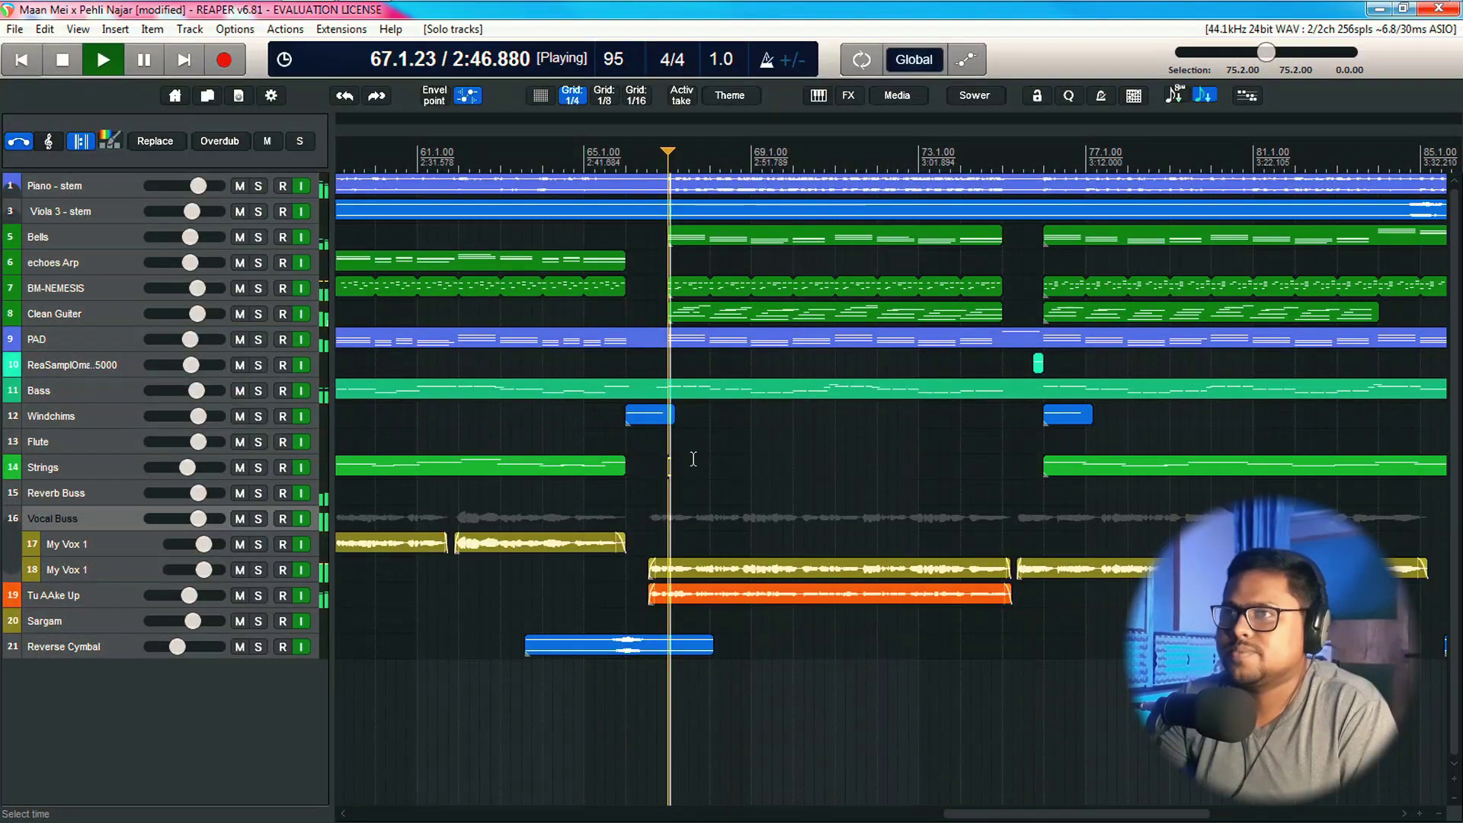
{"action": "left_click", "coordinate": [647, 613]}
{"action": "key", "text": "space"}
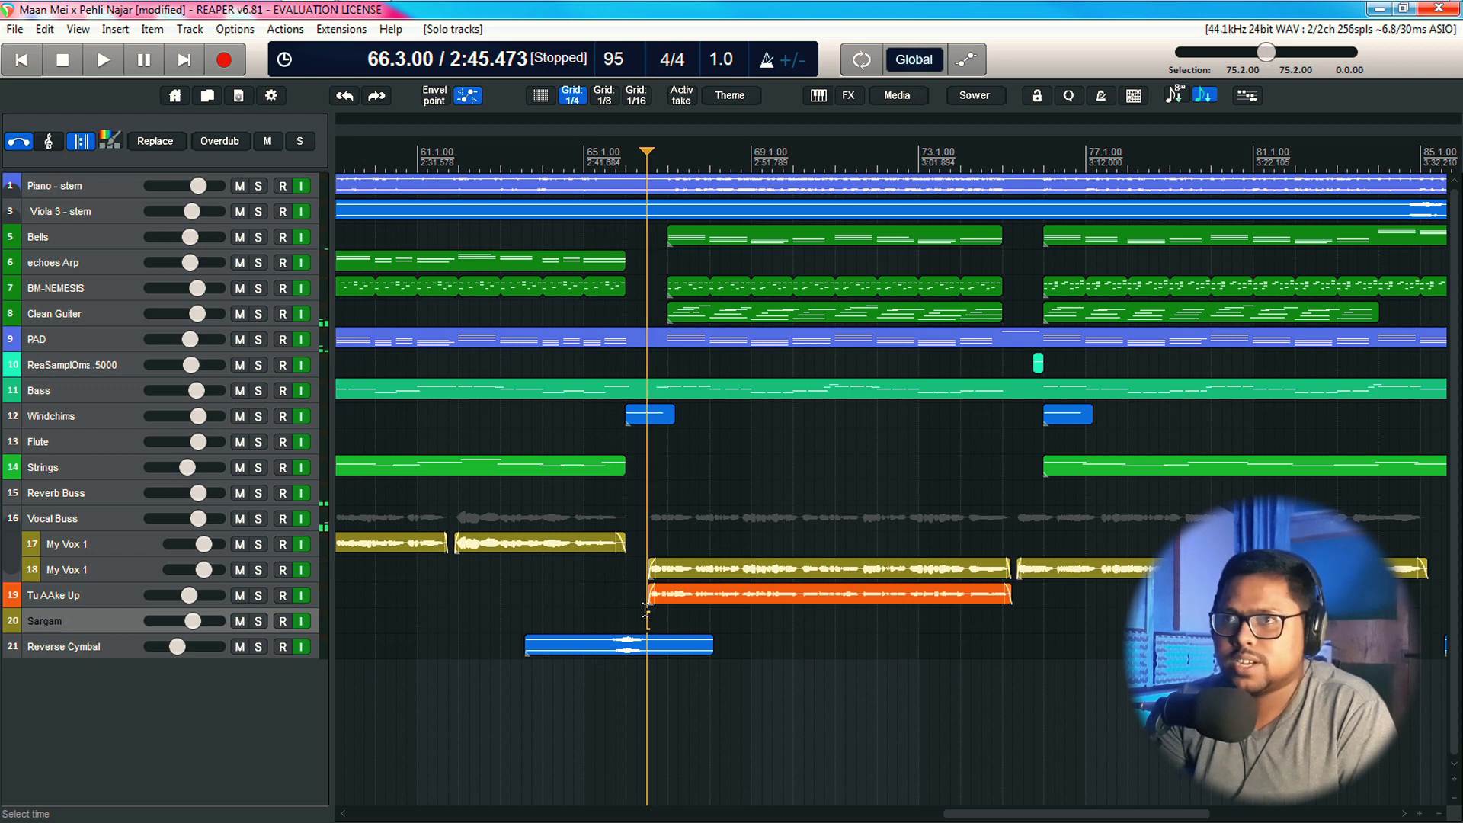
Solo the Tu AAke Up track, play it from 66.3 to about 71.1, and stop playback
{"action": "left_click", "coordinate": [258, 595]}
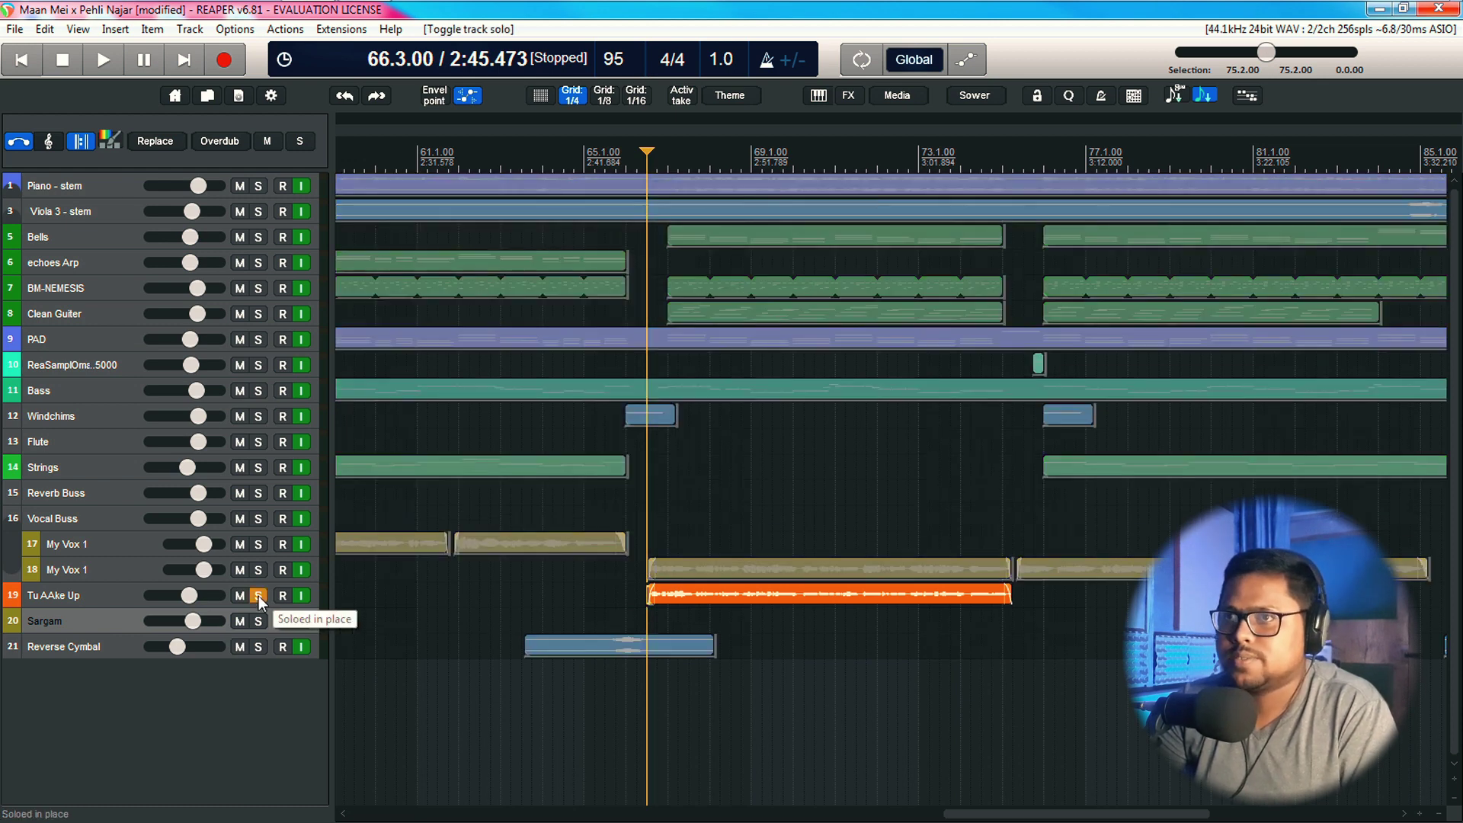
{"action": "key", "text": "space"}
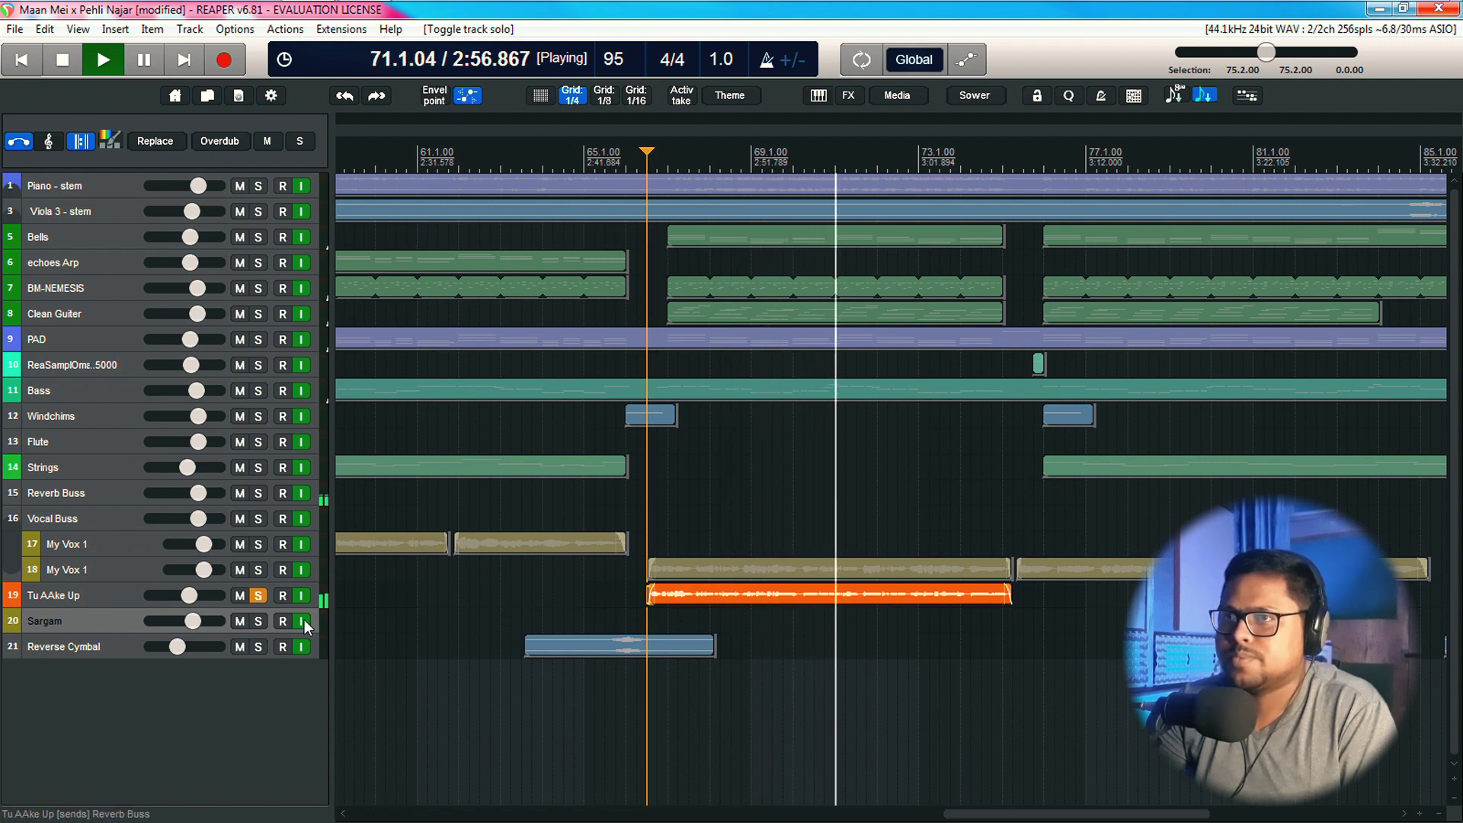
{"action": "key", "text": "space"}
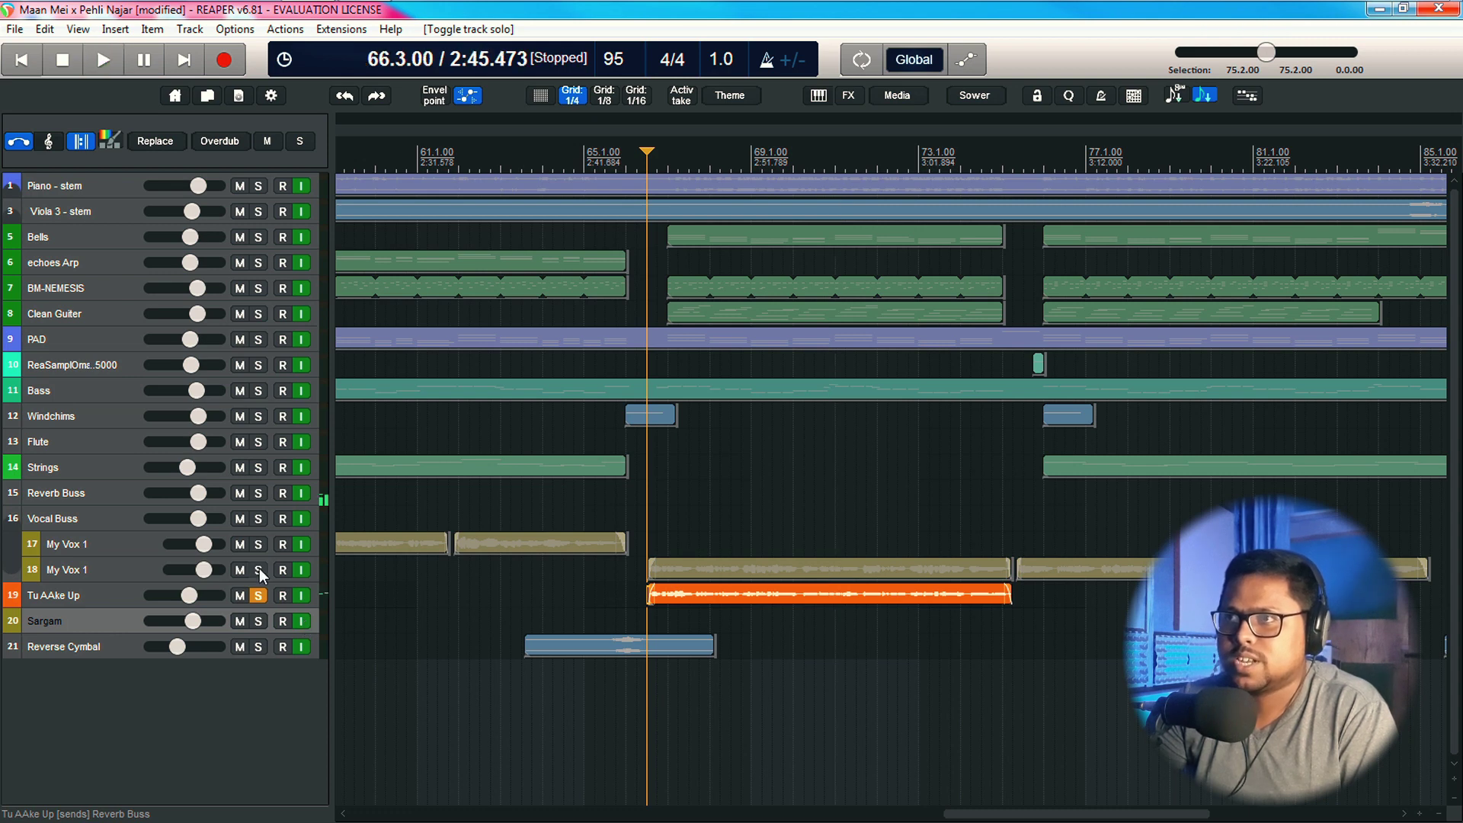
Solo track 18 My Vox 1 alongside Tu AAke Up, play from 66.3, clear both solos mid-playback, and stop past 71.2
{"action": "left_click", "coordinate": [259, 569]}
{"action": "key", "text": "space"}
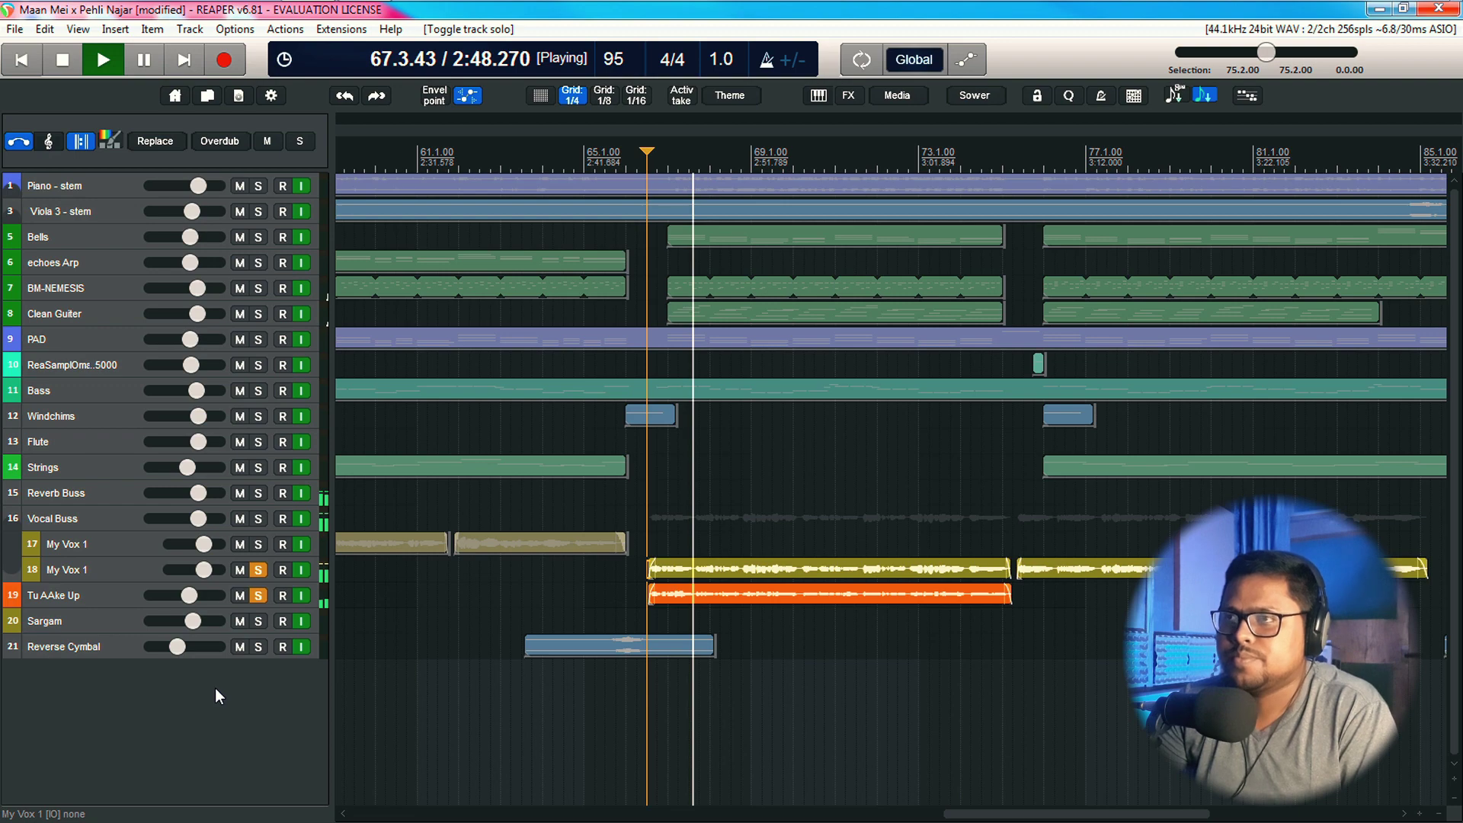
{"action": "left_click", "coordinate": [259, 569]}
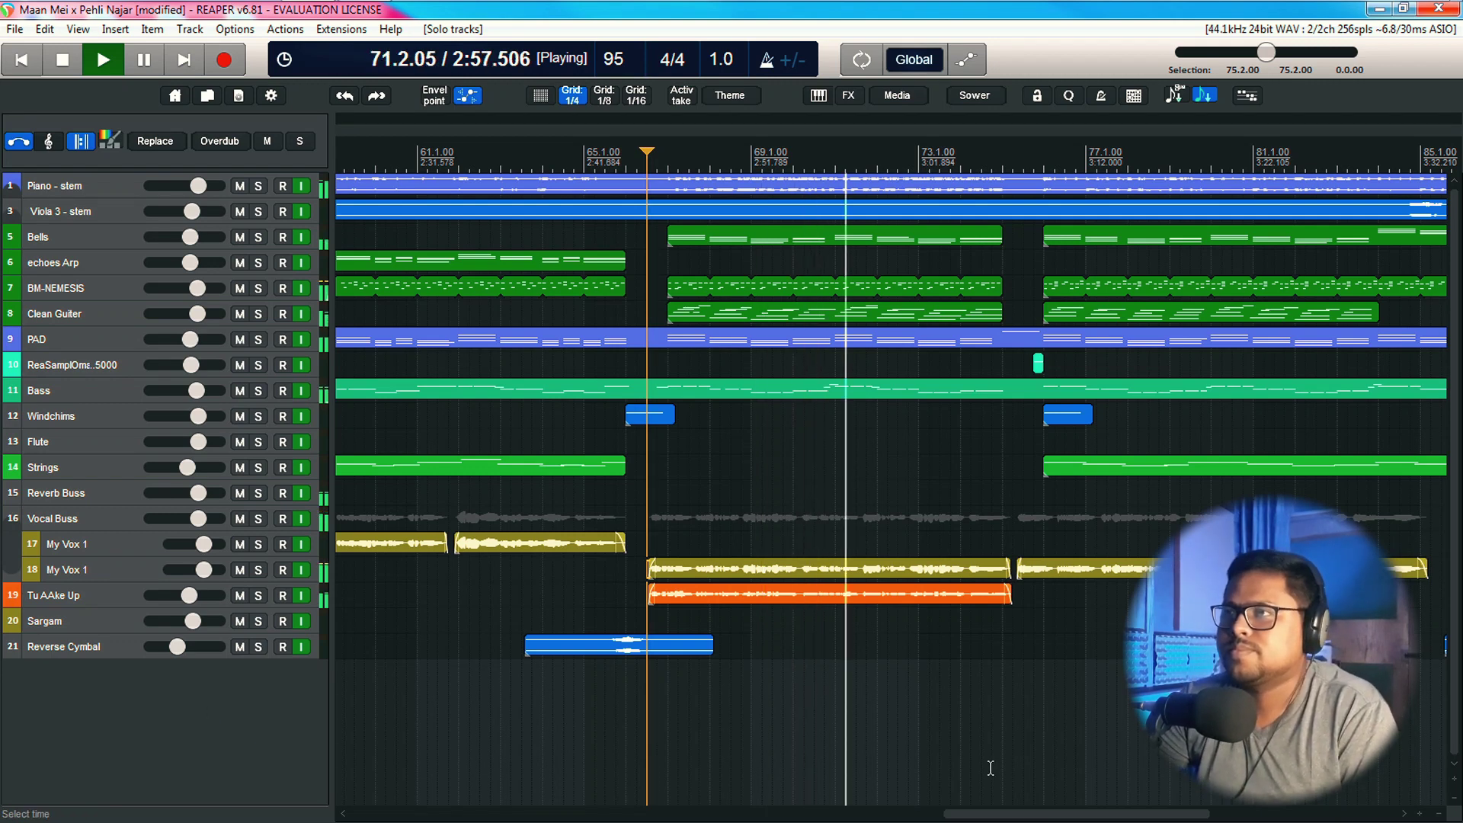
{"action": "key", "text": "space"}
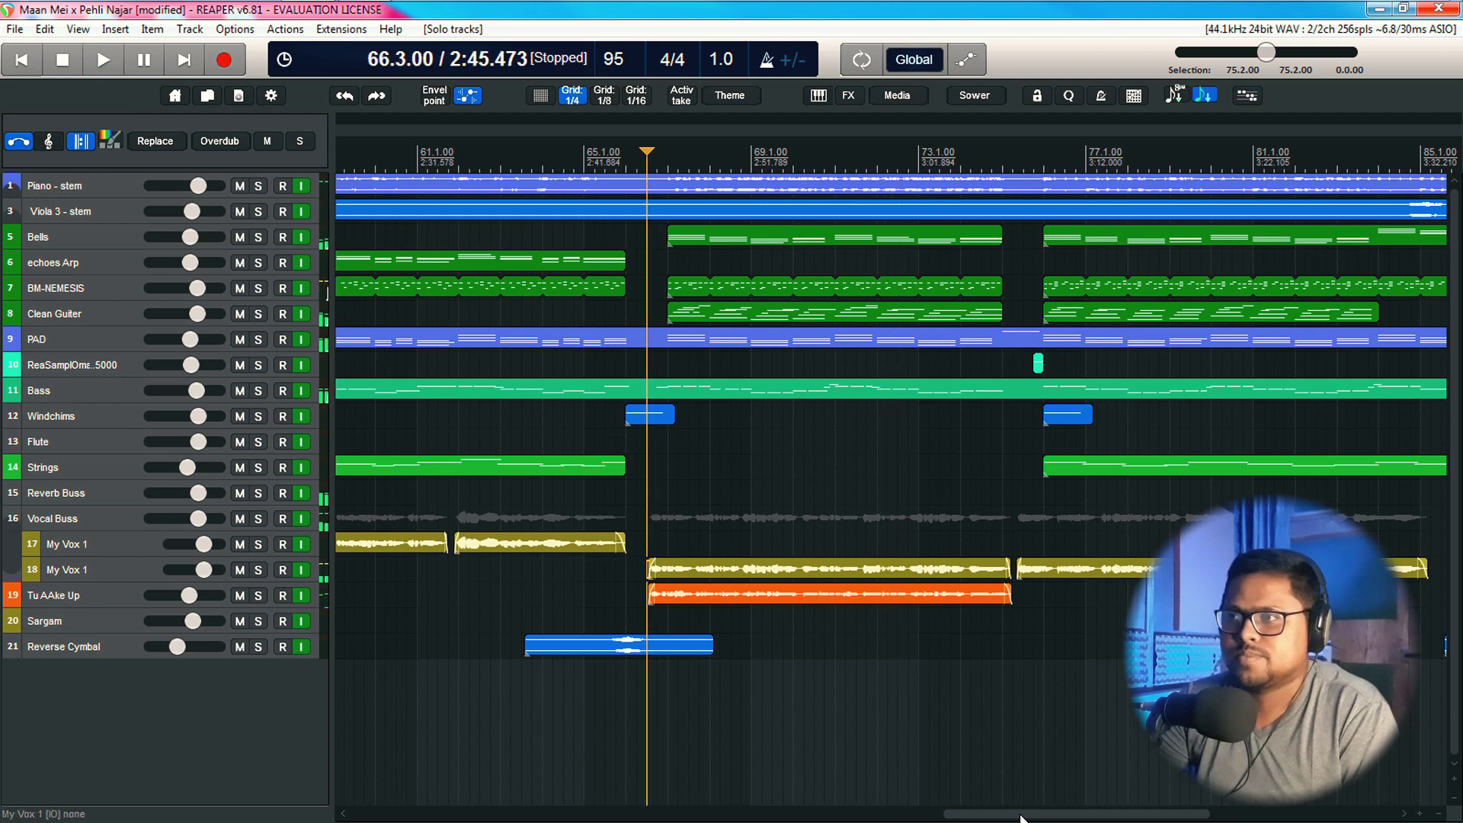
Place the edit cursor at 74.3, play the full mix through the final section past 89.2, and stop playback
{"action": "left_click_drag", "start_coordinate": [1021, 818], "coordinate": [1098, 788]}
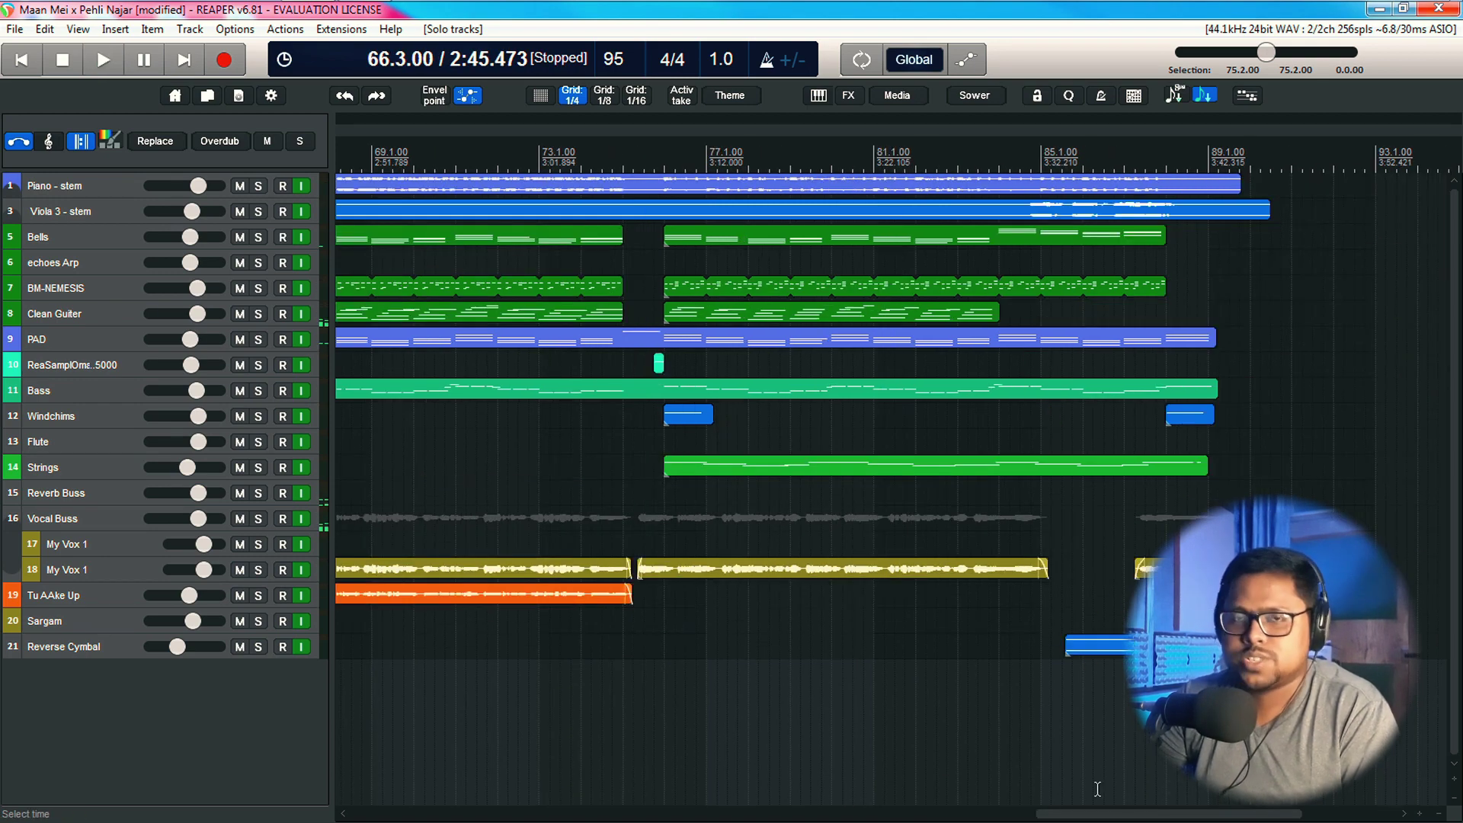
{"action": "left_click", "coordinate": [622, 156]}
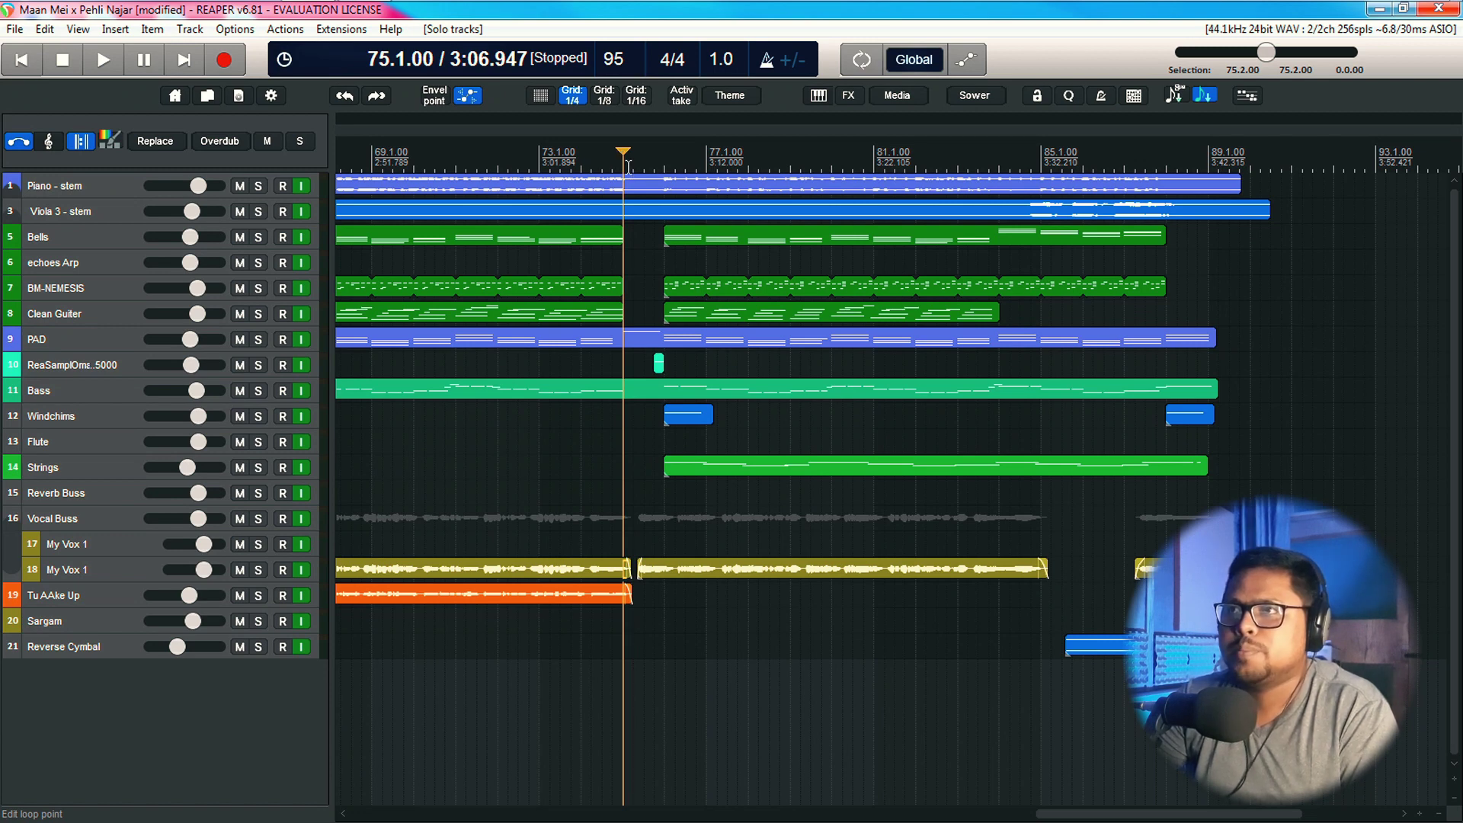
{"action": "left_click", "coordinate": [601, 160]}
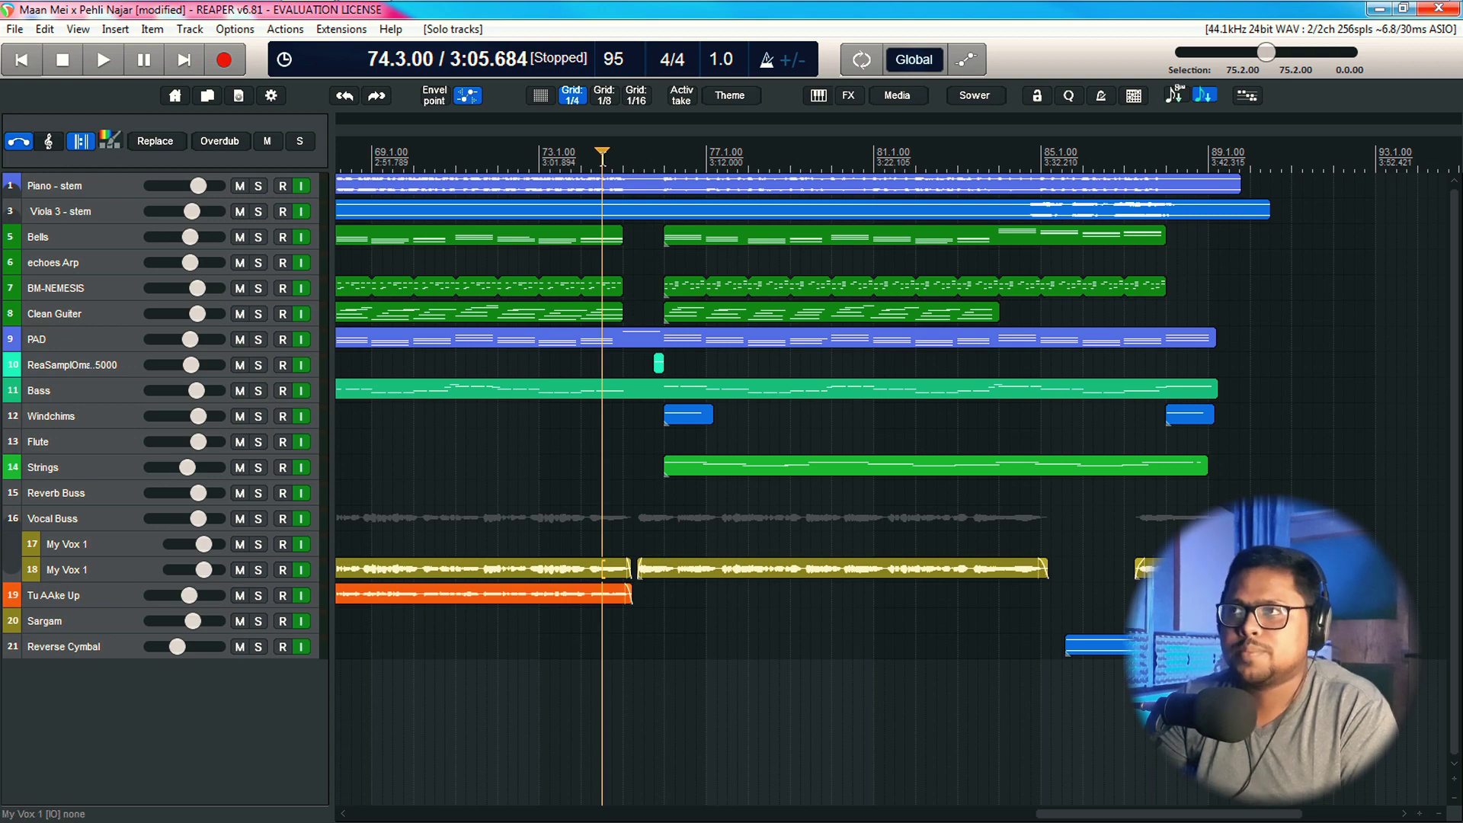
{"action": "key", "text": "space"}
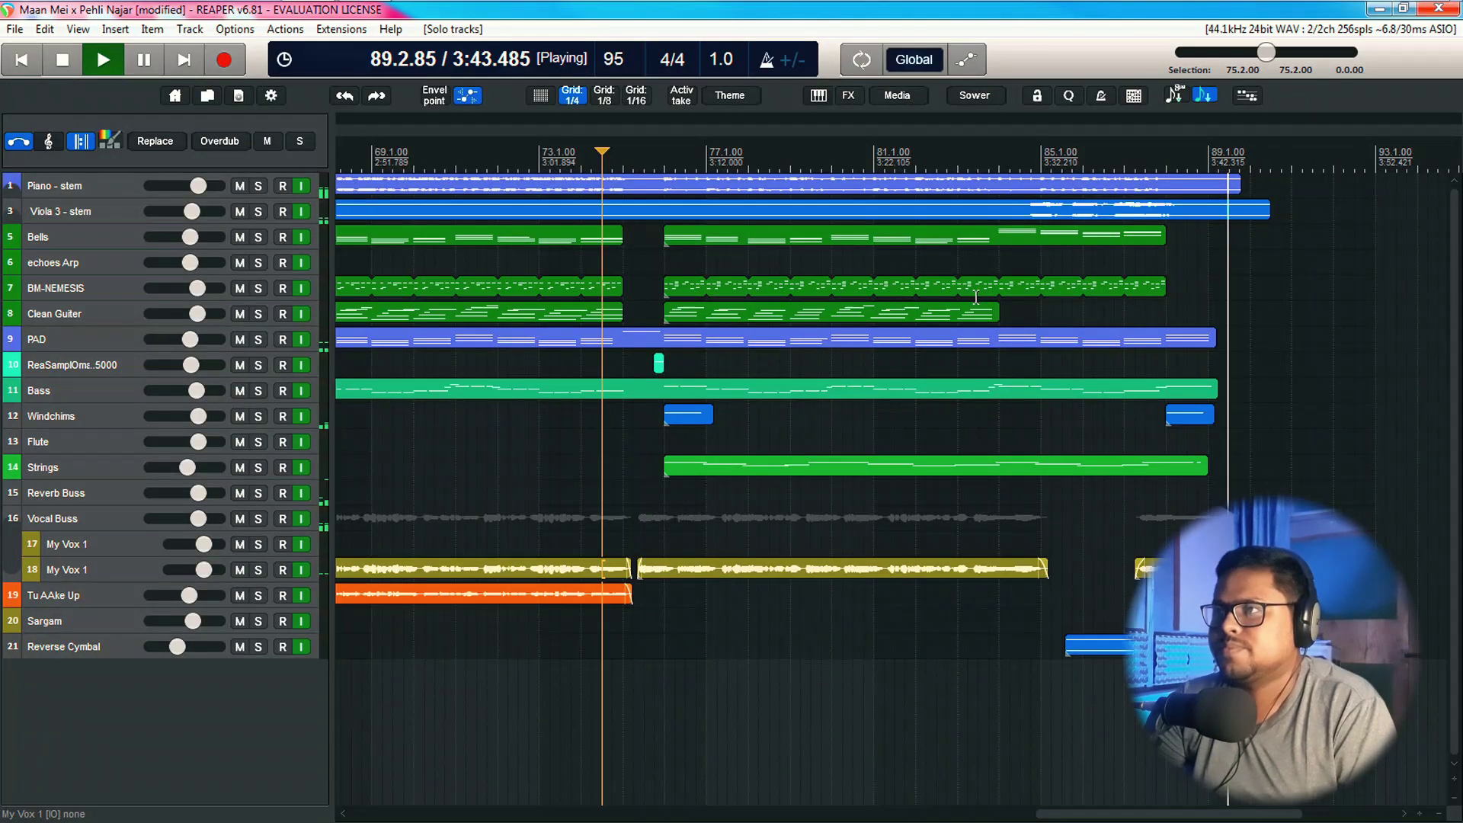
{"action": "key", "text": "space"}
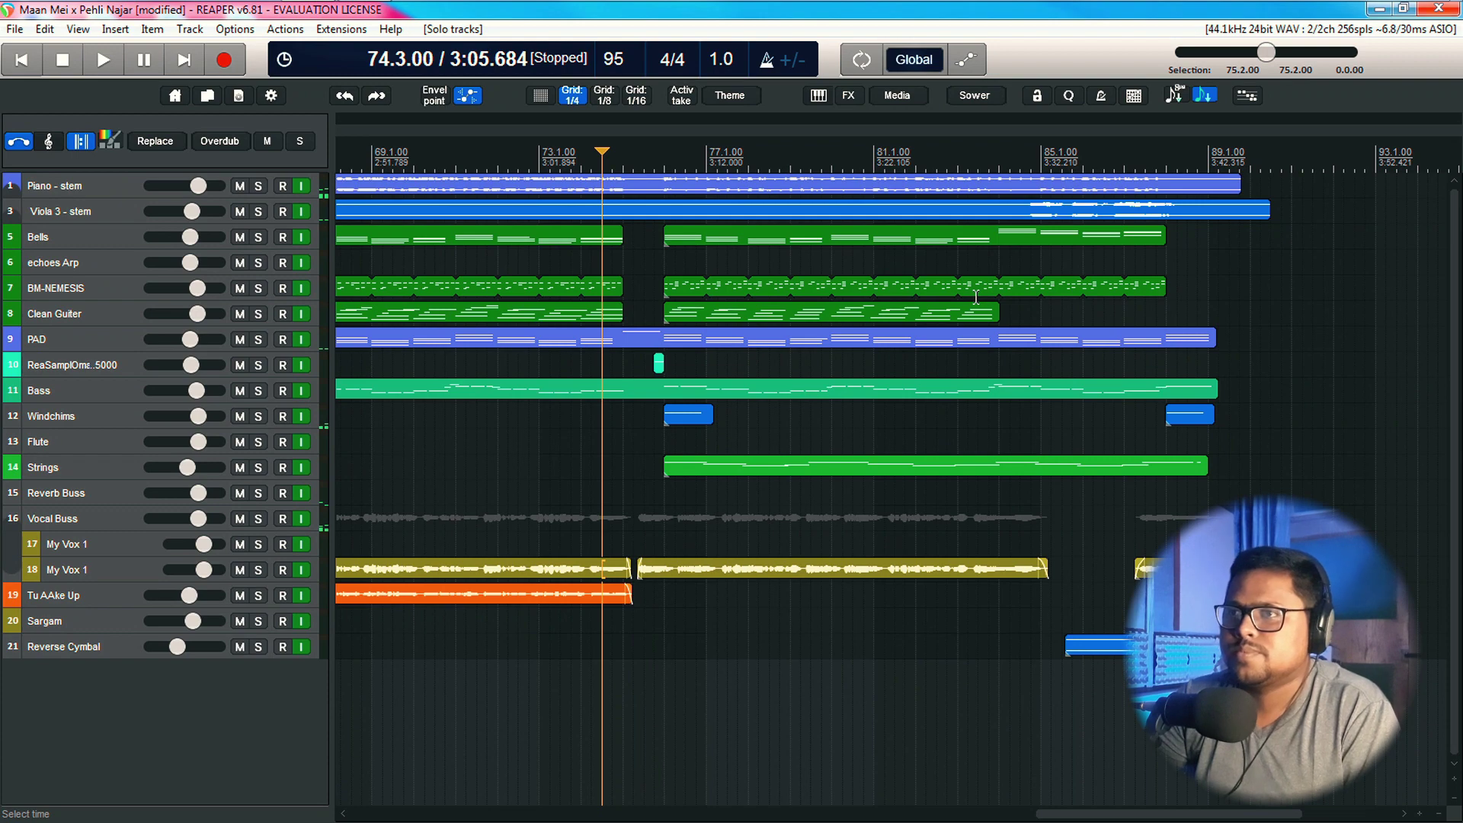
Zoom the timeline out to fit the arrangement from bar 1 and return the edit cursor to the project start at 1.1.00
{"action": "scroll", "coordinate": [739, 814], "scroll_direction": "down", "scroll_amount": 3}
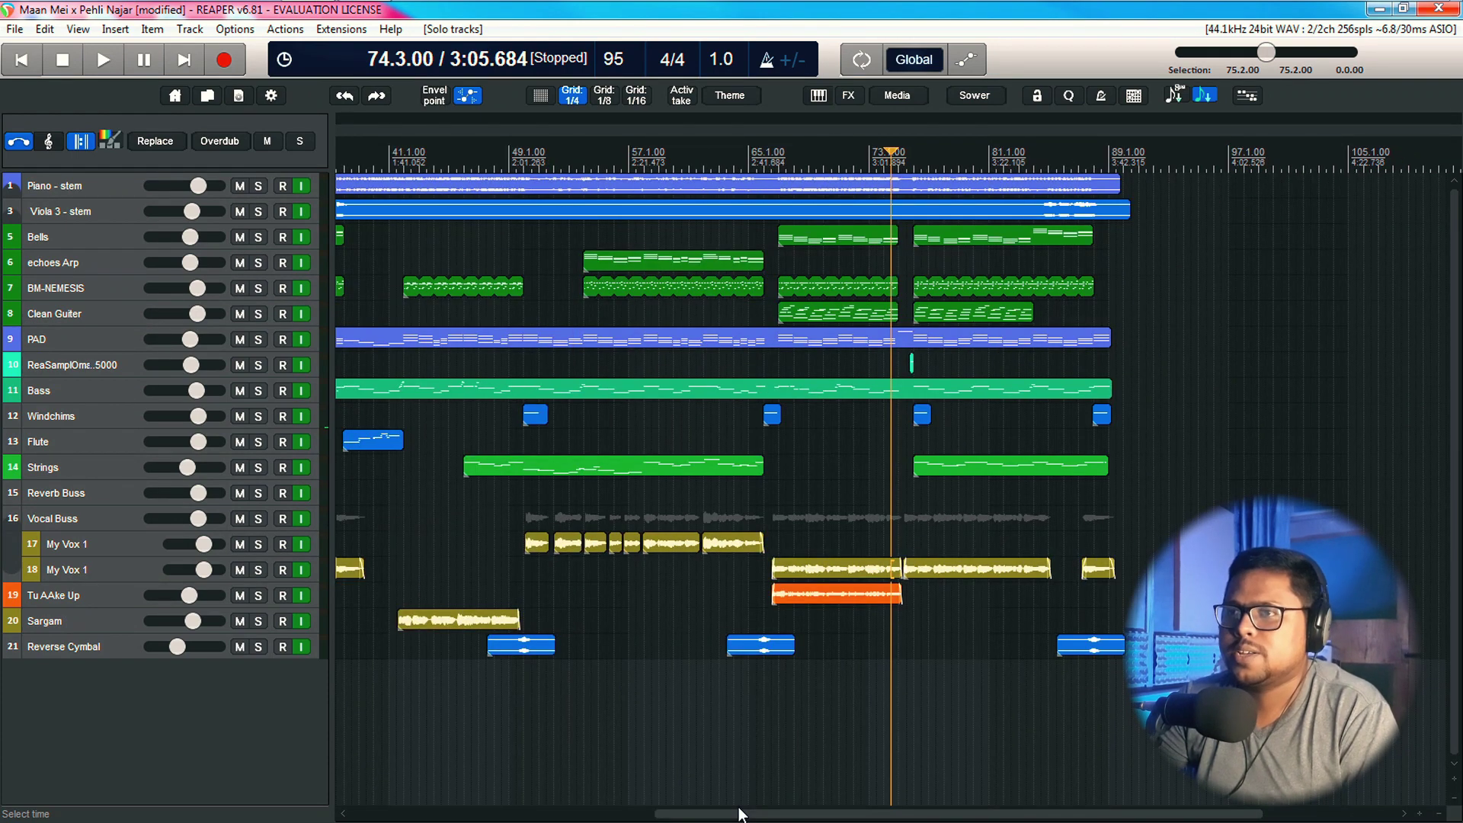
{"action": "scroll", "coordinate": [739, 814], "scroll_direction": "down", "scroll_amount": 3}
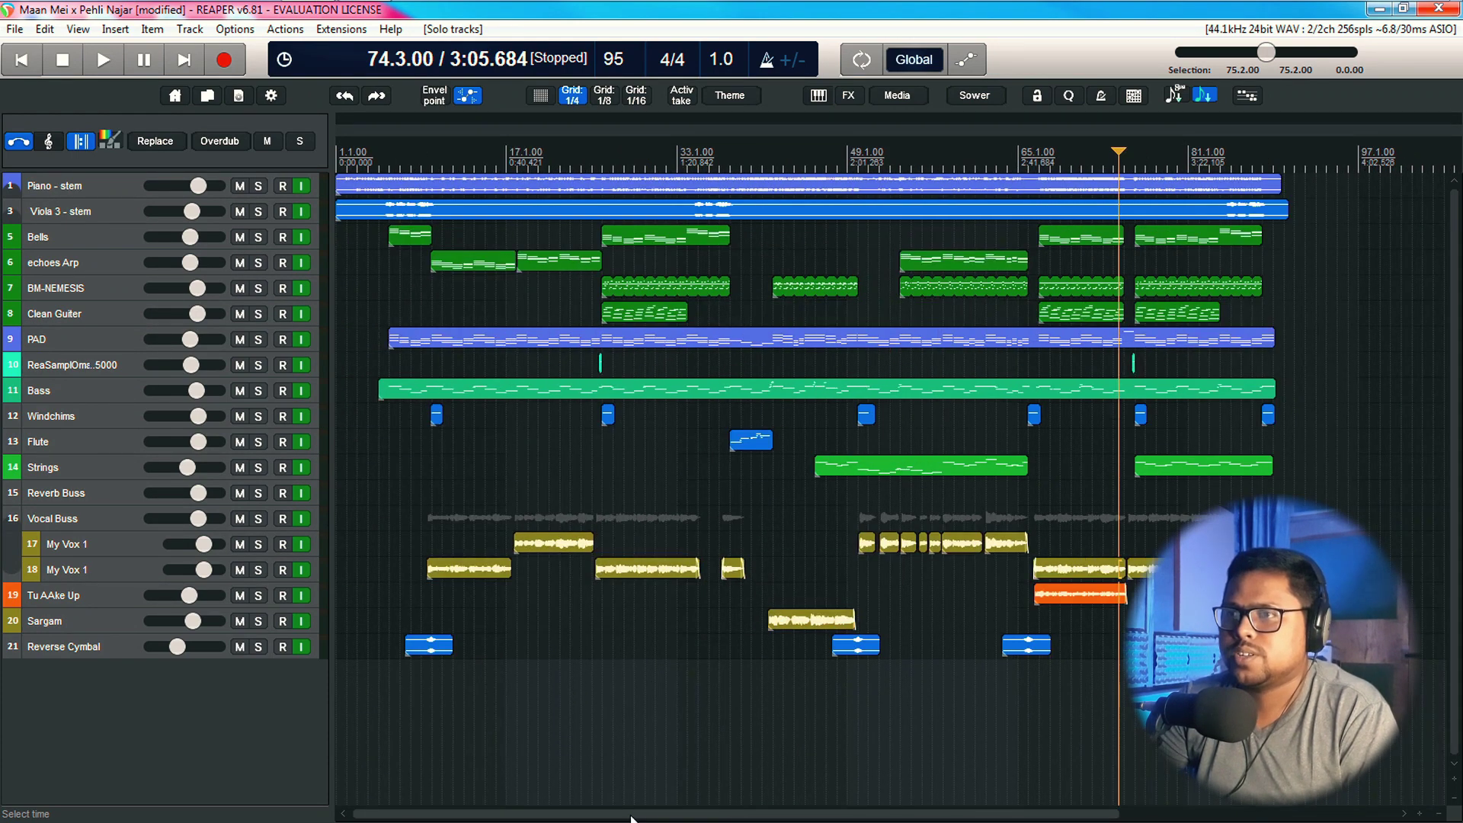
{"action": "mouse_move", "coordinate": [630, 815]}
{"action": "left_mouse_down"}
{"action": "mouse_move", "coordinate": [653, 816]}
{"action": "mouse_move", "coordinate": [632, 815]}
{"action": "left_mouse_up"}
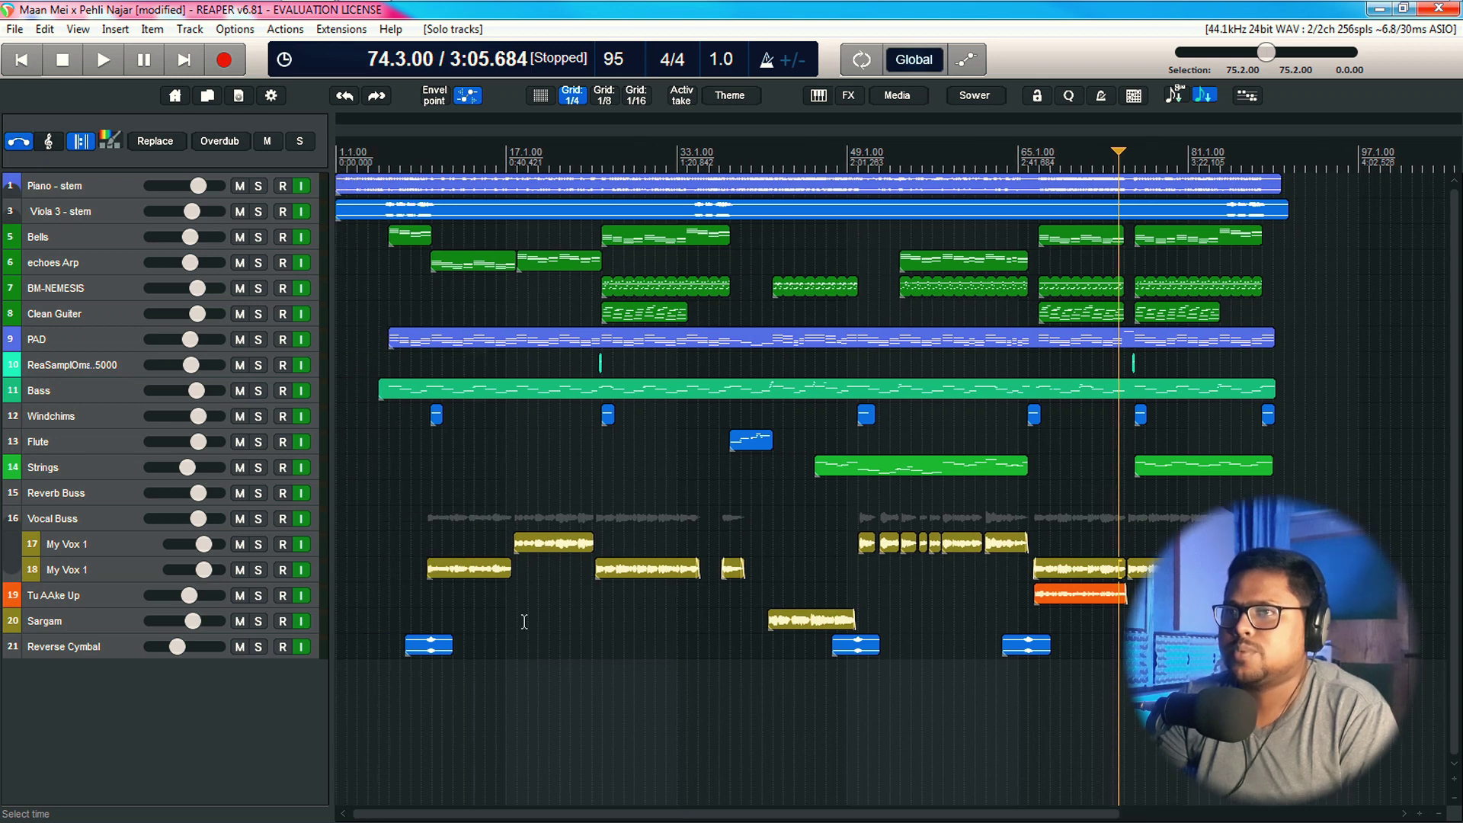
{"action": "key", "text": "Home"}
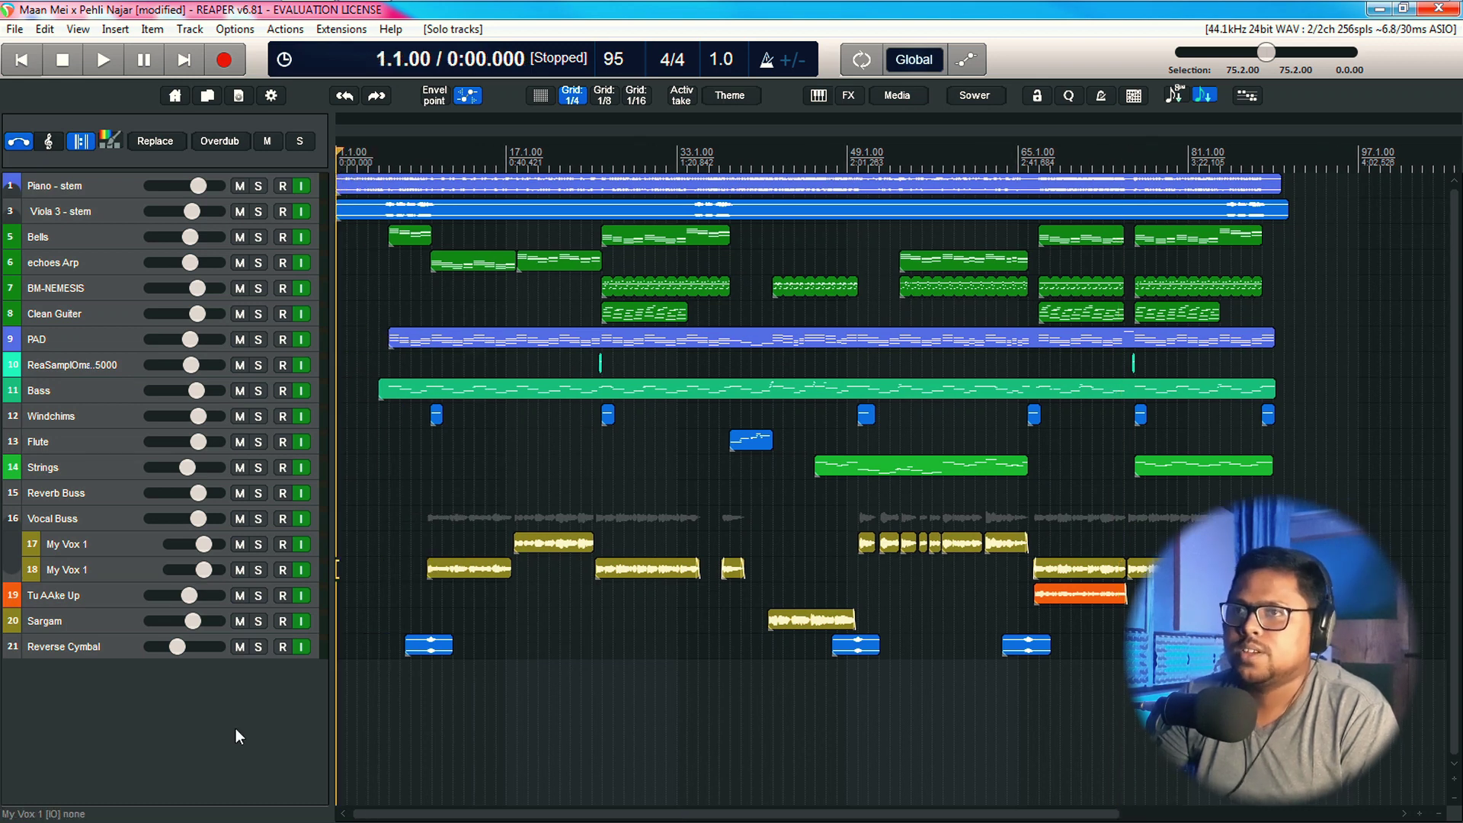